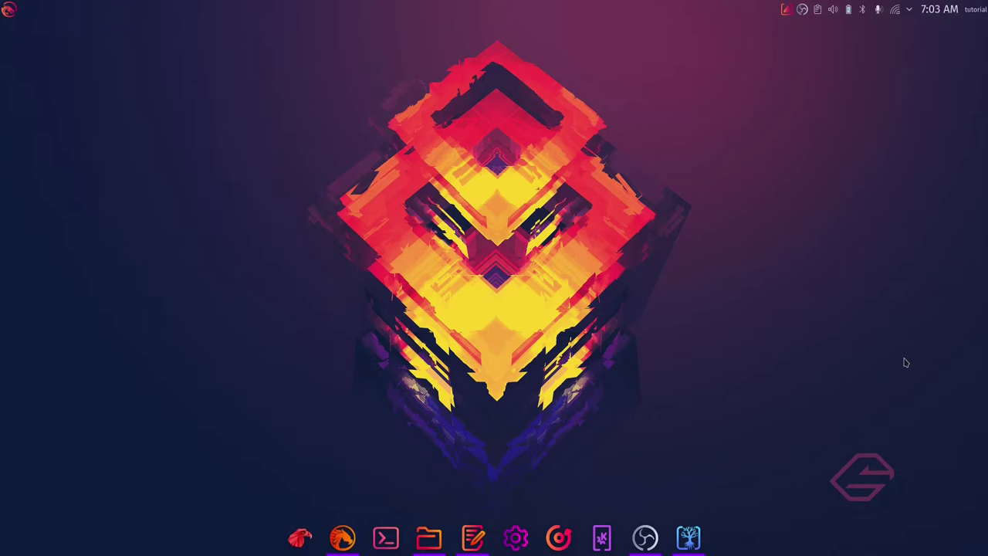
Bring up commands.md in Kate and open a Konsole terminal beside it.
{"action": "left_click", "coordinate": [473, 538]}
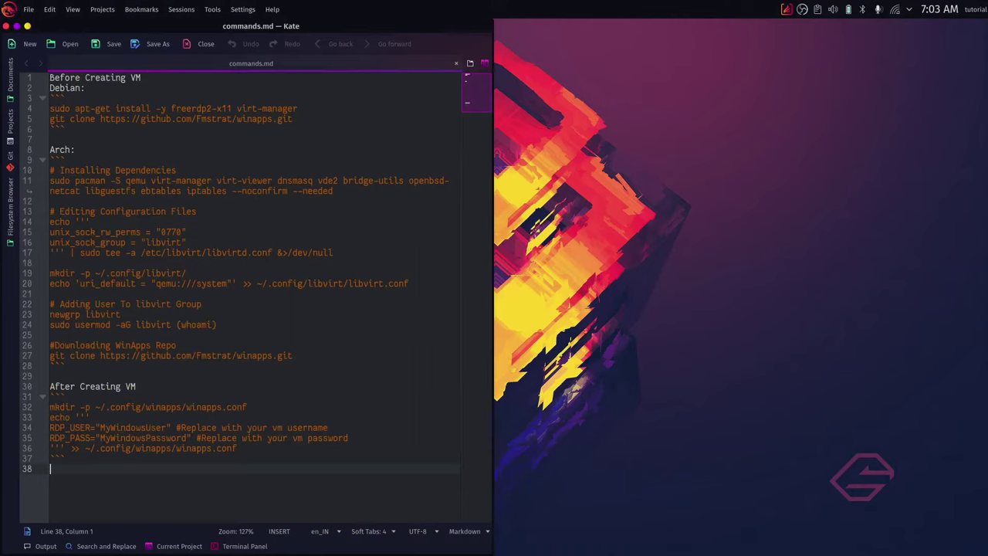
{"action": "key", "text": "ctrl+plus"}
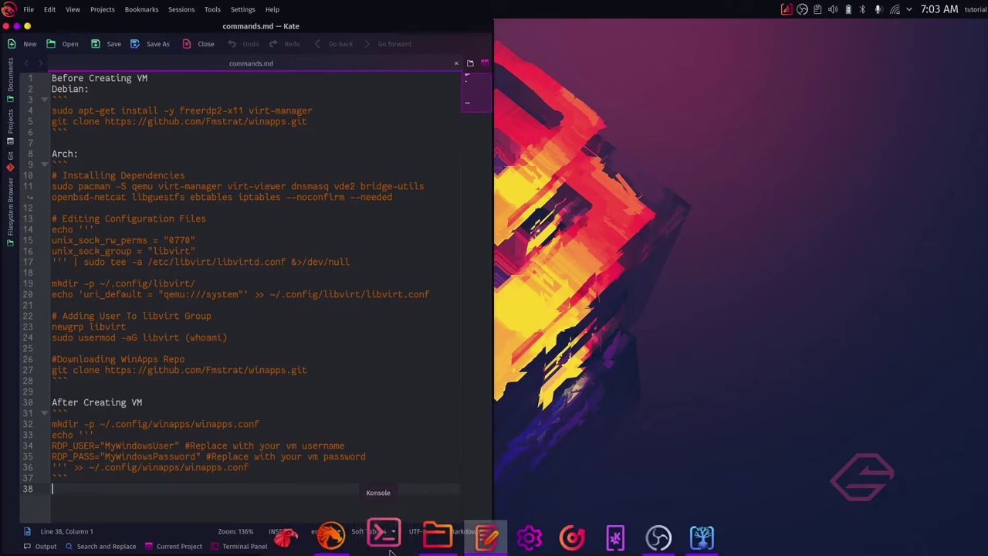
{"action": "left_click", "coordinate": [386, 544]}
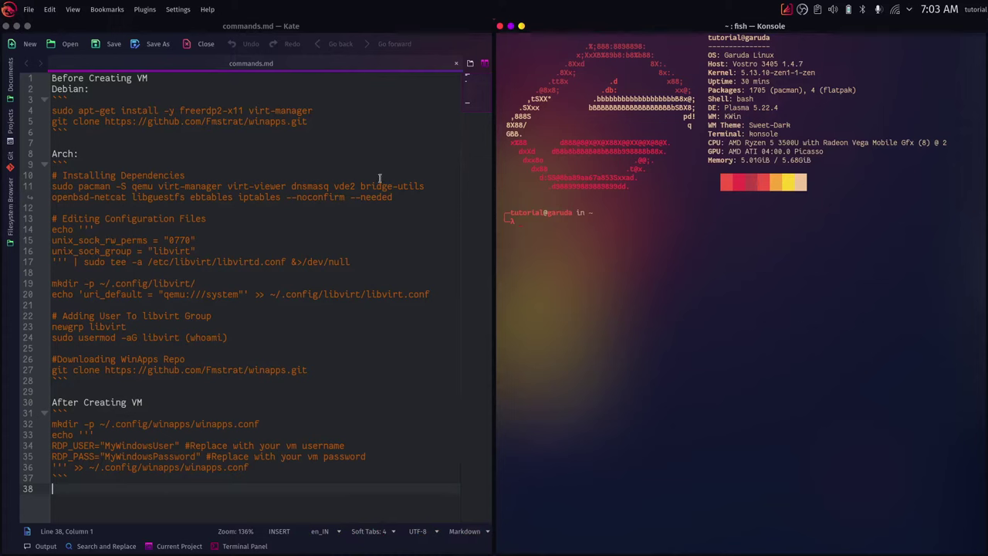
Copy the Arch pacman dependency install command from commands.md, run it in the terminal and enter the sudo password.
{"action": "left_click_drag", "start_coordinate": [394, 197], "coordinate": [53, 186]}
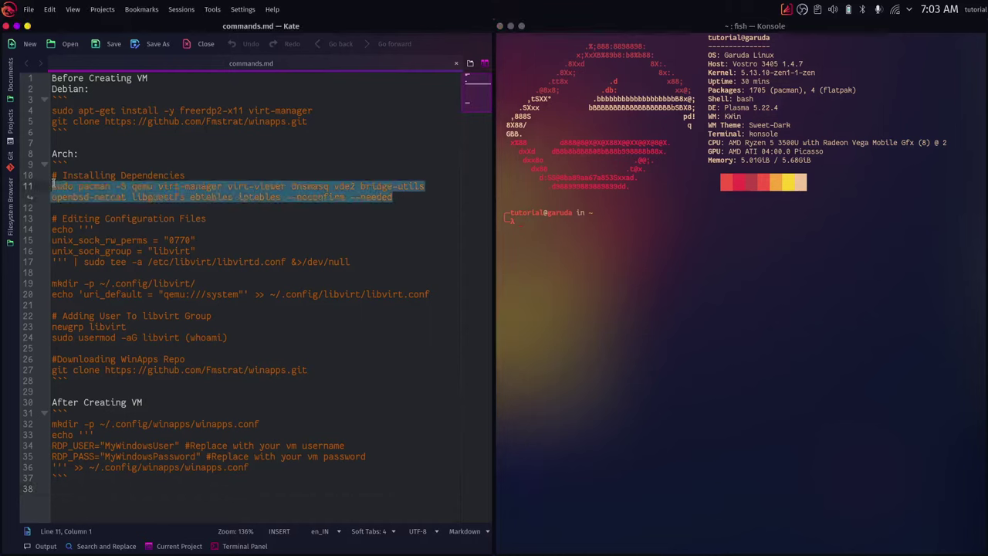
{"action": "right_click", "coordinate": [89, 188]}
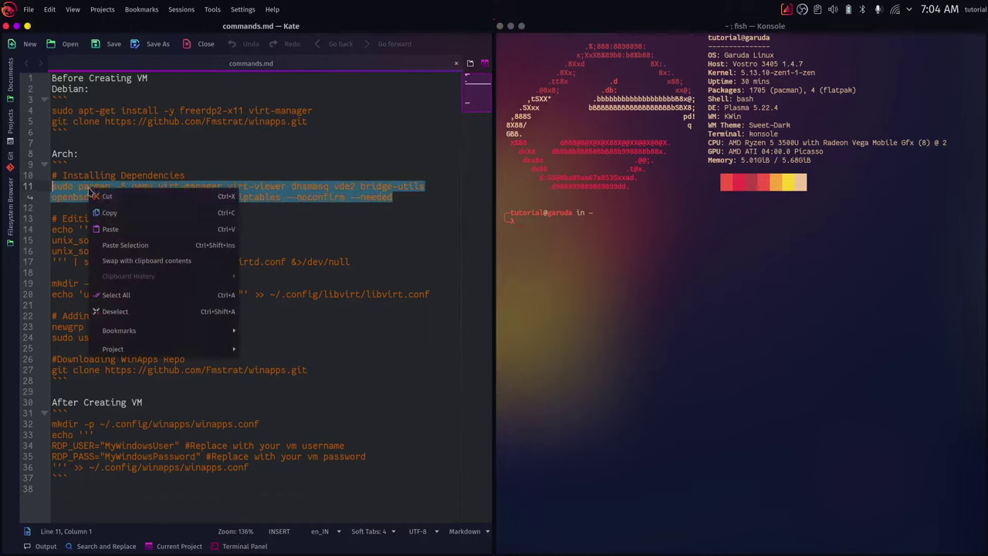
{"action": "left_click", "coordinate": [125, 216]}
{"action": "left_click", "coordinate": [625, 261]}
{"action": "right_click", "coordinate": [626, 267]}
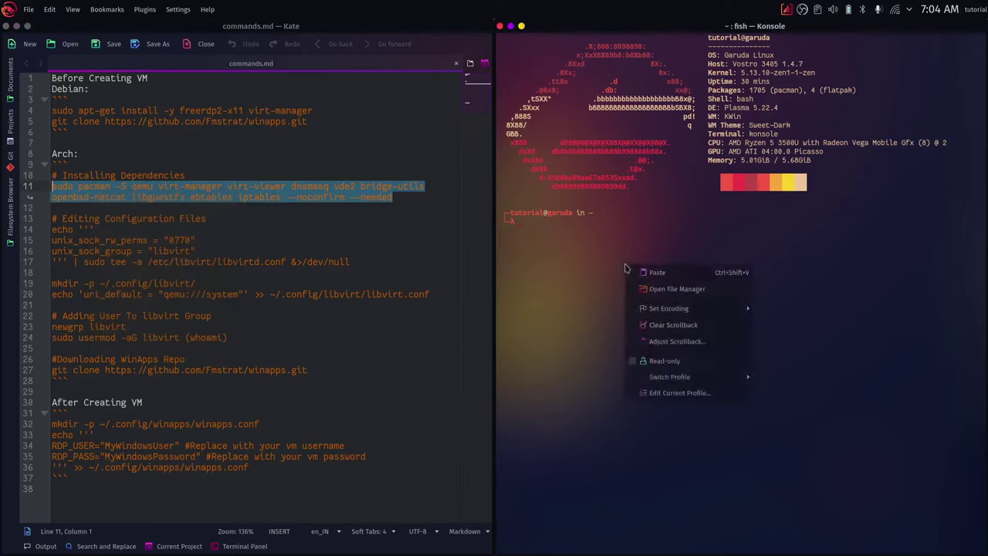
{"action": "left_click", "coordinate": [646, 272]}
{"action": "key", "text": "Return"}
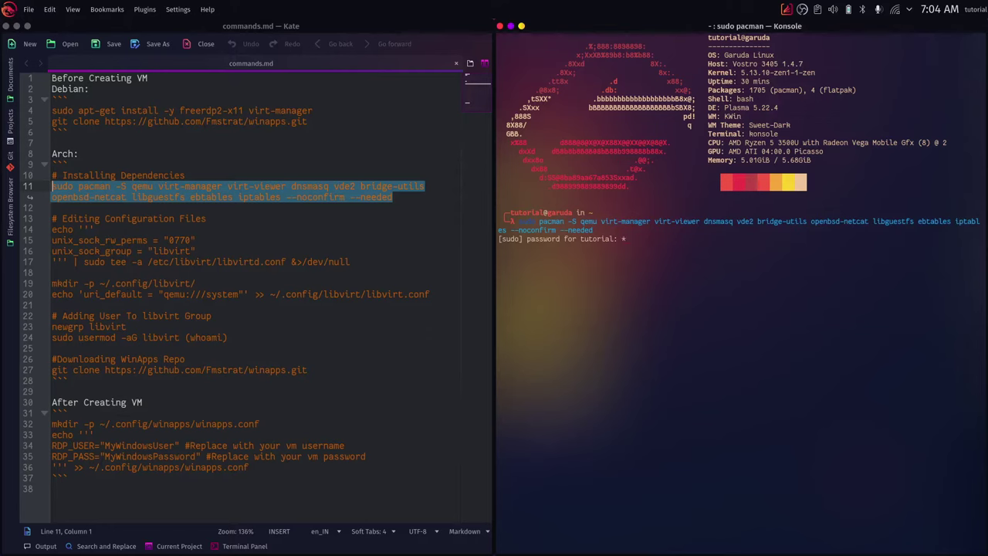
{"action": "key", "text": "Return"}
Enlarge the terminal's text by three zoom levels and clear its output with the clear command.
{"action": "key", "text": "ctrl+plus"}
{"action": "key", "text": "ctrl+plus"}
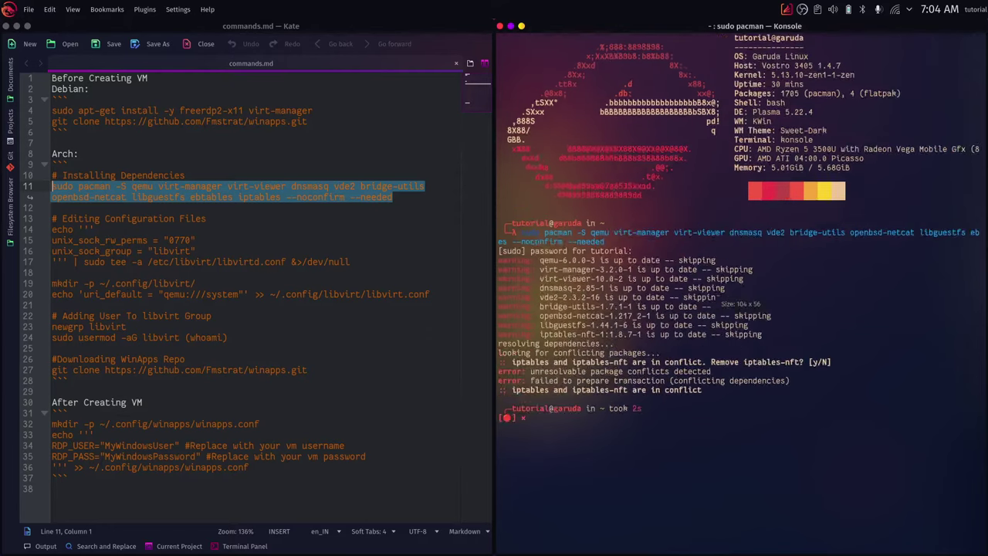
{"action": "key", "text": "ctrl+plus"}
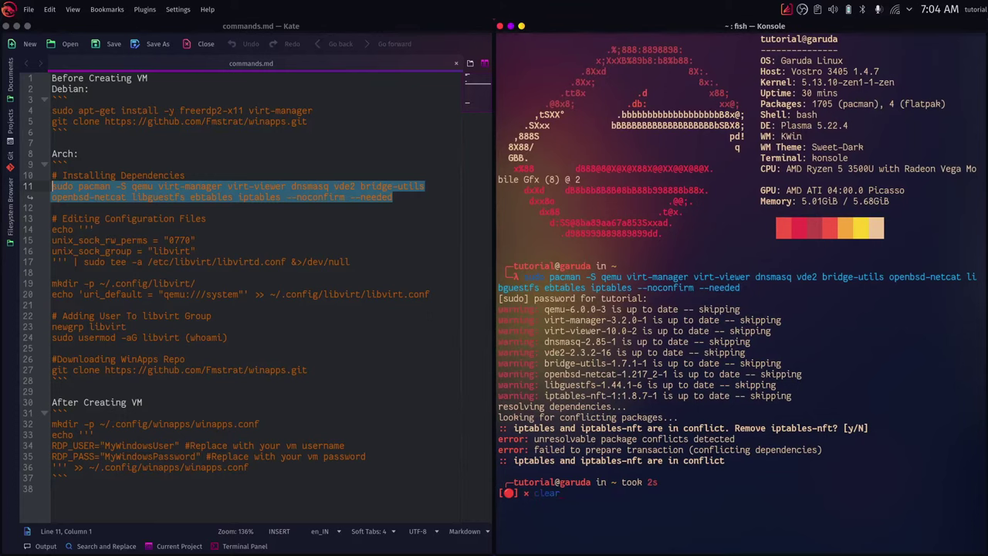
{"action": "key", "text": "Return"}
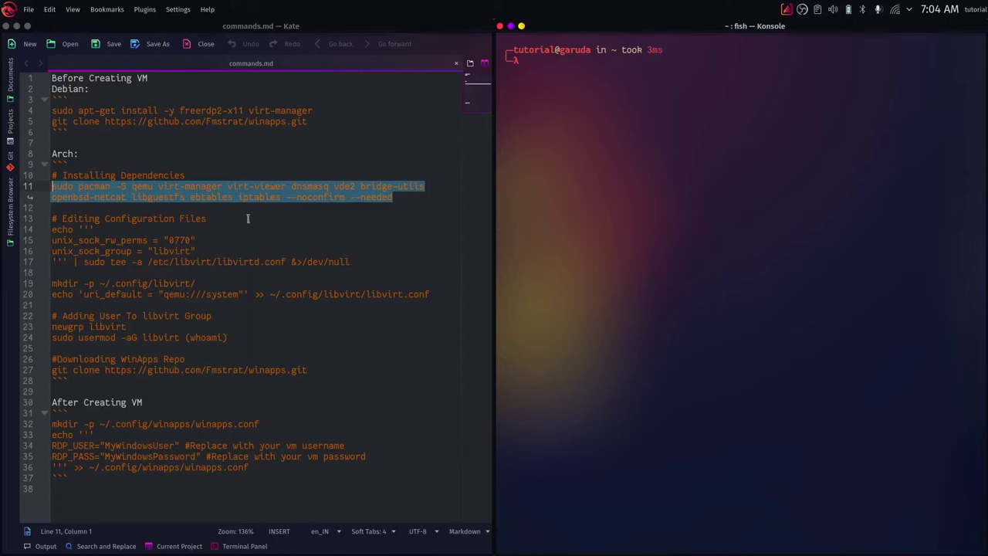
Copy the block under "Editing Configuration Files" that writes libvirtd.conf and libvirt.conf, and run it in the terminal.
{"action": "left_click_drag", "start_coordinate": [436, 294], "coordinate": [49, 229]}
{"action": "right_click", "coordinate": [75, 243]}
{"action": "left_click", "coordinate": [103, 264]}
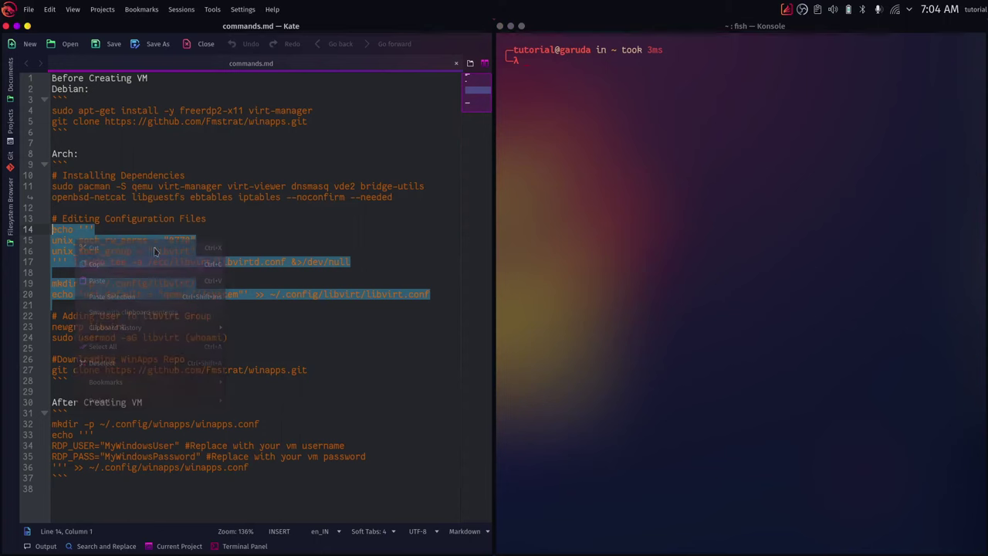
{"action": "left_click", "coordinate": [664, 228]}
{"action": "right_click", "coordinate": [664, 229]}
{"action": "left_click", "coordinate": [676, 240]}
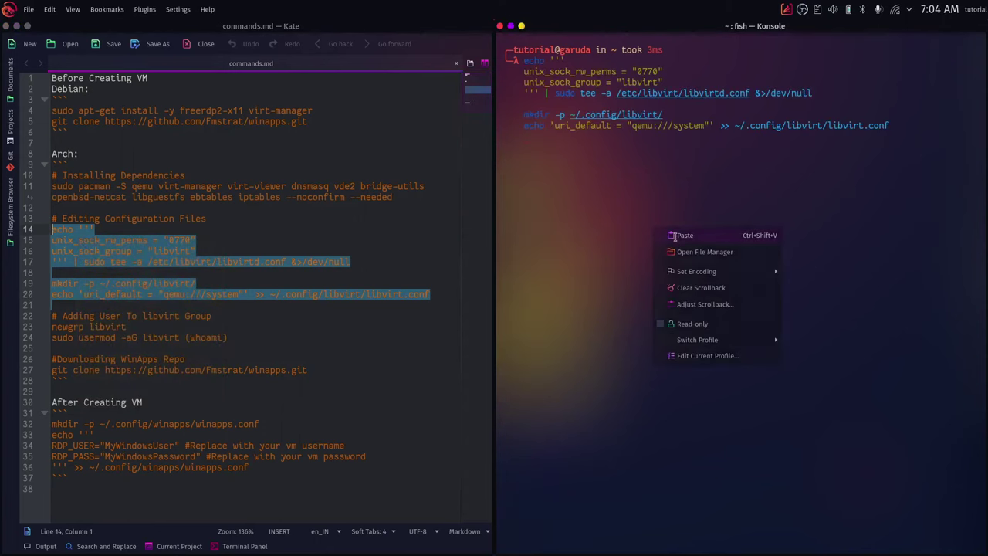
{"action": "key", "text": "Return"}
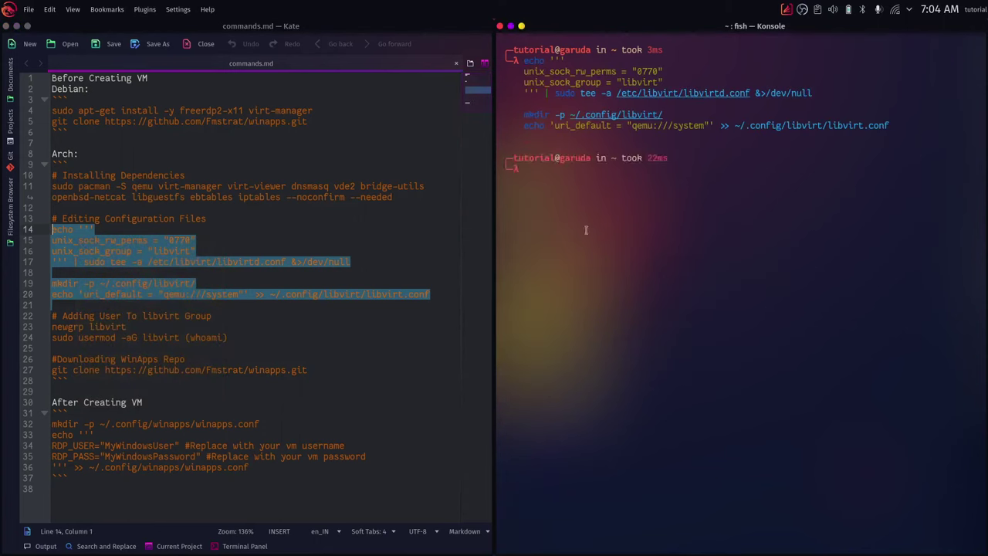
Copy the newgrp libvirt and sudo usermod -aG libvirt (whoami) commands and run them in the terminal.
{"action": "left_click", "coordinate": [173, 303]}
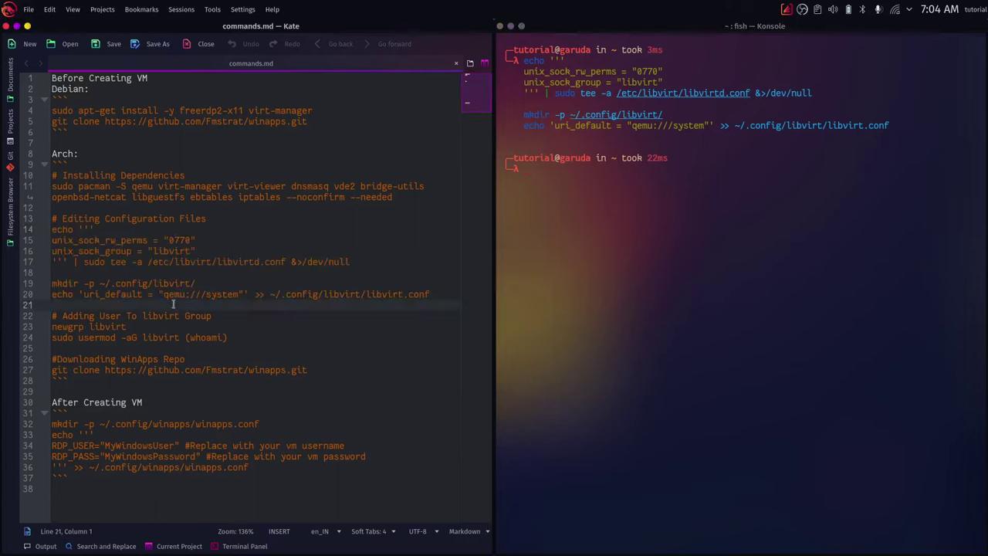
{"action": "left_click_drag", "start_coordinate": [229, 338], "coordinate": [44, 331]}
{"action": "key", "text": "ctrl+c"}
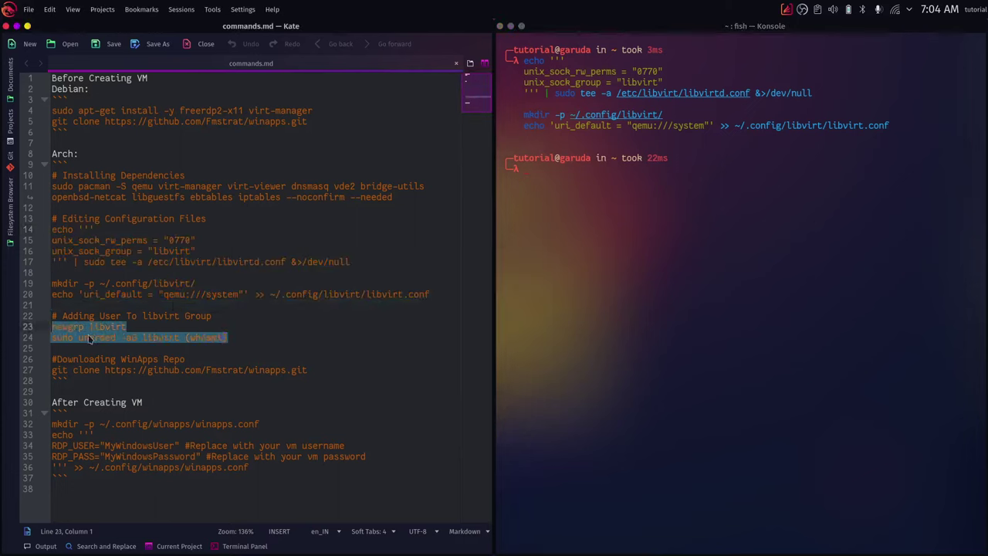
{"action": "right_click", "coordinate": [89, 339]}
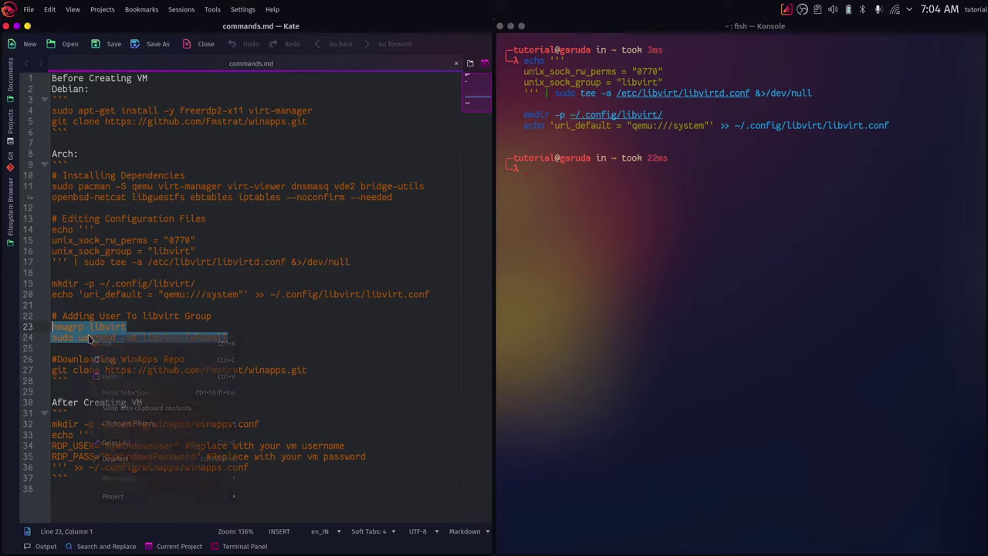
{"action": "left_click", "coordinate": [132, 362]}
{"action": "right_click", "coordinate": [538, 177]}
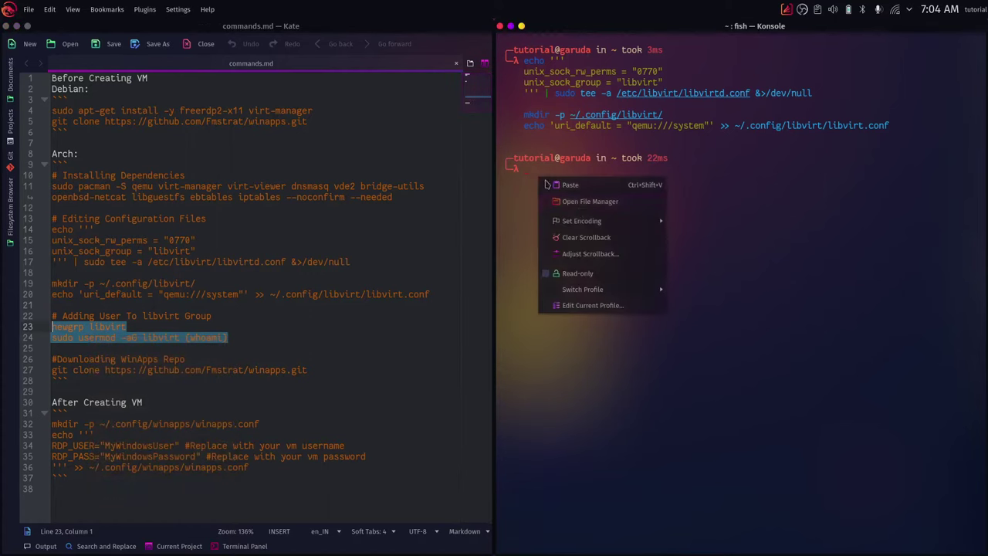
{"action": "left_click", "coordinate": [644, 184]}
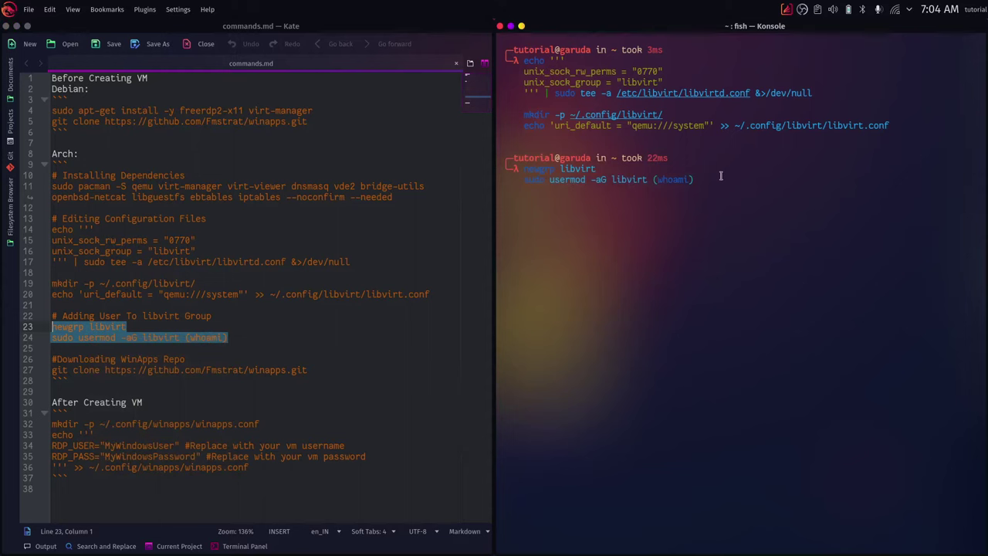
{"action": "key", "text": "Return"}
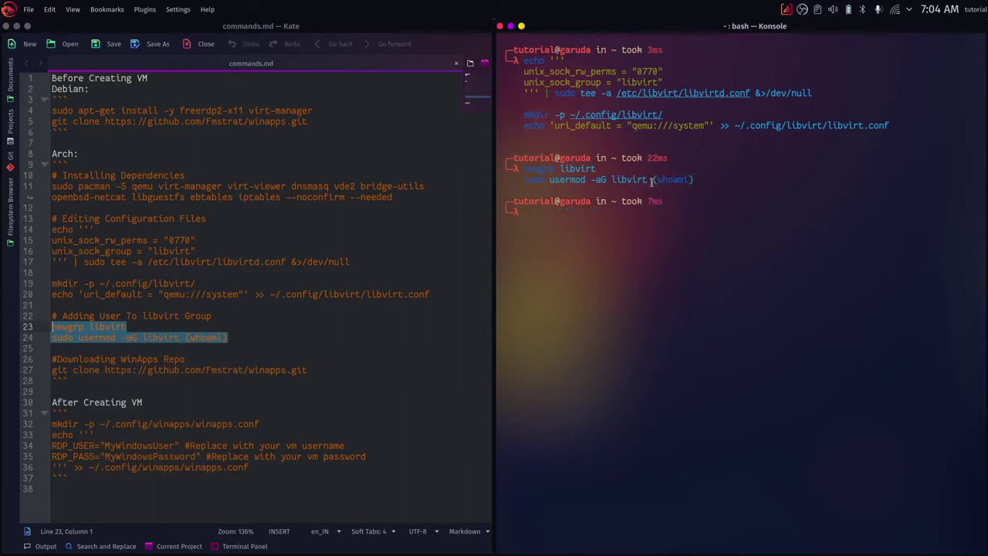
{"action": "left_click", "coordinate": [294, 354]}
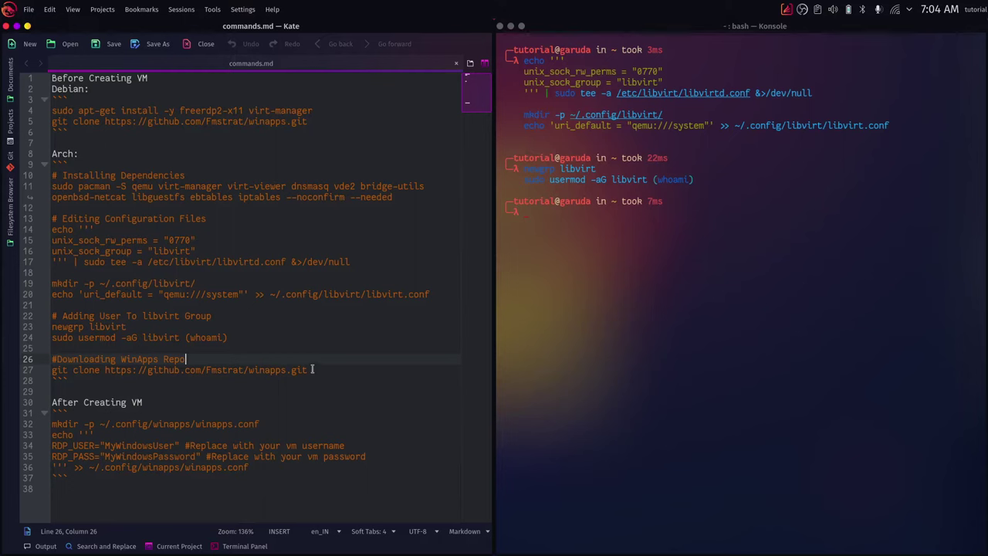
{"action": "left_click_drag", "start_coordinate": [308, 370], "coordinate": [46, 364]}
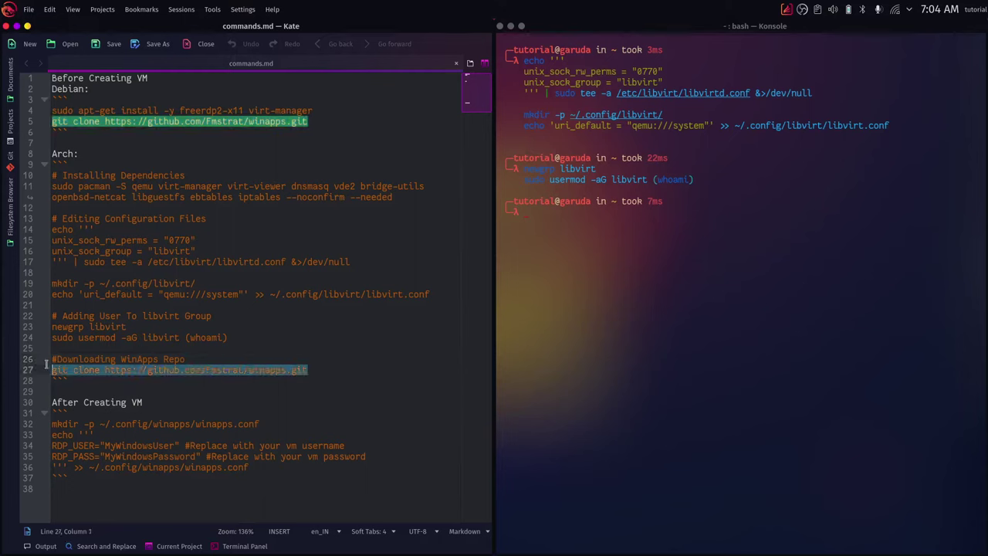
{"action": "right_click", "coordinate": [85, 372]}
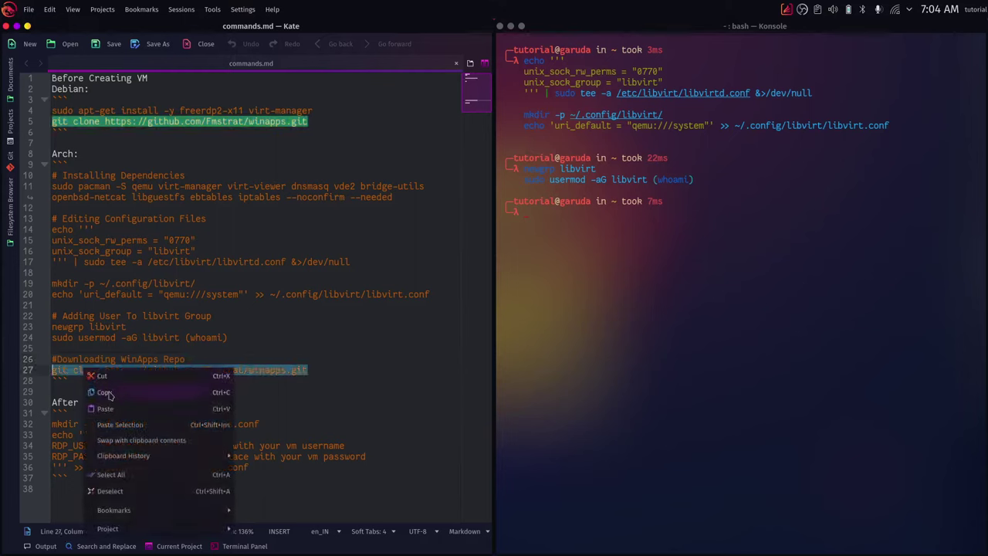
{"action": "left_click", "coordinate": [110, 389]}
{"action": "left_click", "coordinate": [733, 228]}
{"action": "right_click", "coordinate": [735, 229]}
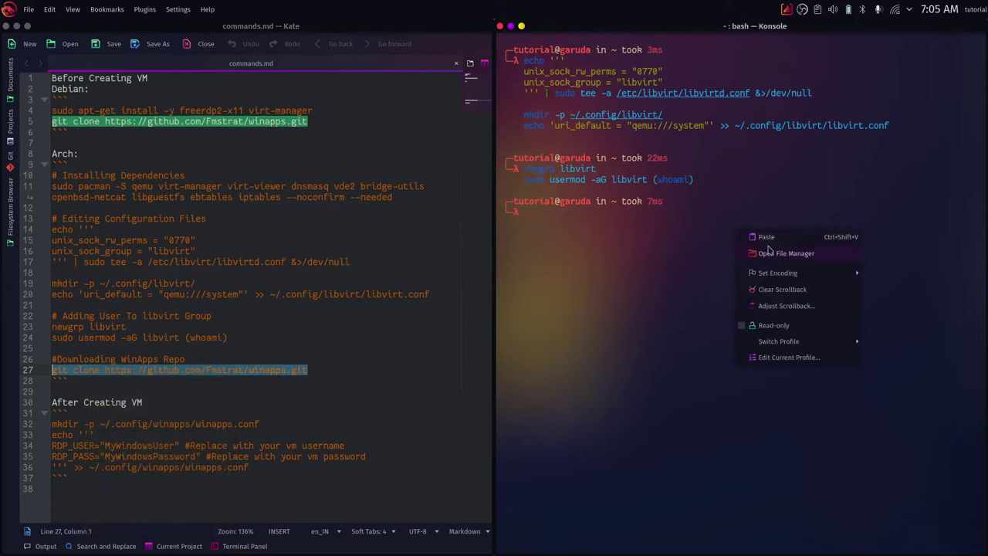
{"action": "left_click", "coordinate": [767, 239]}
{"action": "key", "text": "Return"}
{"action": "left_click", "coordinate": [456, 283]}
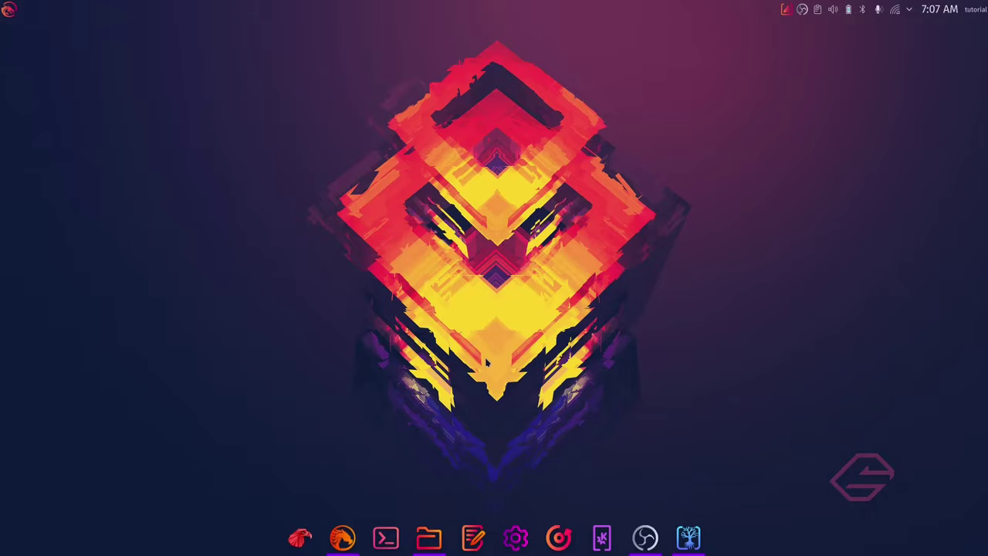
Switch to the FireDragon browser, maximise it and open the "Creating a Virtual Machine in KVM" guide from the winapps README's Installation section.
{"action": "left_click", "coordinate": [344, 536]}
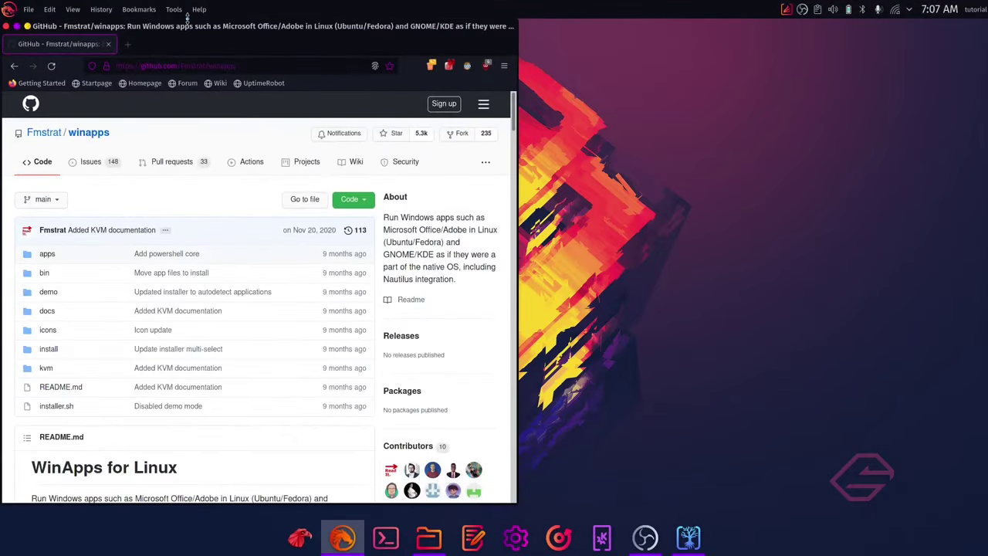
{"action": "double_click", "coordinate": [186, 19]}
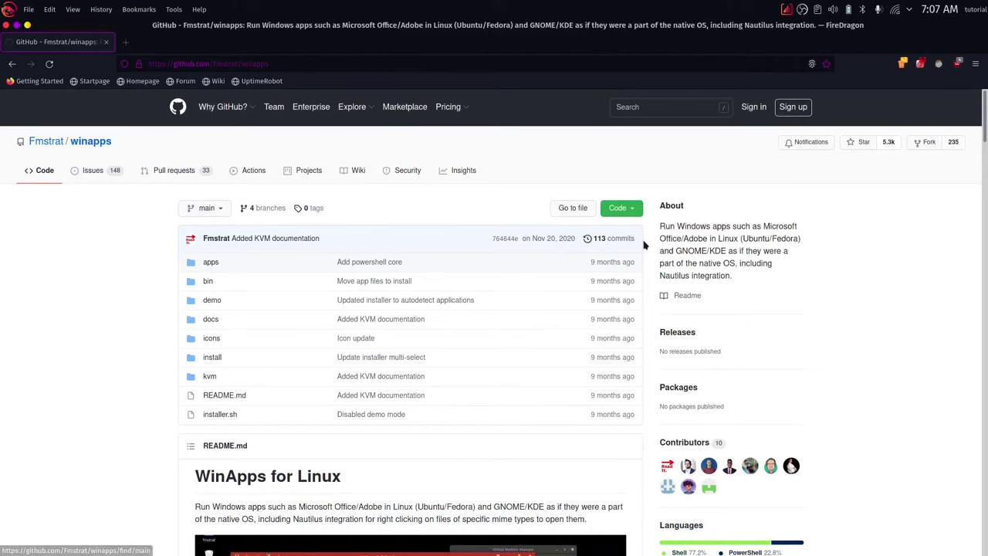
{"action": "scroll", "coordinate": [445, 281], "scroll_direction": "down", "scroll_amount": 8}
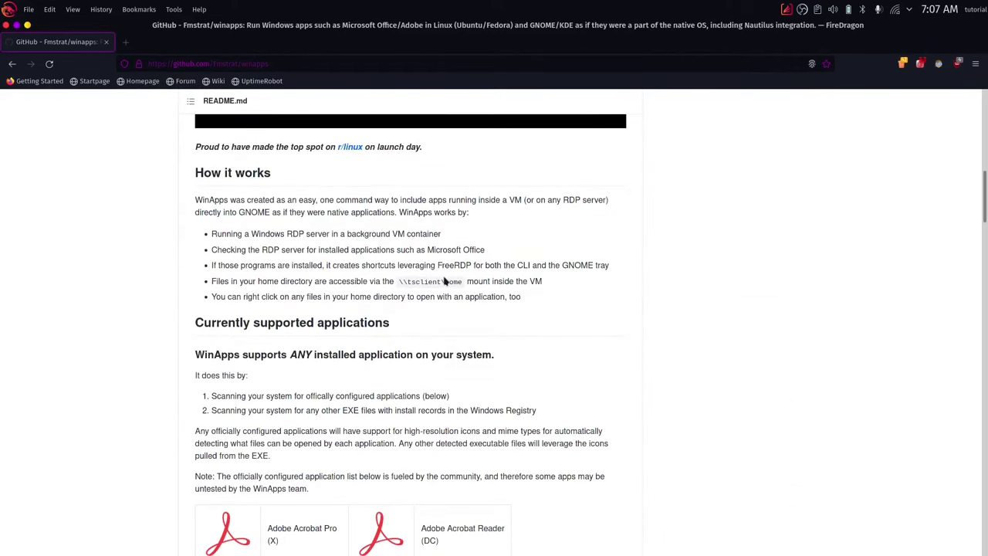
{"action": "scroll", "coordinate": [446, 281], "scroll_direction": "down", "scroll_amount": 15}
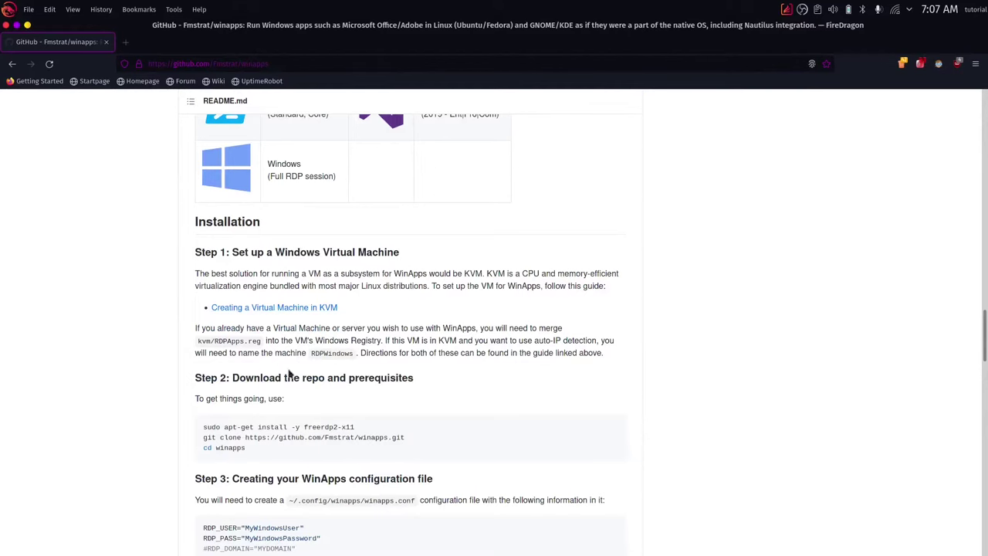
{"action": "left_click", "coordinate": [285, 308]}
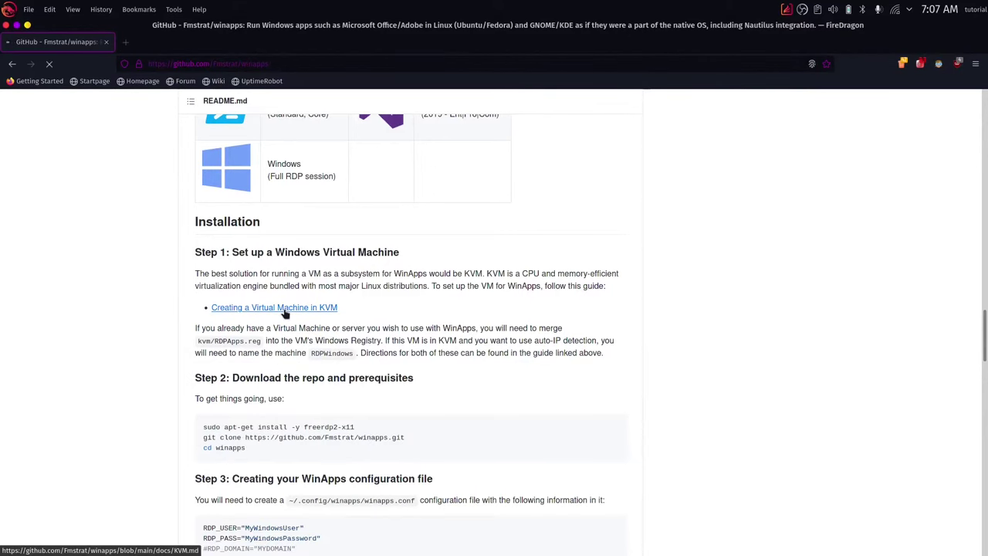
Open the guide's Windows 10 ISO download link in a new tab and switch to that tab.
{"action": "scroll", "coordinate": [349, 301], "scroll_direction": "down", "scroll_amount": 5}
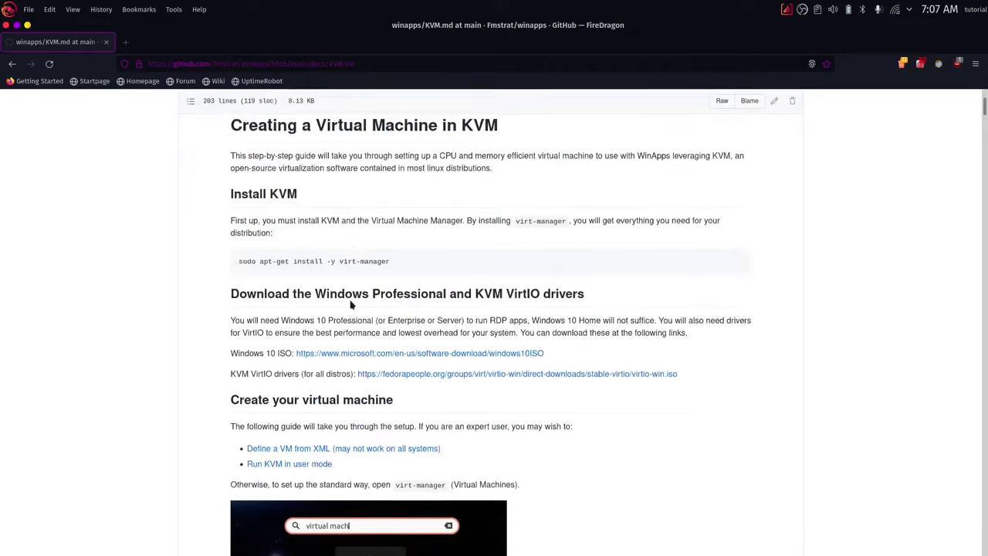
{"action": "scroll", "coordinate": [351, 305], "scroll_direction": "down", "scroll_amount": 3}
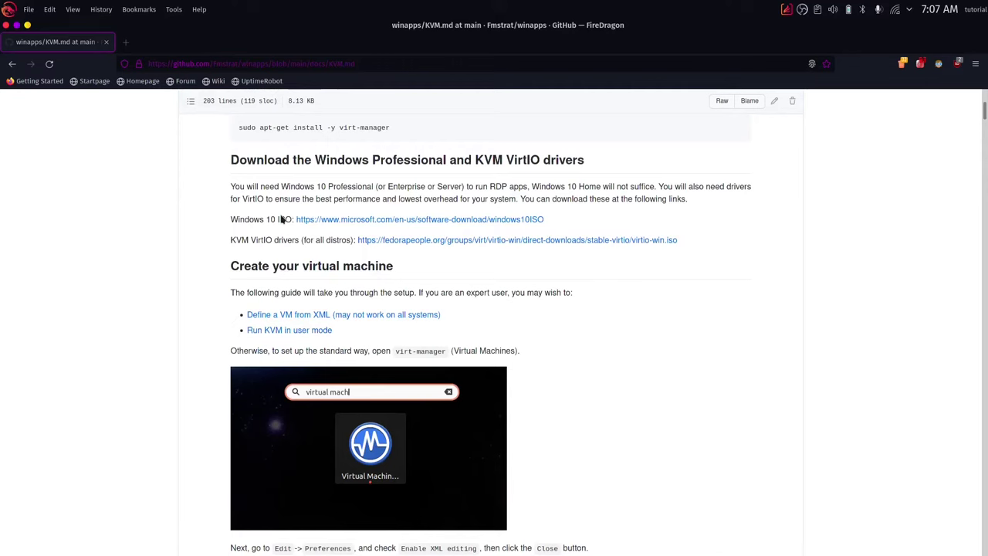
{"action": "right_click", "coordinate": [364, 222]}
{"action": "left_click", "coordinate": [388, 230]}
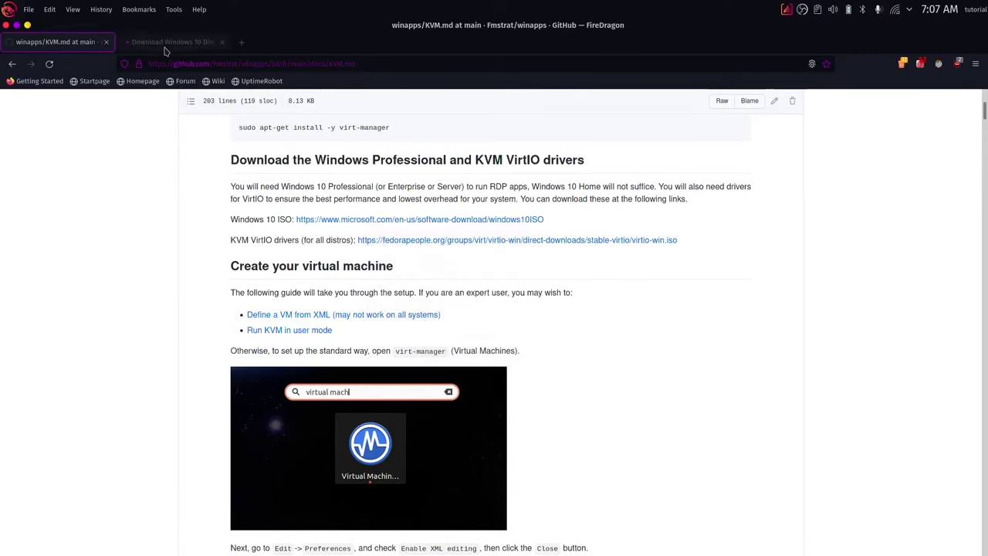
{"action": "left_click", "coordinate": [165, 46]}
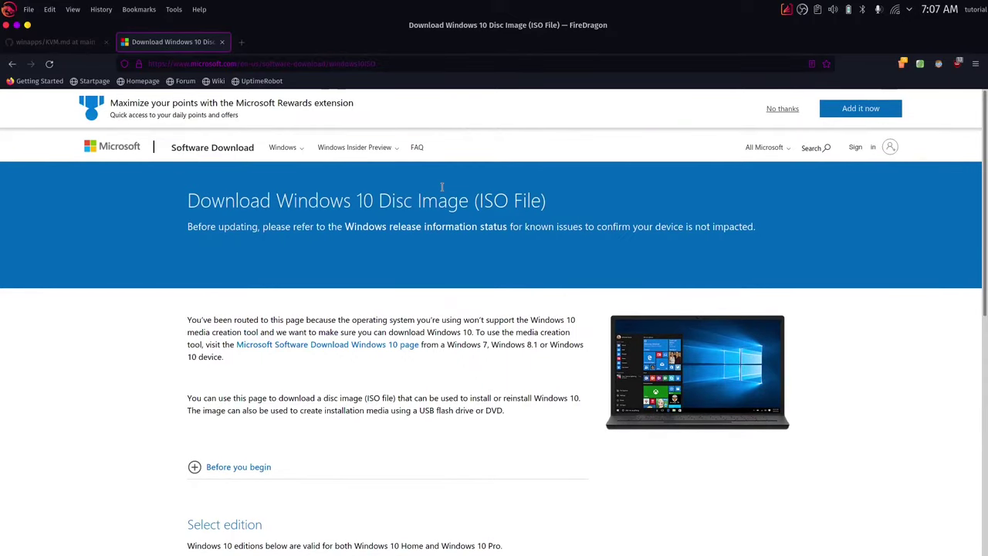
Choose the Windows 10 edition and English as the product language on the ISO download page, confirming both.
{"action": "scroll", "coordinate": [441, 186], "scroll_direction": "down", "scroll_amount": 5}
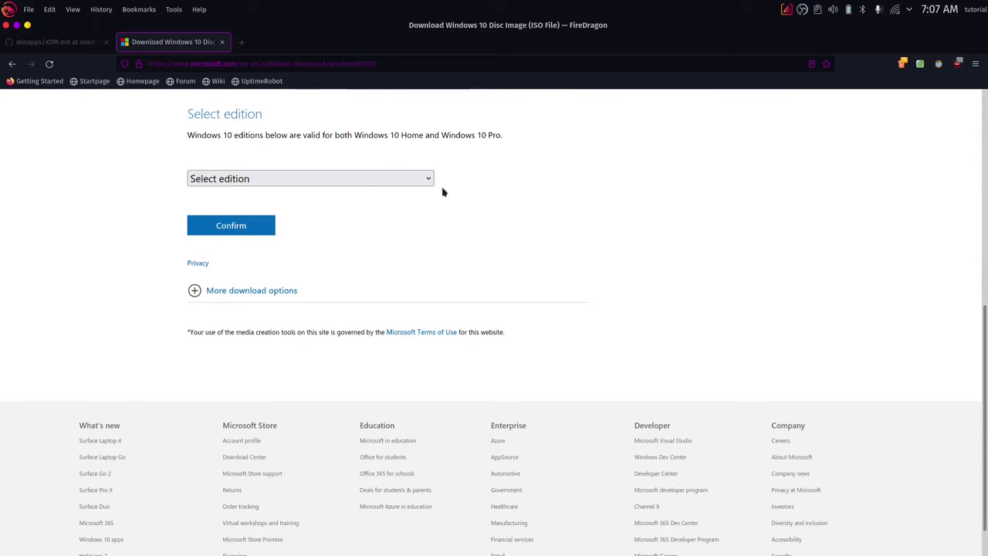
{"action": "left_click", "coordinate": [395, 188]}
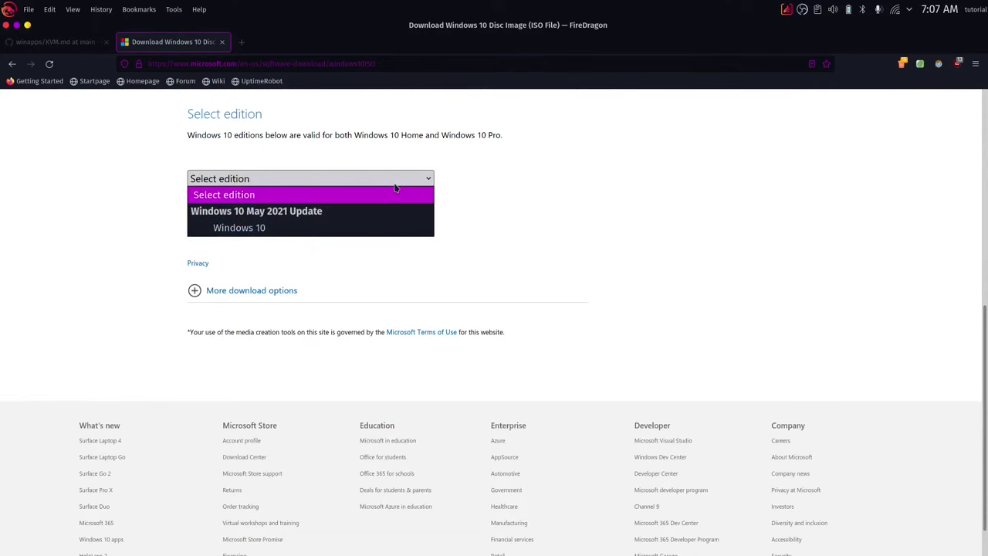
{"action": "left_click", "coordinate": [279, 231]}
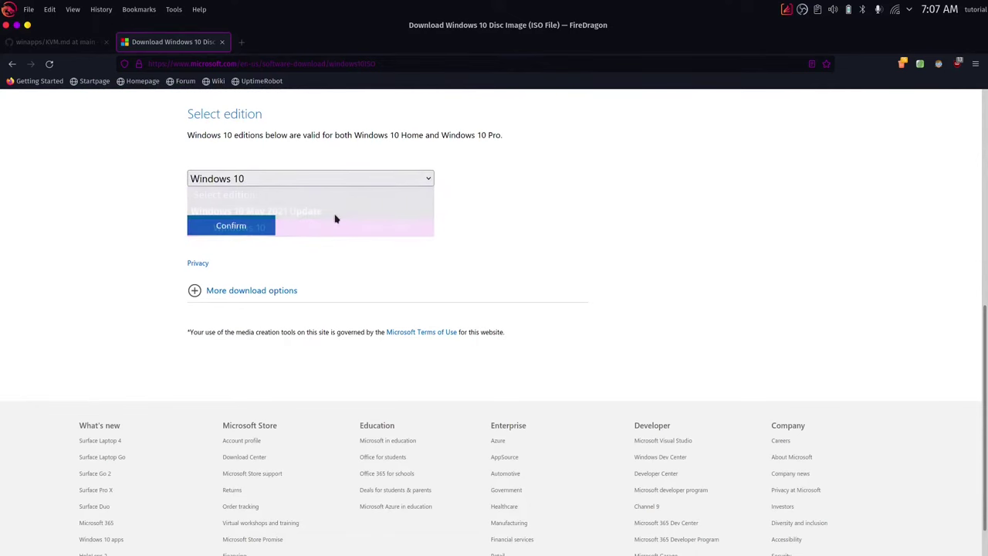
{"action": "left_click", "coordinate": [243, 227]}
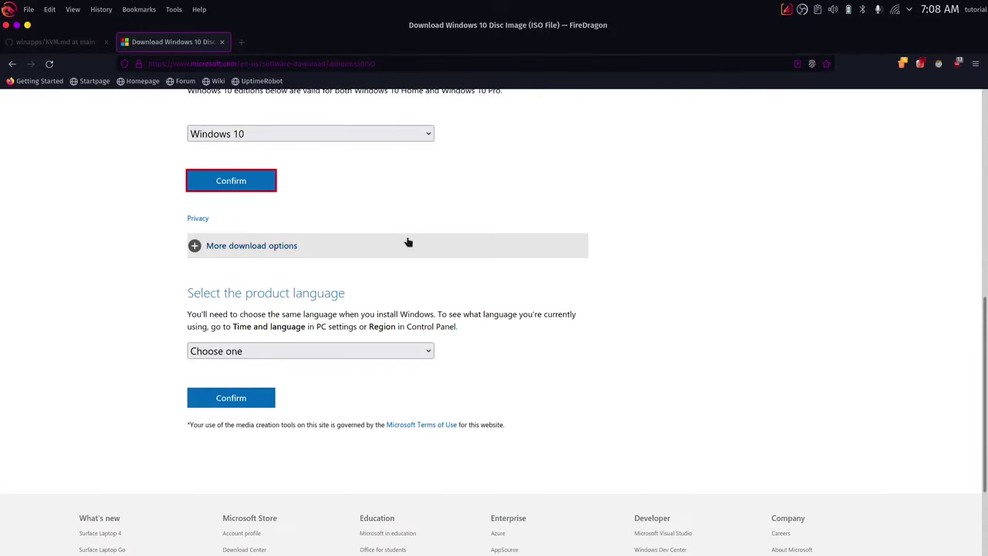
{"action": "left_click", "coordinate": [286, 350]}
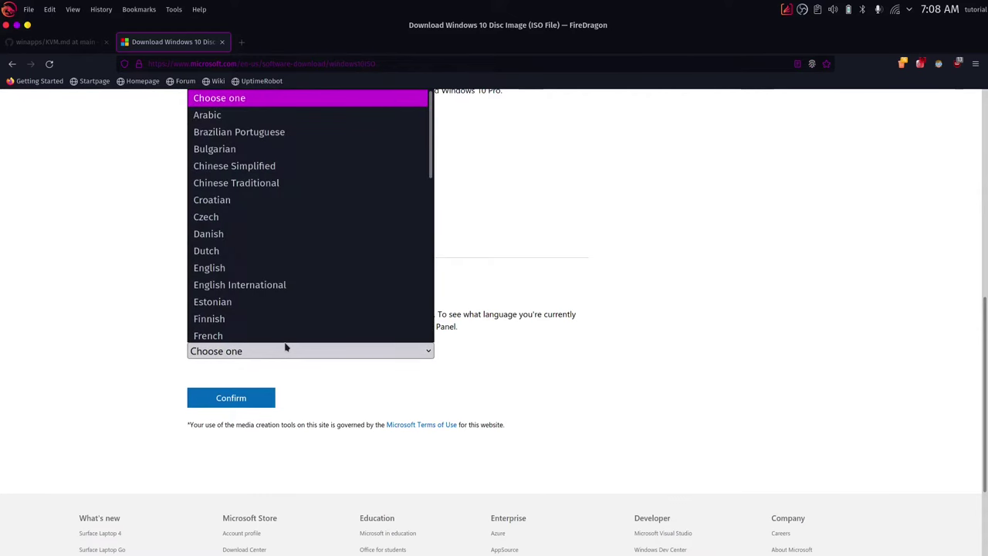
{"action": "left_click", "coordinate": [240, 270]}
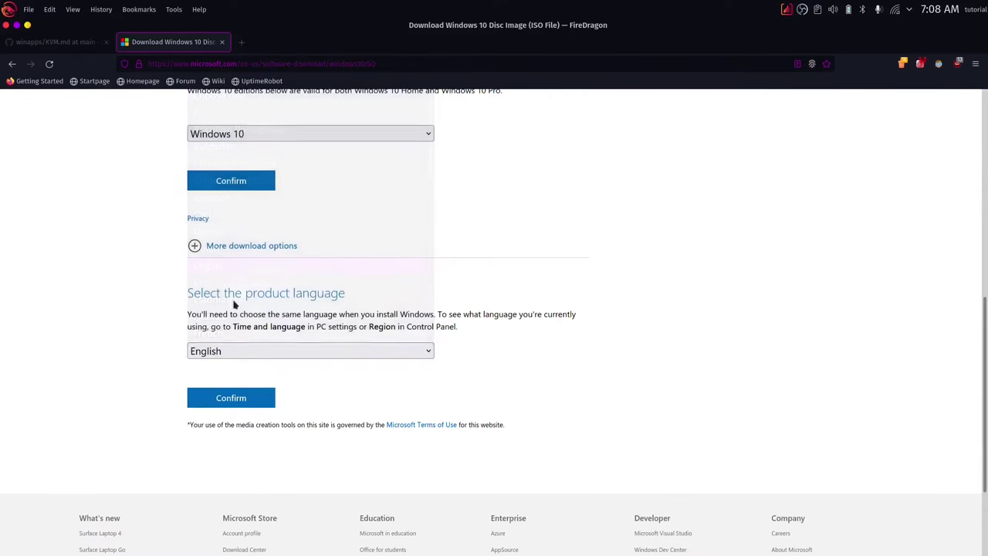
{"action": "left_click", "coordinate": [229, 406]}
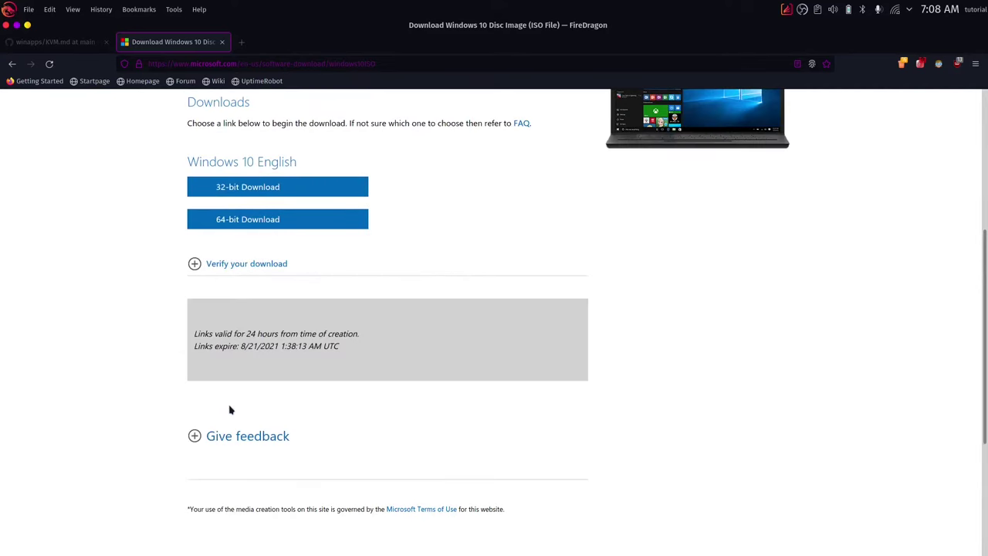
Download the 64-bit Windows 10 English ISO, saving Win10_21H1_English_x64.iso to disk.
{"action": "left_click", "coordinate": [276, 223]}
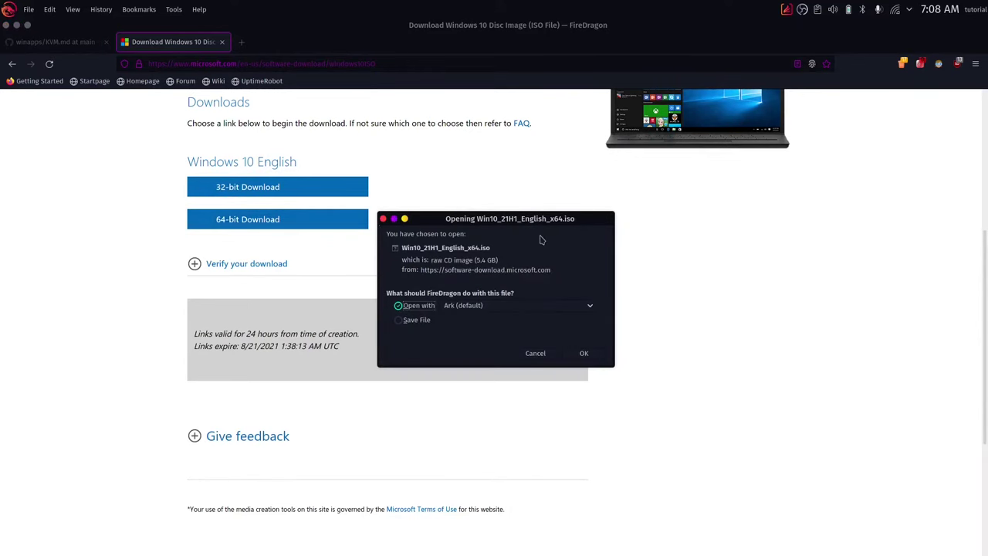
{"action": "left_click", "coordinate": [421, 321]}
{"action": "left_click", "coordinate": [584, 353]}
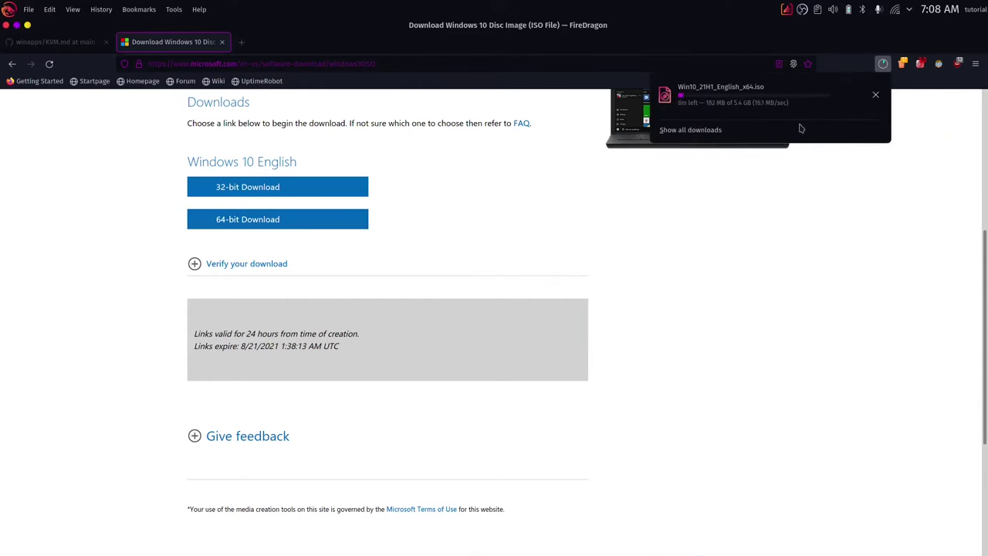
{"action": "left_click", "coordinate": [773, 182]}
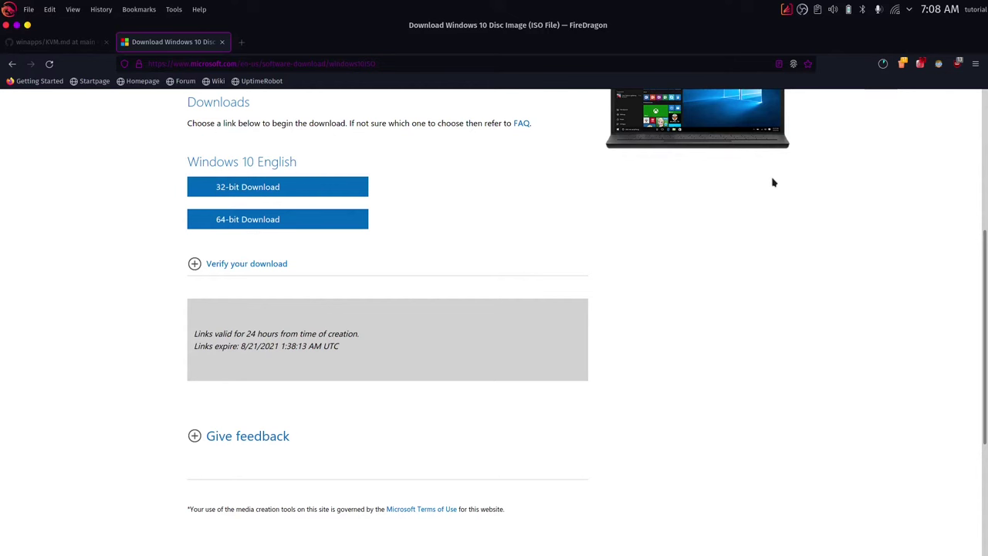
Close the Microsoft download page, save virtio-win-0.1.196.iso from the guide's KVM VirtIO drivers link, and check the download list.
{"action": "left_click", "coordinate": [221, 42]}
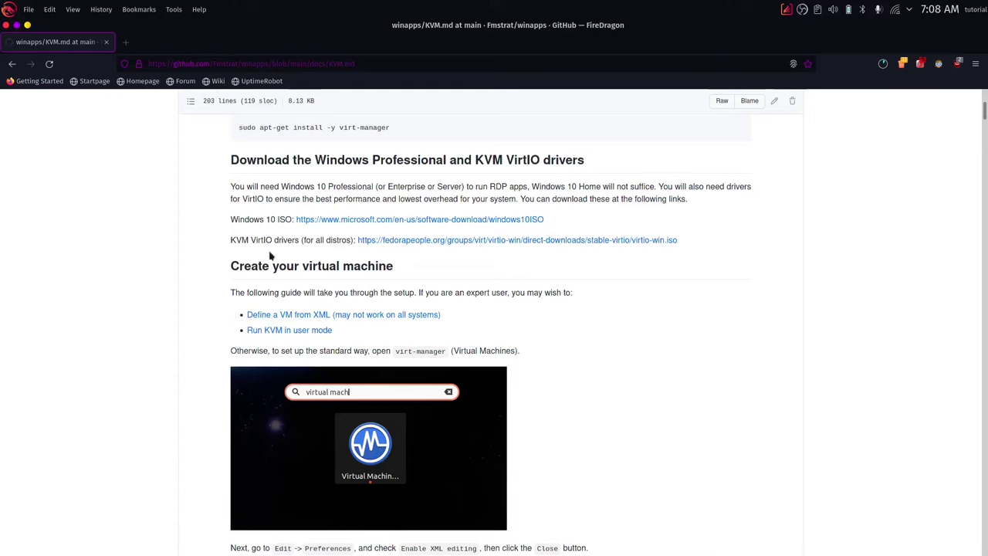
{"action": "left_click", "coordinate": [405, 241]}
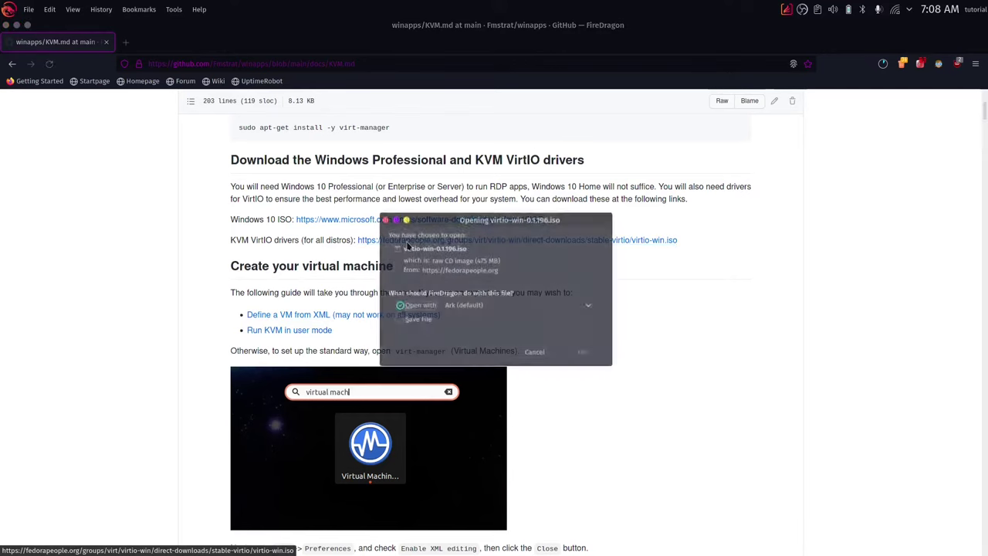
{"action": "left_click", "coordinate": [416, 321]}
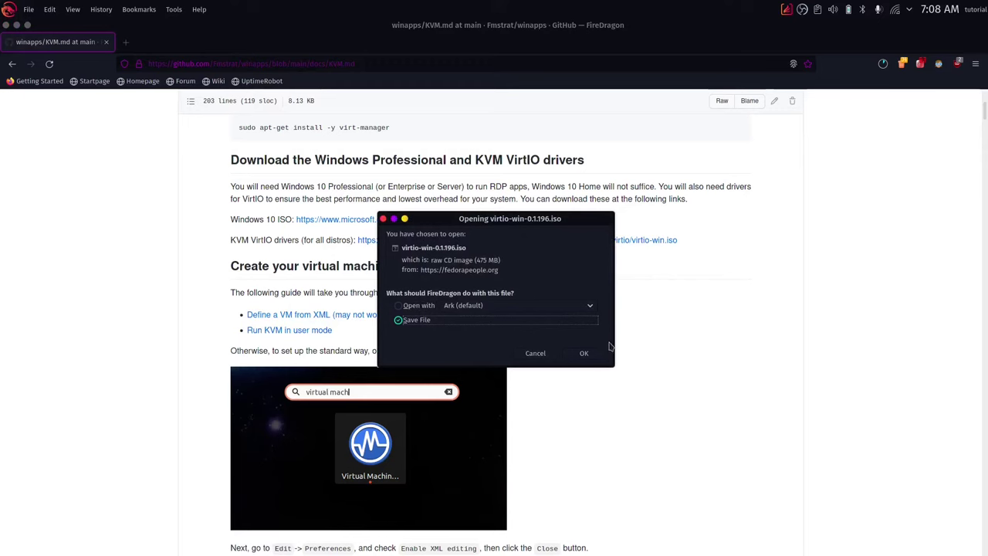
{"action": "left_click", "coordinate": [585, 353]}
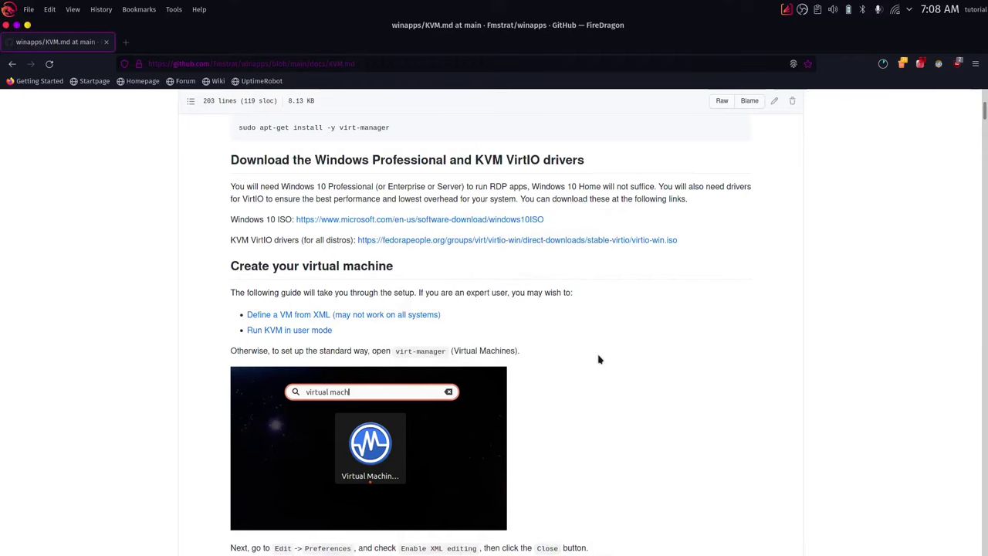
{"action": "left_click", "coordinate": [883, 64]}
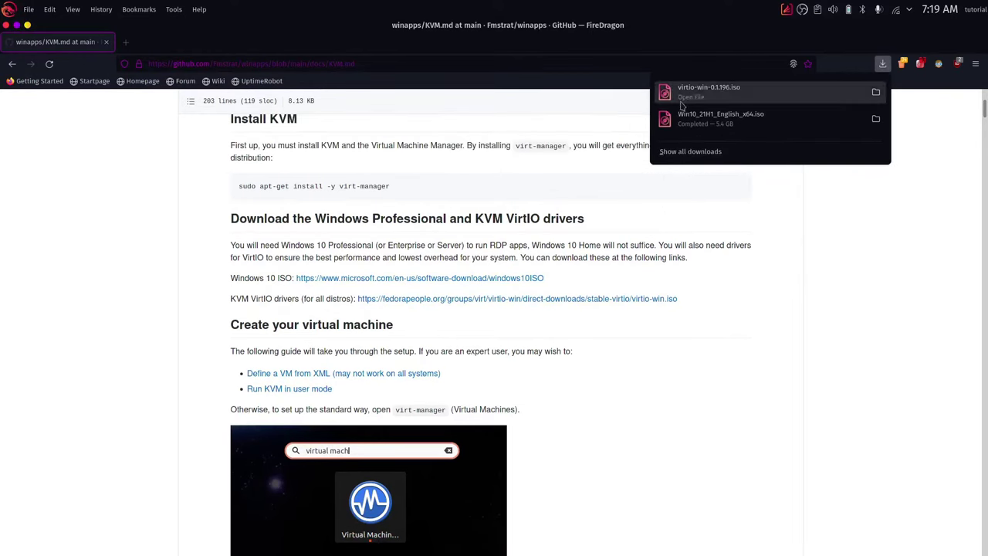
{"action": "left_click", "coordinate": [854, 223]}
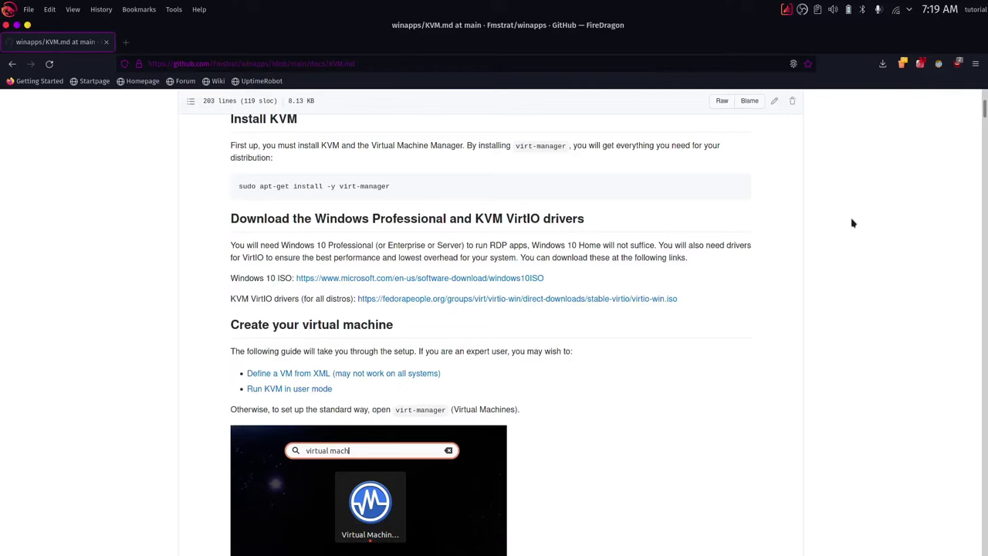
Minimise the browser, search the application launcher for "virt" and launch Virtual Machine Manager.
{"action": "left_click", "coordinate": [27, 25]}
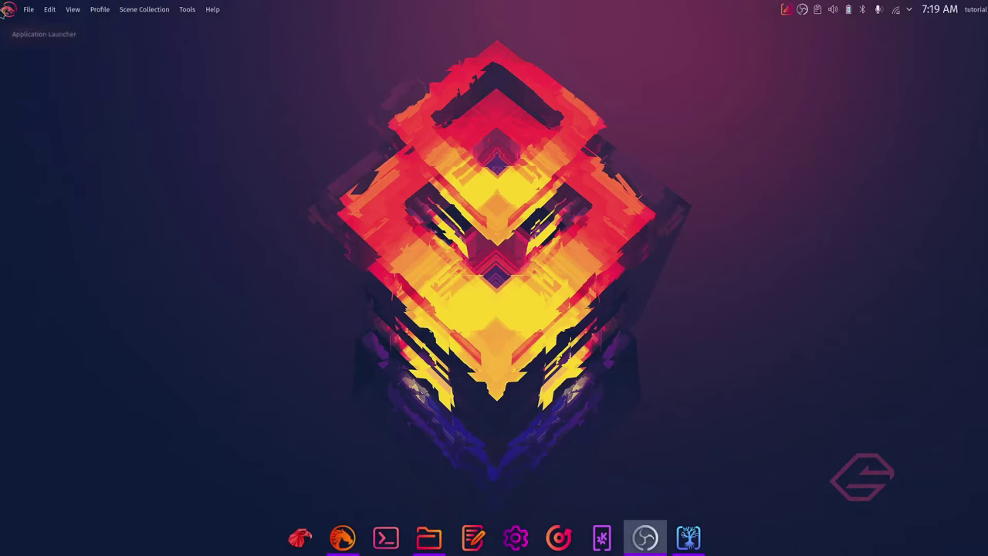
{"action": "left_click", "coordinate": [8, 10]}
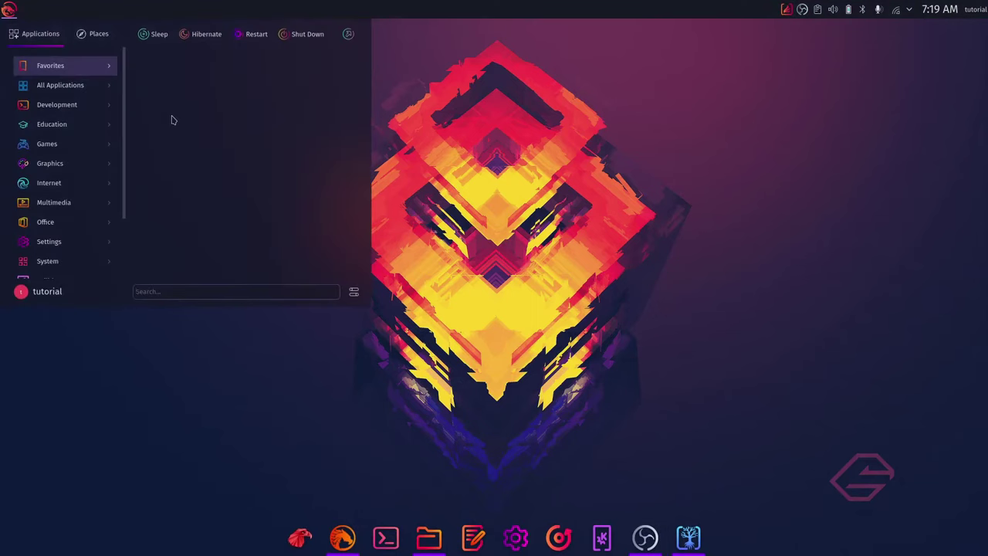
{"action": "type", "text": "virt"}
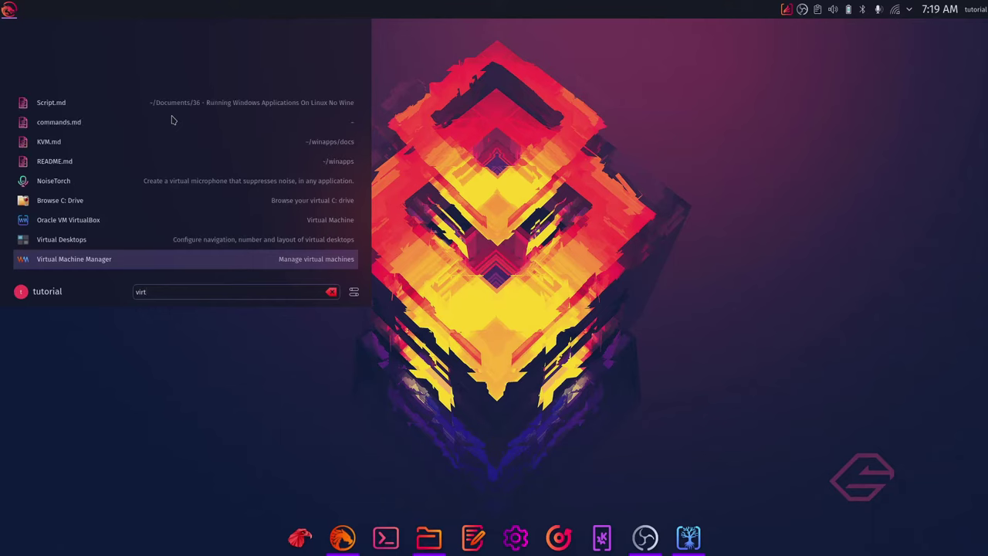
{"action": "left_click", "coordinate": [74, 259]}
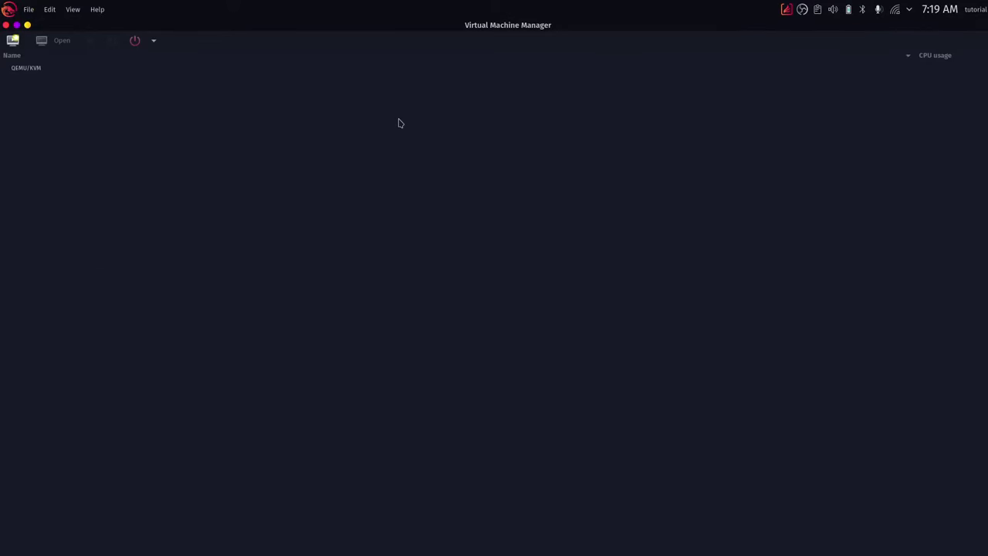
Enable XML editing in the Virtual Machine Manager preferences and close them.
{"action": "left_click", "coordinate": [48, 9]}
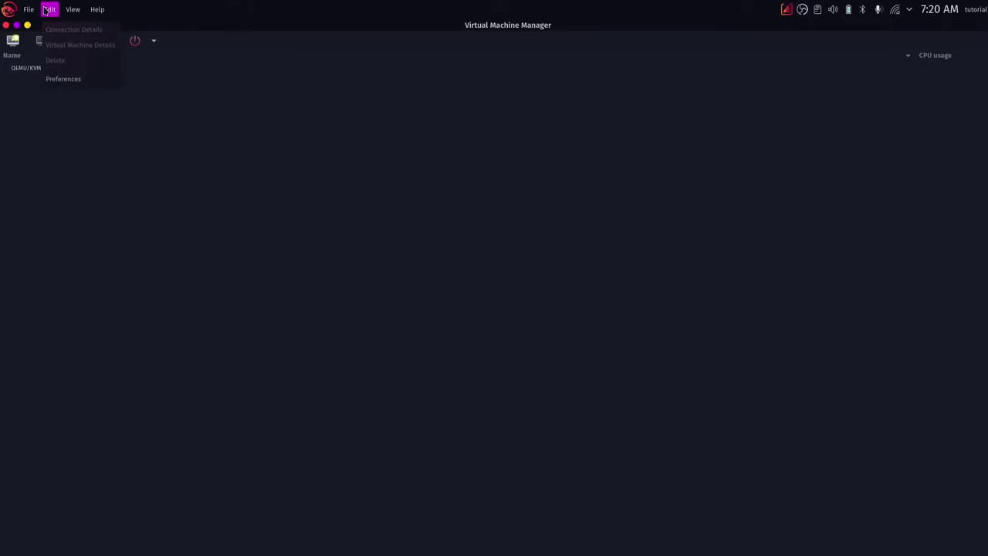
{"action": "left_click", "coordinate": [58, 82]}
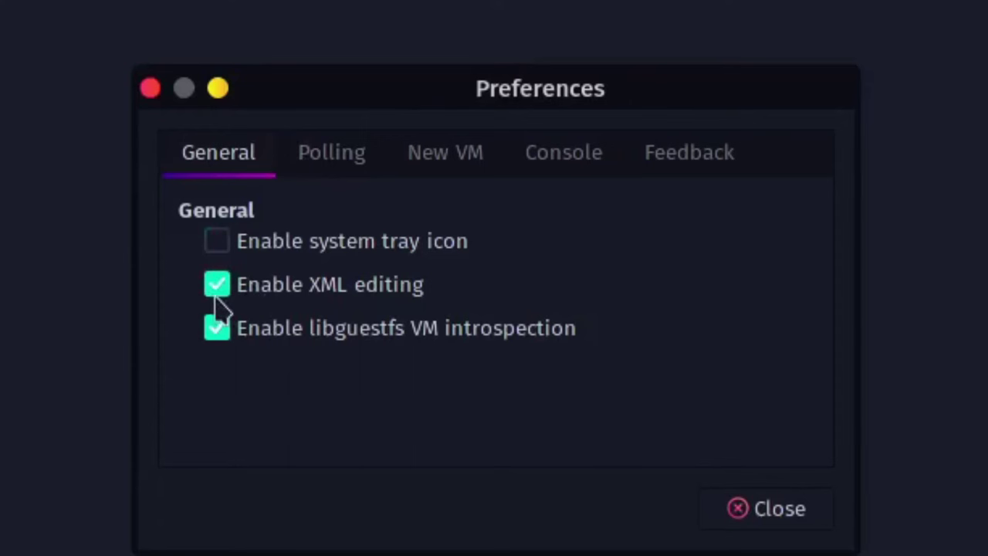
{"action": "left_click", "coordinate": [780, 509]}
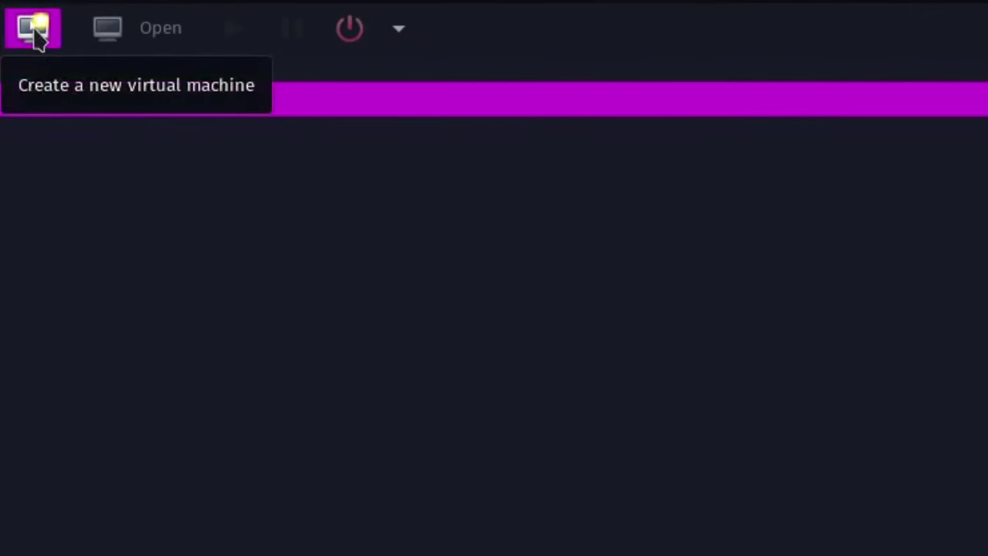
Start a new virtual machine from local install media, selecting Win10_21H1_English_x64.iso from the Downloads folder.
{"action": "left_click", "coordinate": [34, 34]}
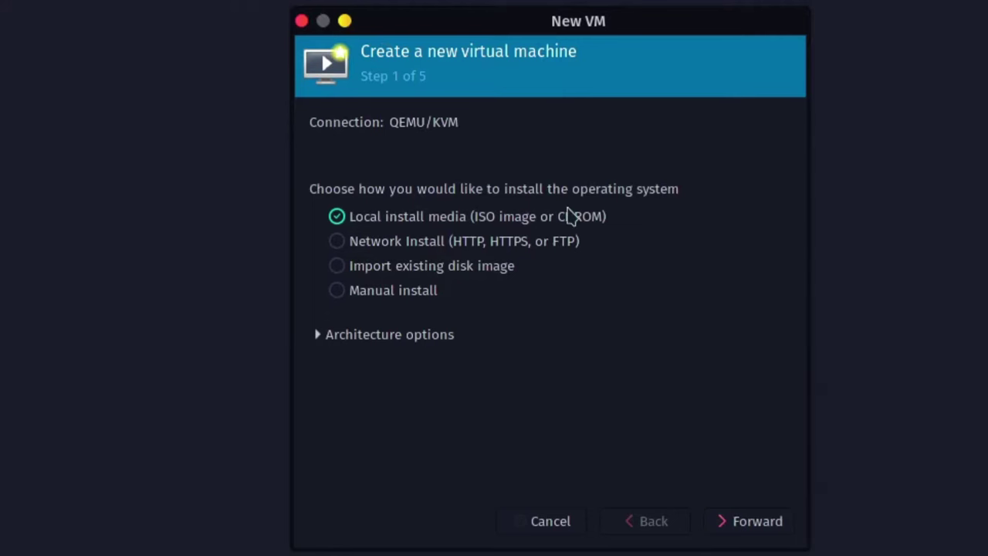
{"action": "left_click", "coordinate": [760, 520]}
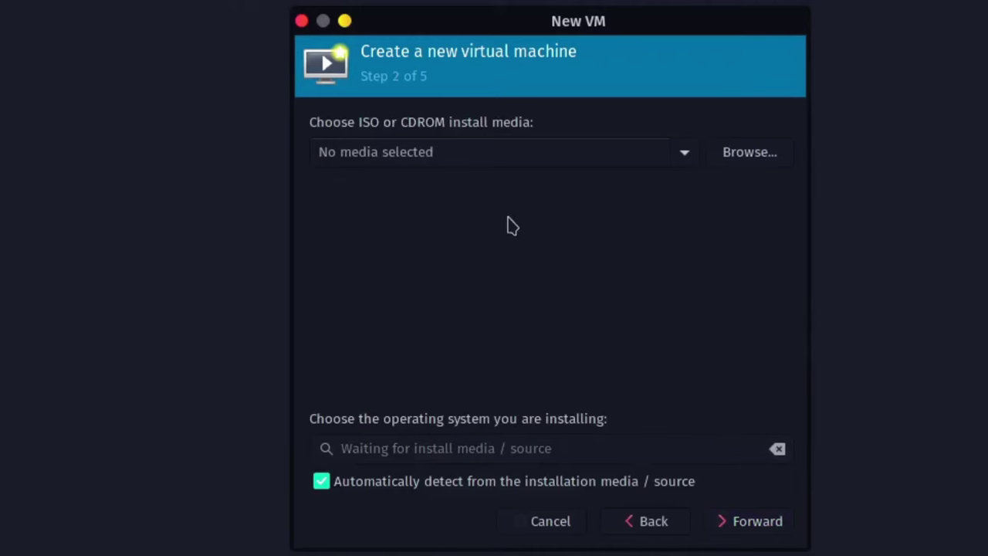
{"action": "left_click", "coordinate": [774, 151]}
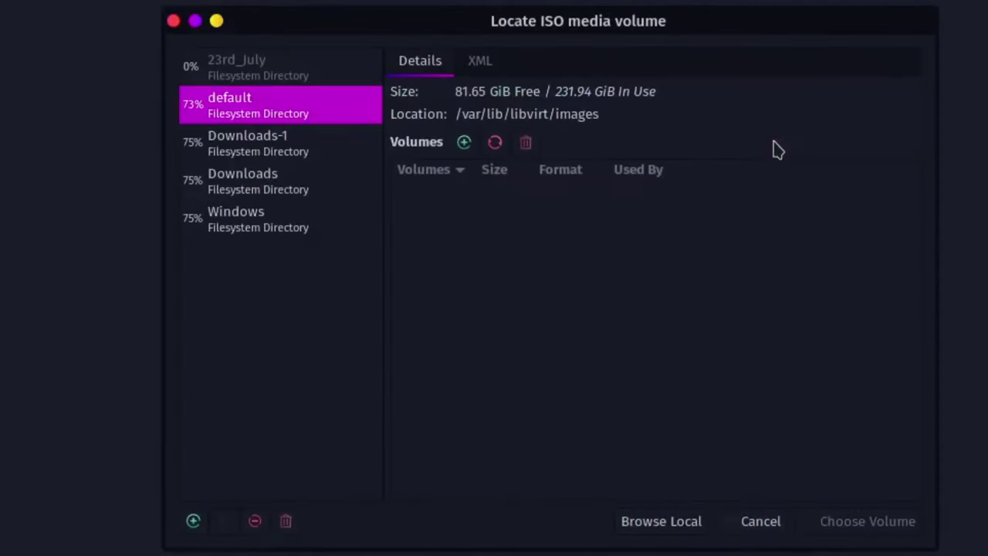
{"action": "left_click", "coordinate": [646, 531]}
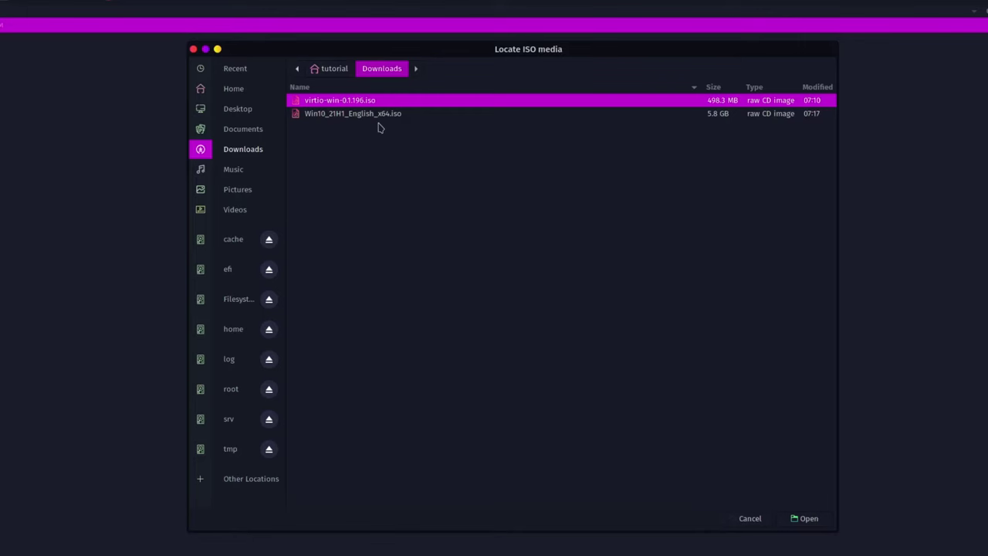
{"action": "left_click", "coordinate": [367, 121]}
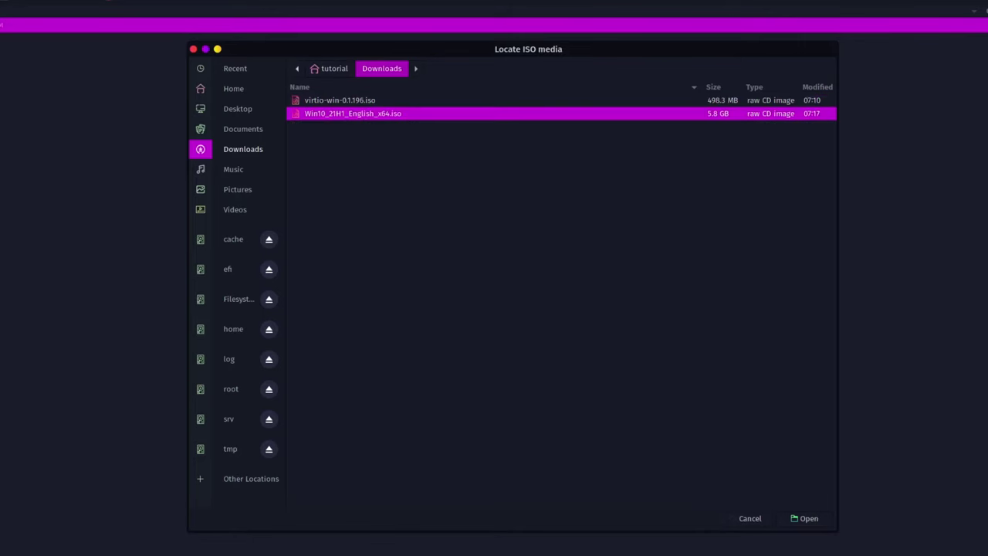
{"action": "left_click", "coordinate": [803, 525]}
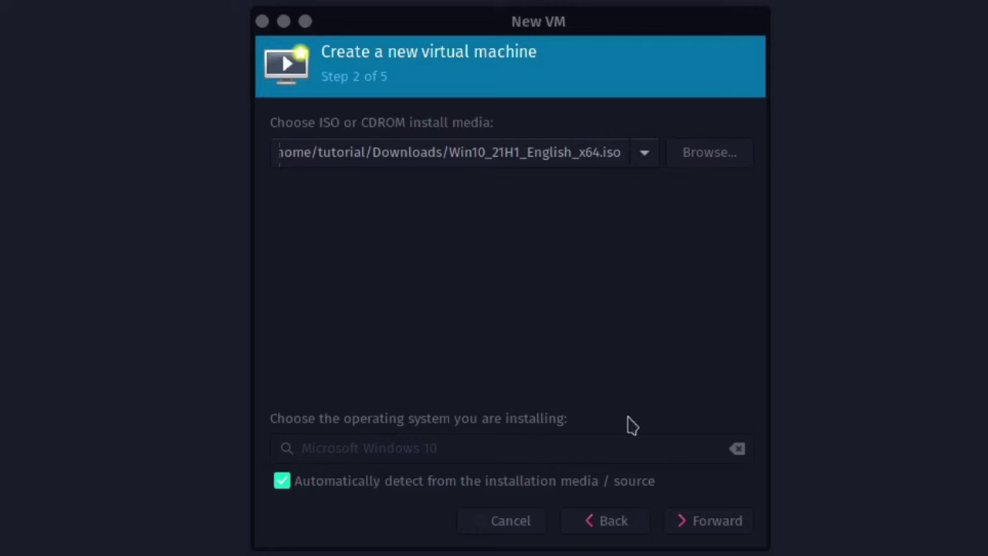
Accept automatic OS detection, 4096 MiB of memory, 2 CPUs and a 40.0 GiB disk image for the new virtual machine.
{"action": "left_click", "coordinate": [712, 523]}
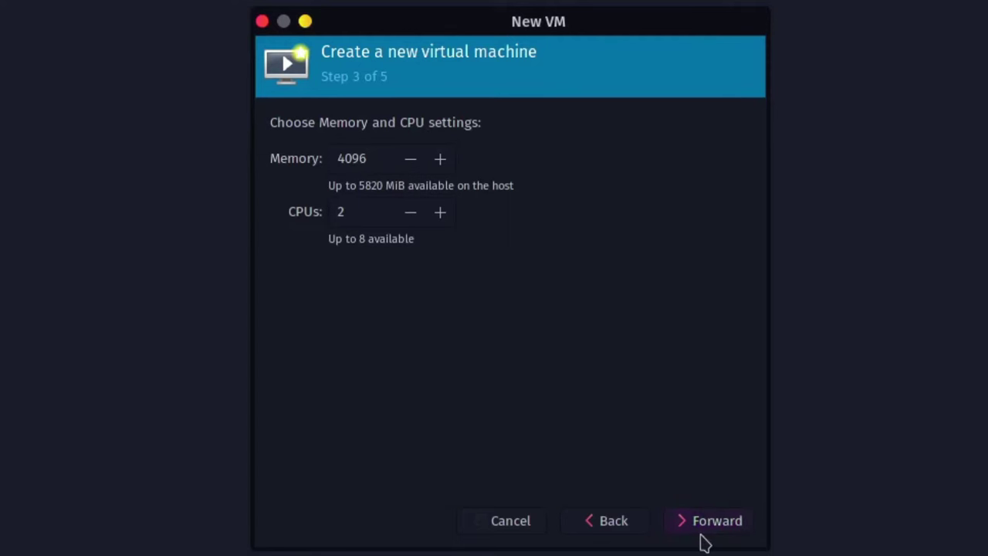
{"action": "left_click", "coordinate": [732, 538]}
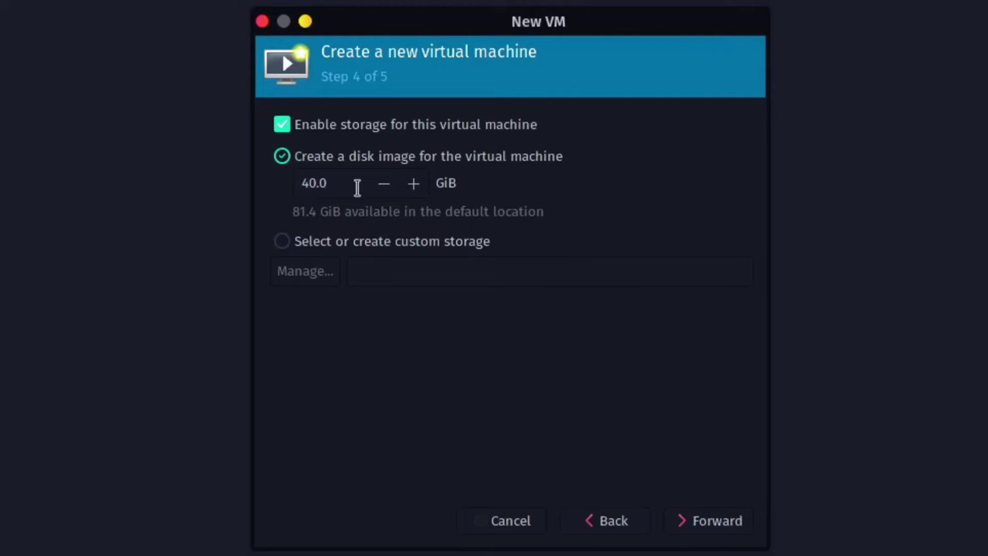
{"action": "left_click", "coordinate": [716, 519]}
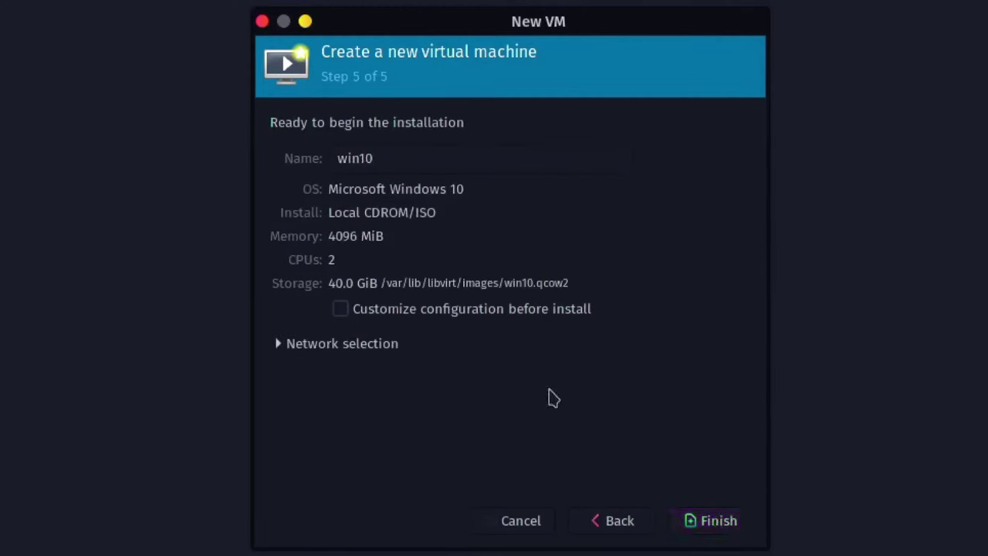
Name the virtual machine RDPWindows and enable customizing its configuration before install.
{"action": "double_click", "coordinate": [471, 155]}
{"action": "type", "text": "RD"}
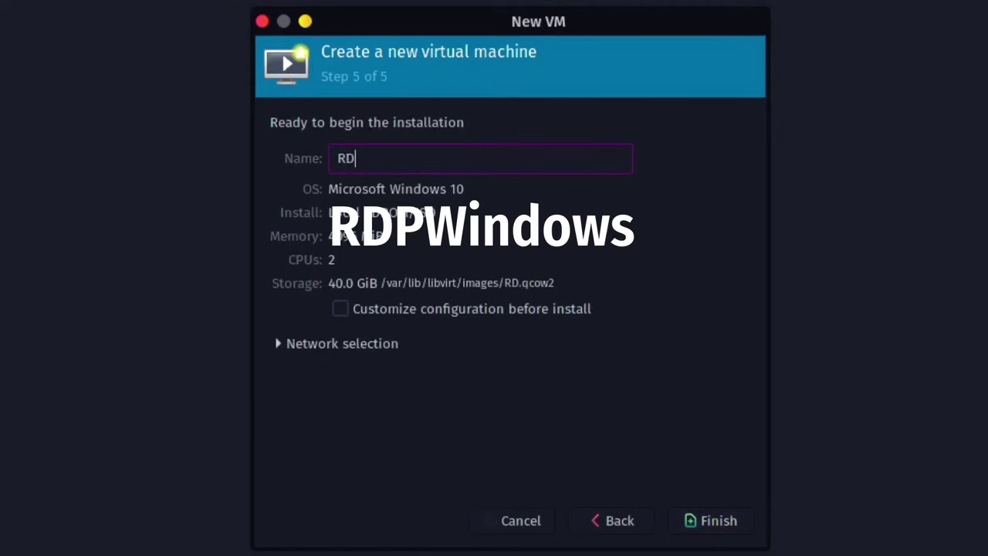
{"action": "type", "text": "PWindows"}
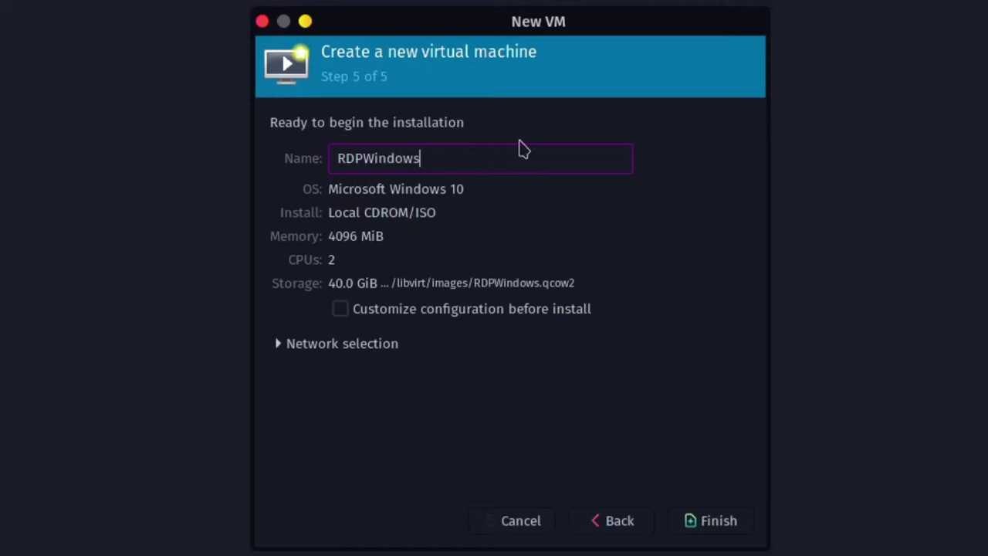
{"action": "left_click", "coordinate": [347, 322]}
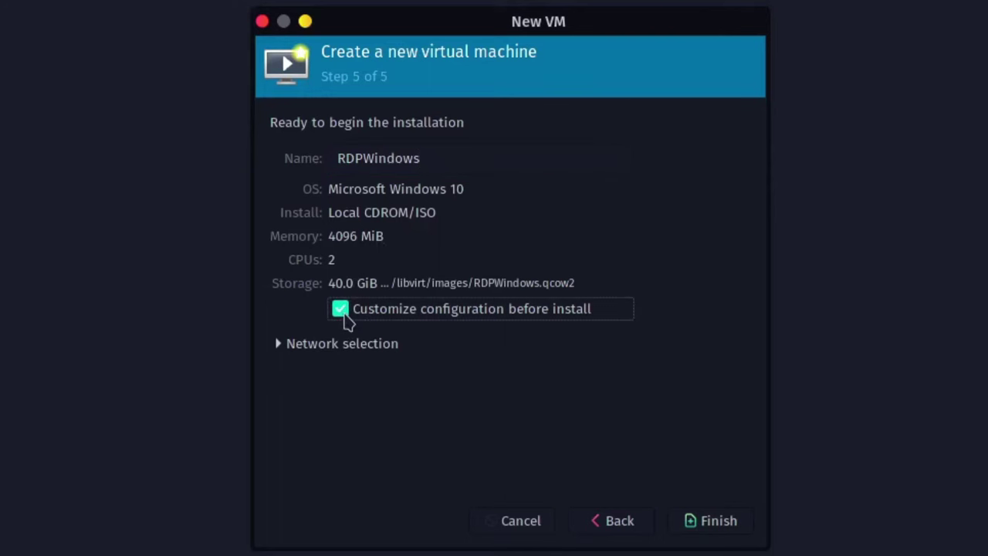
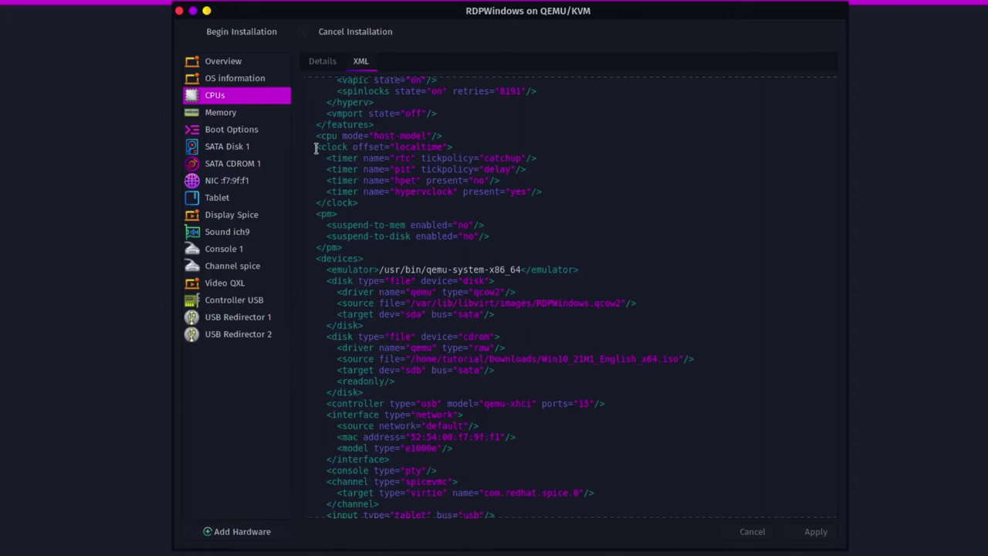
Delete the existing clock section, including its four timer lines, from the virtual machine's XML.
{"action": "double_click", "coordinate": [323, 147]}
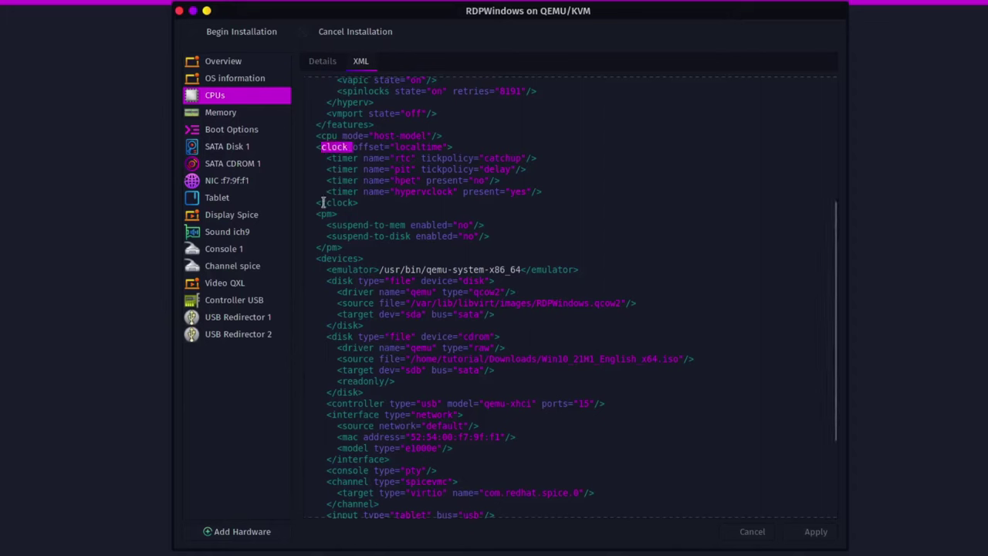
{"action": "left_click_drag", "start_coordinate": [322, 202], "coordinate": [300, 151]}
{"action": "left_click", "coordinate": [373, 204]}
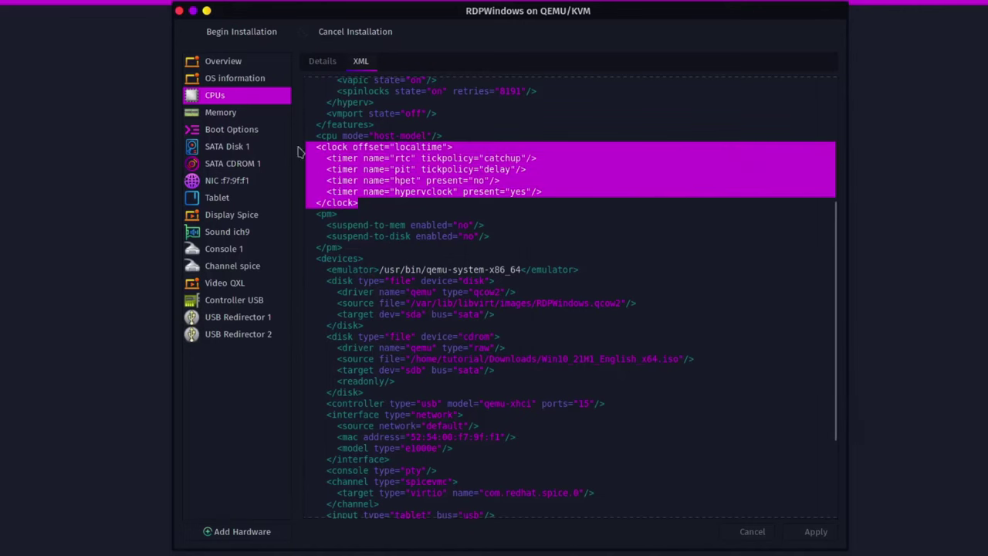
{"action": "key", "text": "Delete"}
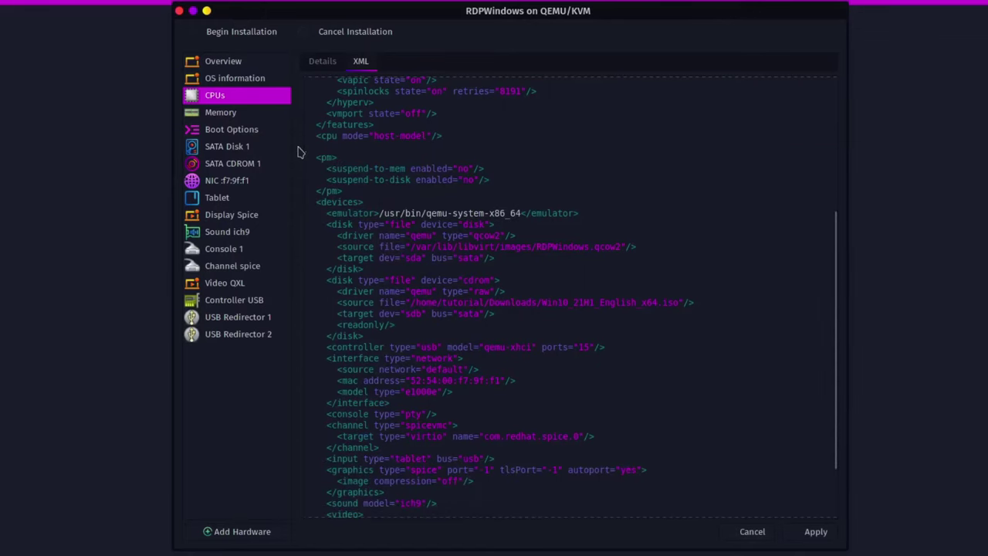
Switch to the WinApps KVM guide in FireDragon and copy its replacement clock section with the hpet and hypervclock timers.
{"action": "left_click", "coordinate": [262, 540]}
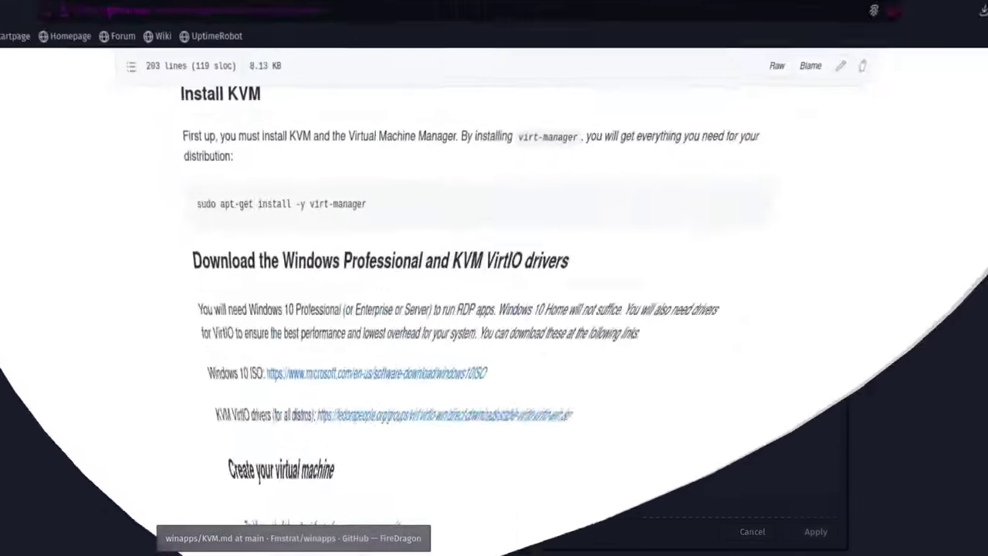
{"action": "scroll", "coordinate": [359, 216], "scroll_direction": "down", "scroll_amount": 15}
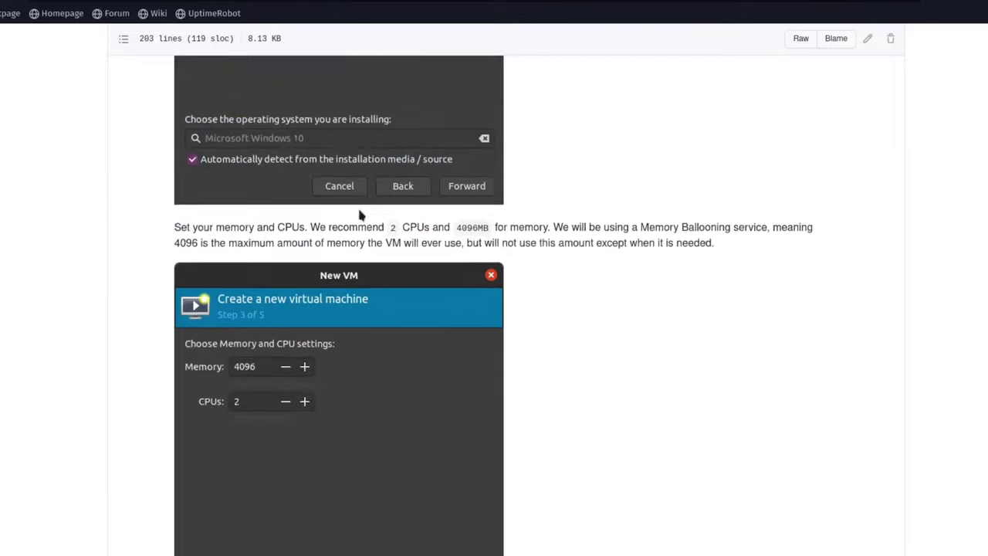
{"action": "scroll", "coordinate": [359, 215], "scroll_direction": "down", "scroll_amount": 12}
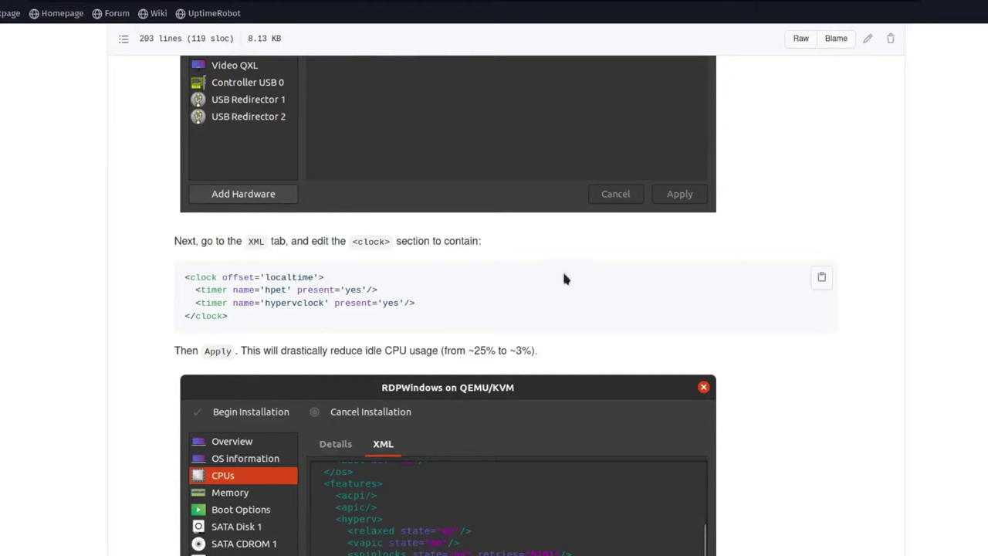
{"action": "left_click", "coordinate": [816, 274]}
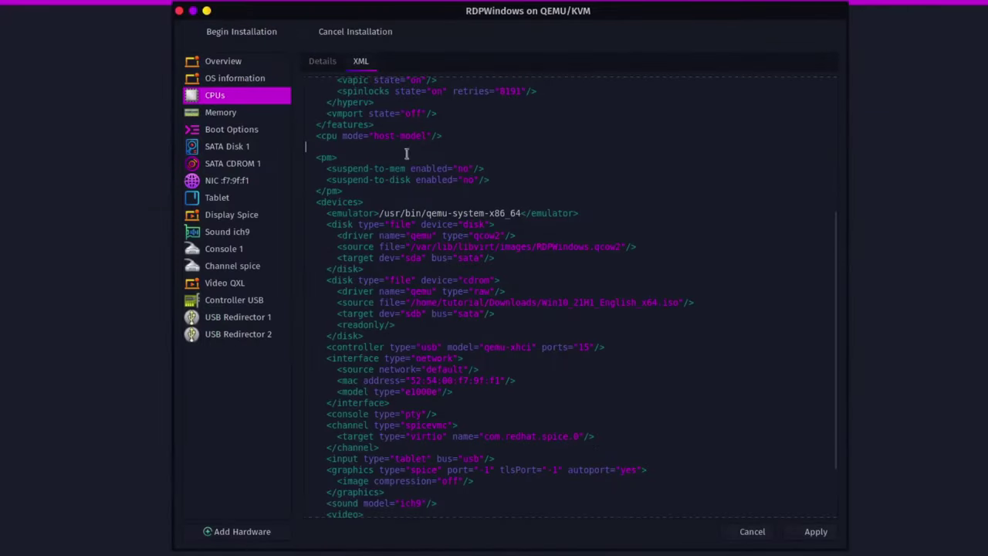
Paste the copied clock section below the cpu line in the RDPWindows XML and remove the extra blank line after it.
{"action": "left_click", "coordinate": [318, 147]}
{"action": "key", "text": "ctrl+v"}
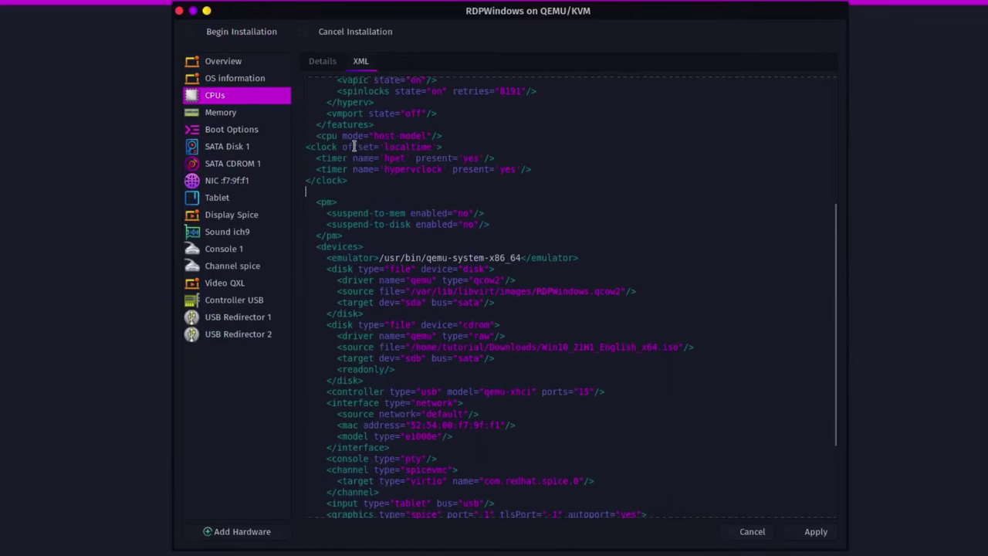
{"action": "key", "text": "BackSpace"}
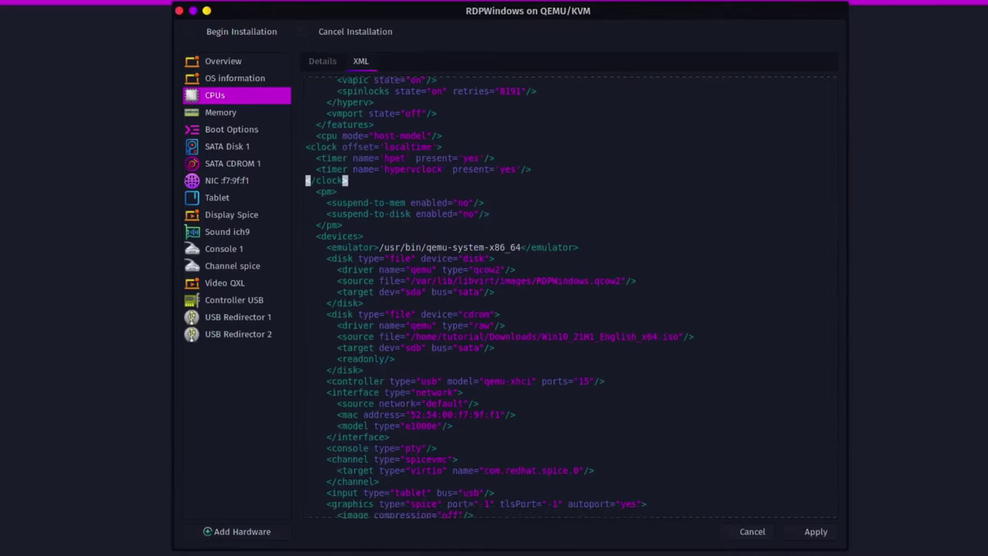
Indent the four pasted clock lines to match the surrounding XML and apply the change.
{"action": "left_click", "coordinate": [307, 147]}
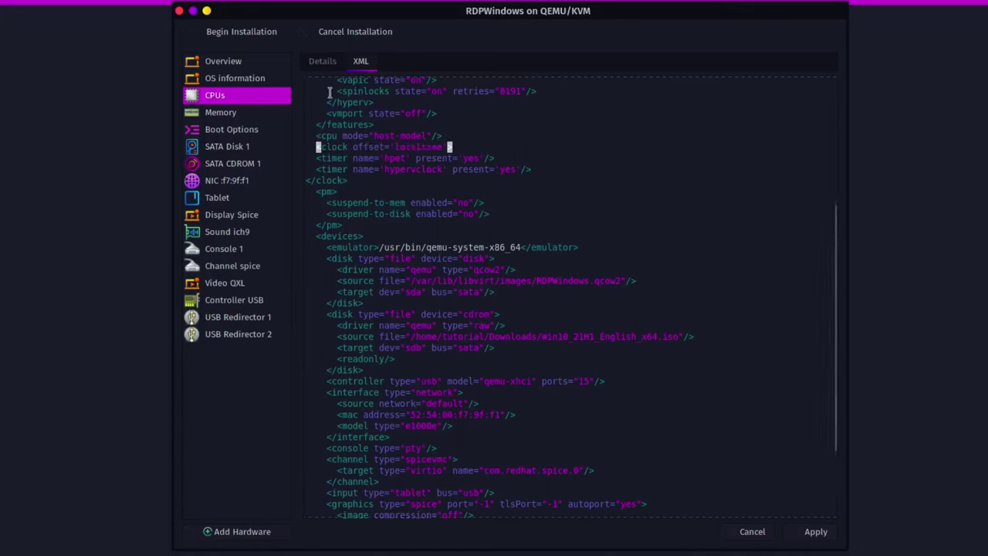
{"action": "left_click", "coordinate": [316, 158]}
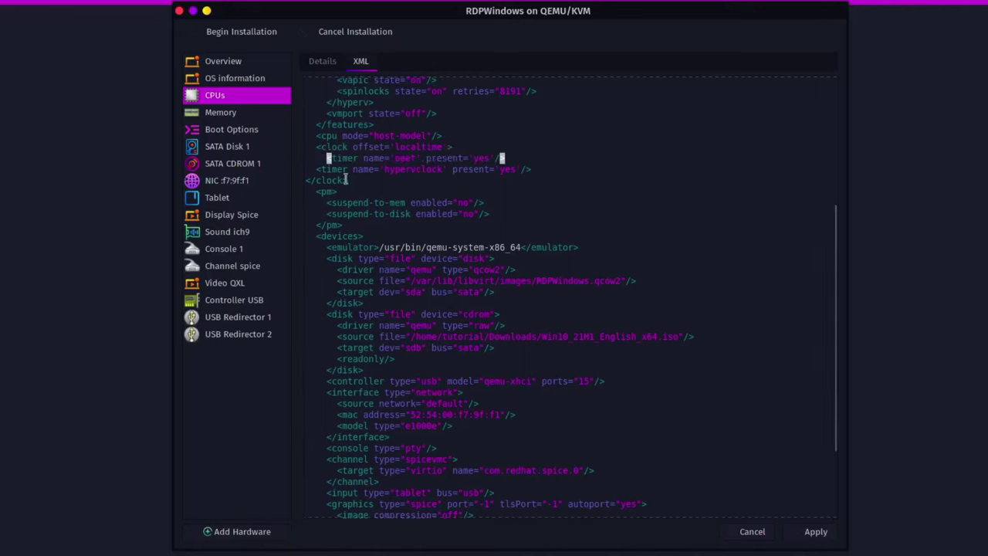
{"action": "left_click", "coordinate": [315, 168]}
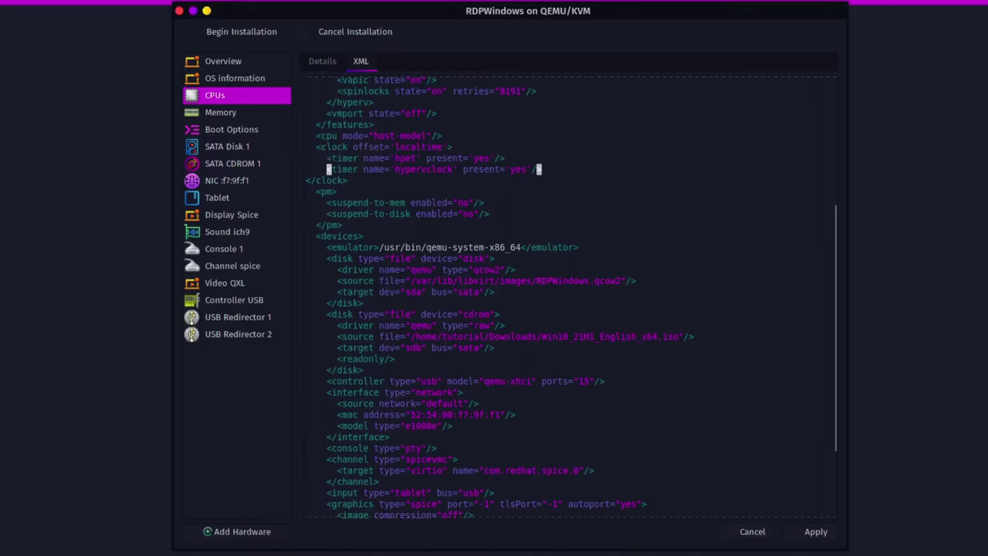
{"action": "left_click", "coordinate": [306, 181]}
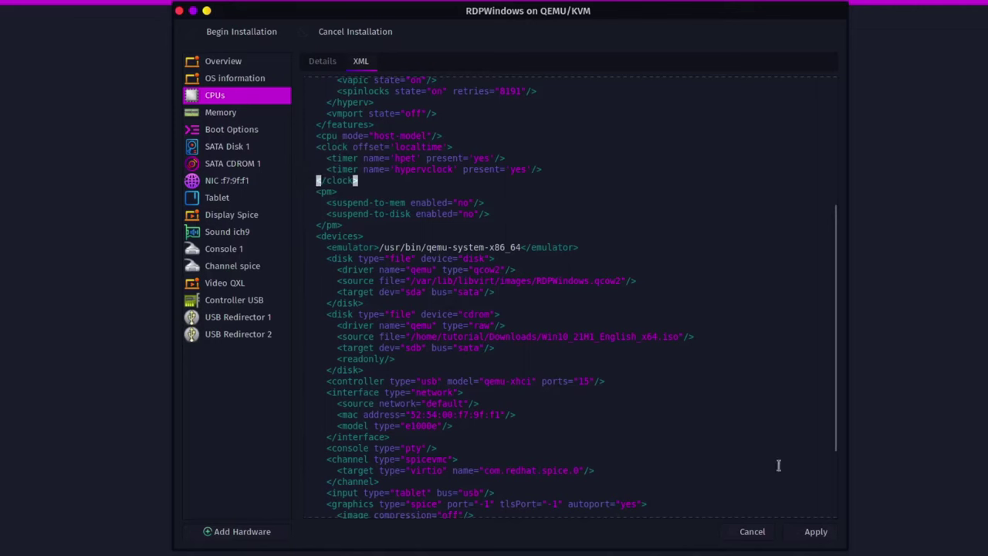
{"action": "left_click", "coordinate": [816, 531]}
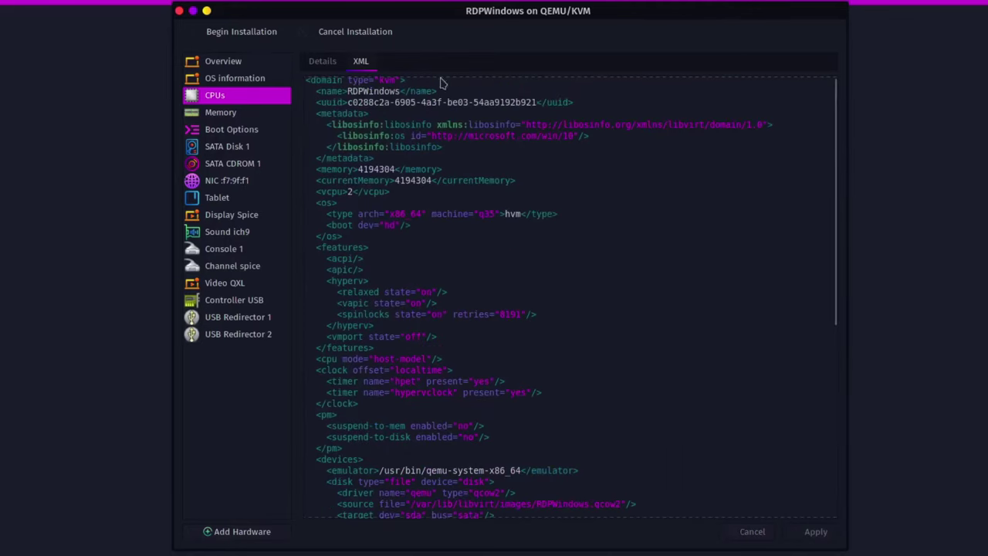
Set the virtual machine's current memory allocation to 1024 MiB and apply it.
{"action": "left_click", "coordinate": [243, 116]}
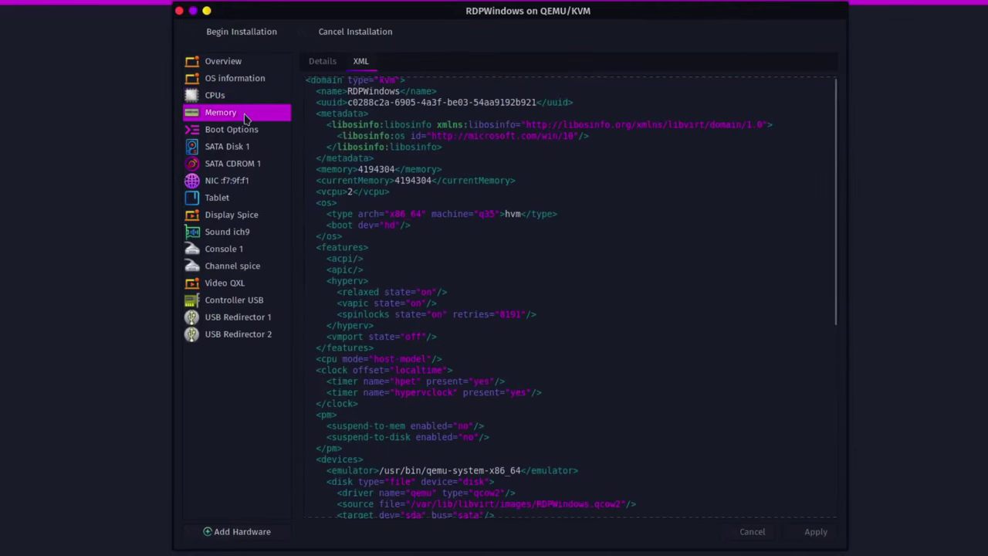
{"action": "left_click", "coordinate": [324, 62]}
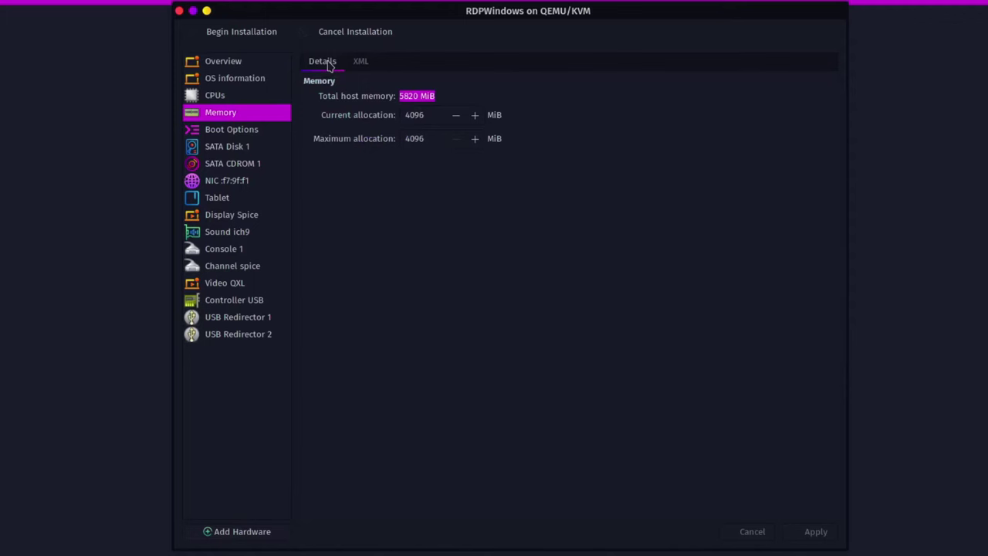
{"action": "double_click", "coordinate": [433, 115]}
{"action": "type", "text": "10"}
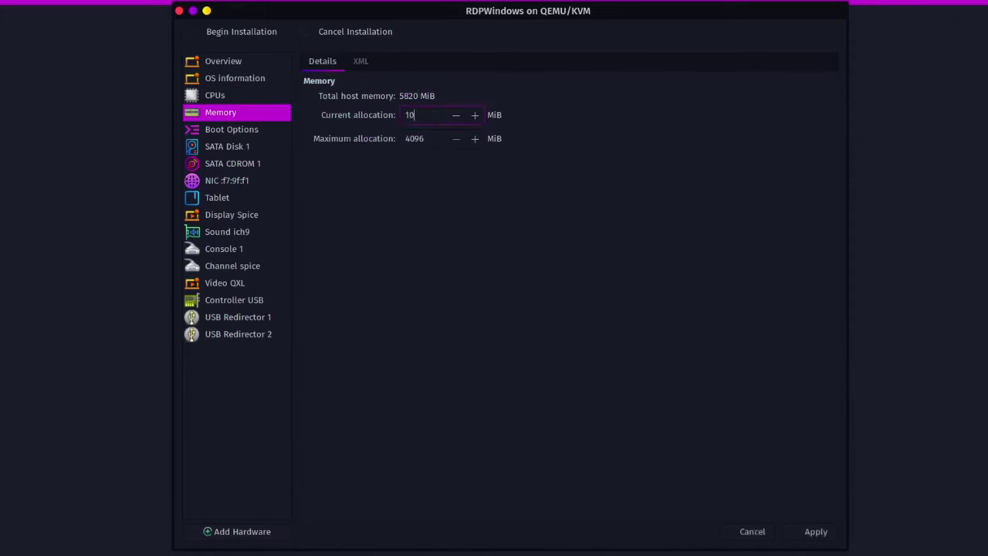
{"action": "type", "text": "24"}
{"action": "left_click", "coordinate": [810, 530]}
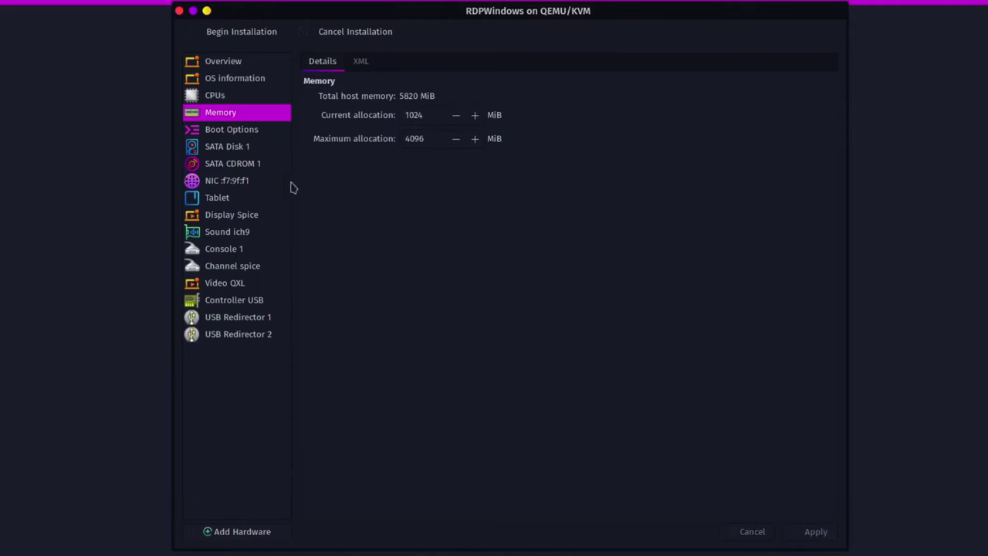
Enable starting the virtual machine on host boot up and apply the change while moving on to SATA Disk 1.
{"action": "left_click", "coordinate": [250, 136]}
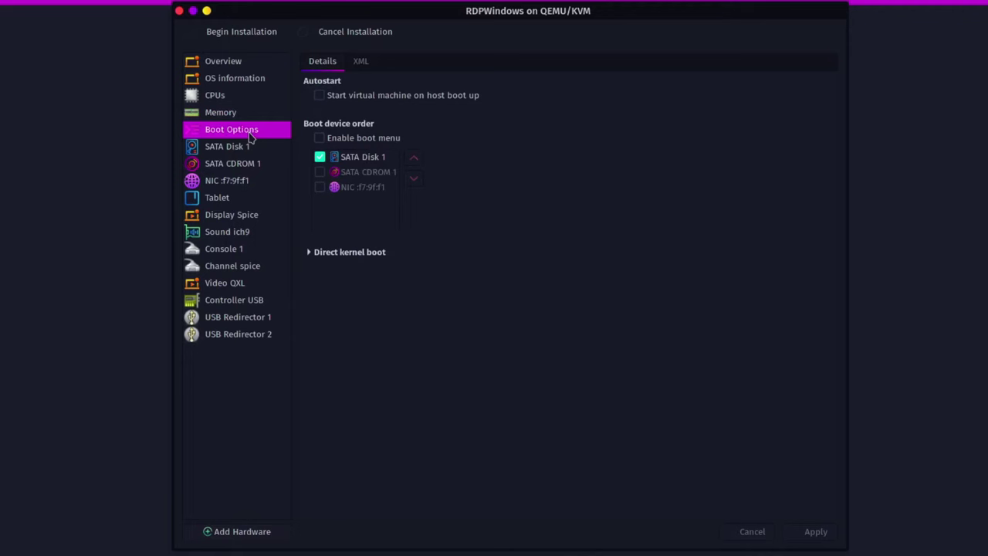
{"action": "left_click", "coordinate": [395, 98]}
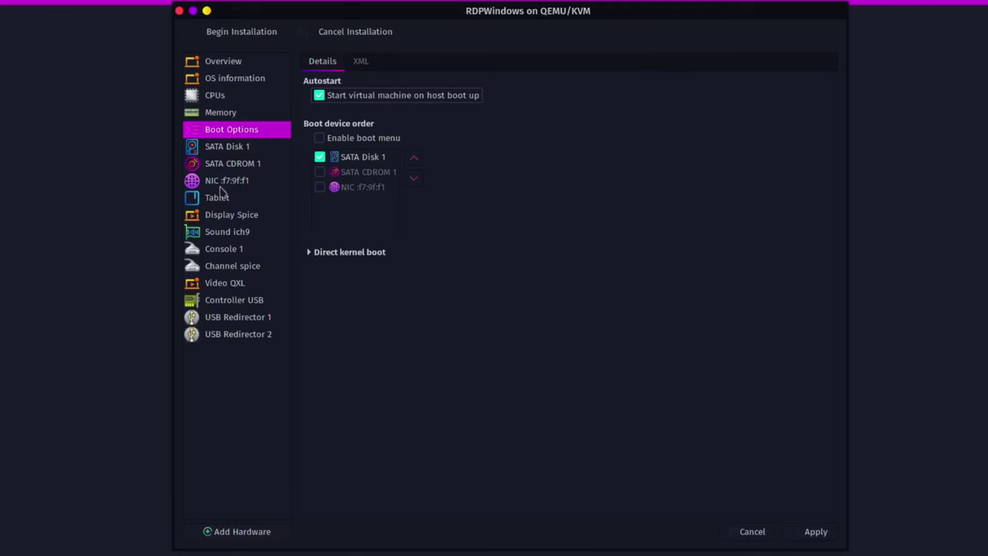
{"action": "left_click", "coordinate": [251, 154]}
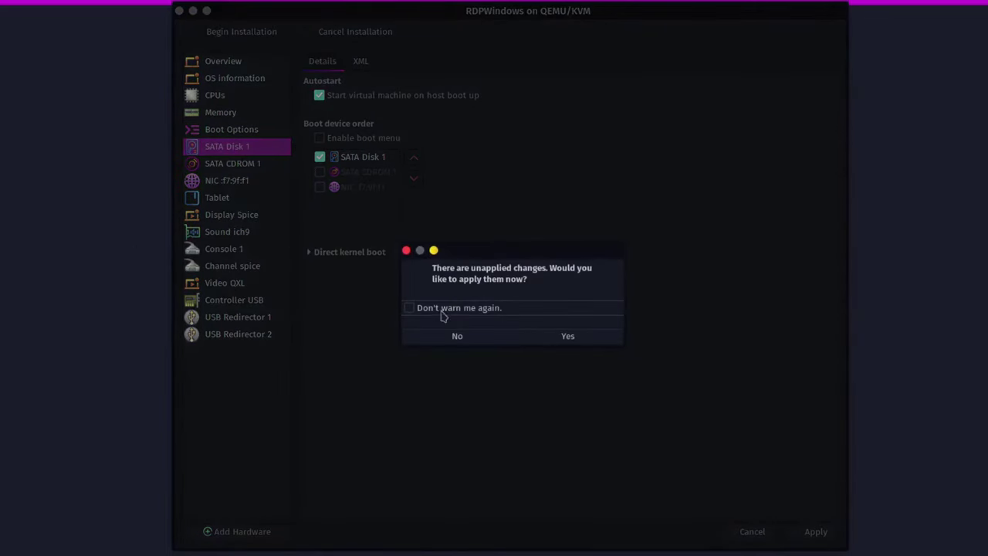
{"action": "left_click", "coordinate": [567, 340]}
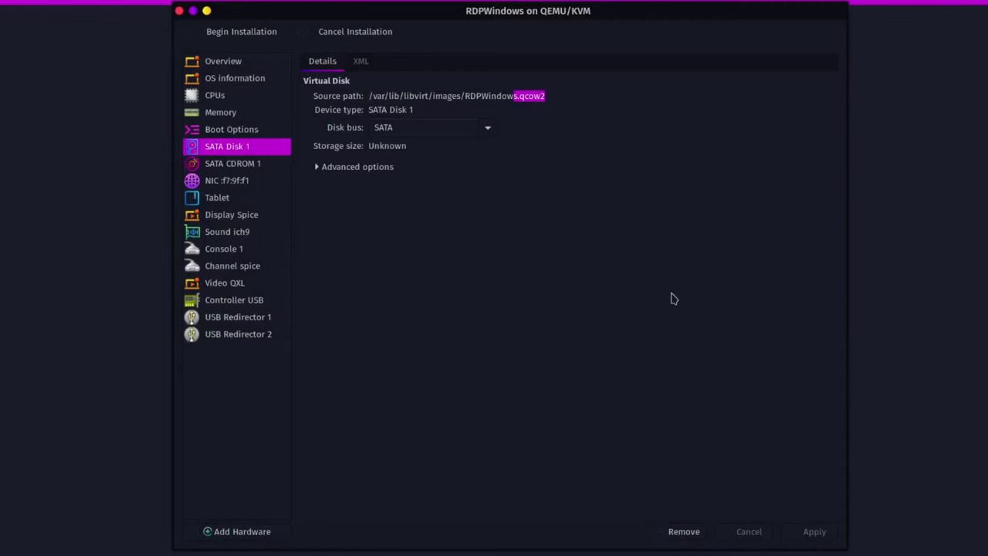
Change the disk bus of SATA Disk 1 to VirtIO and apply it.
{"action": "left_click", "coordinate": [522, 95]}
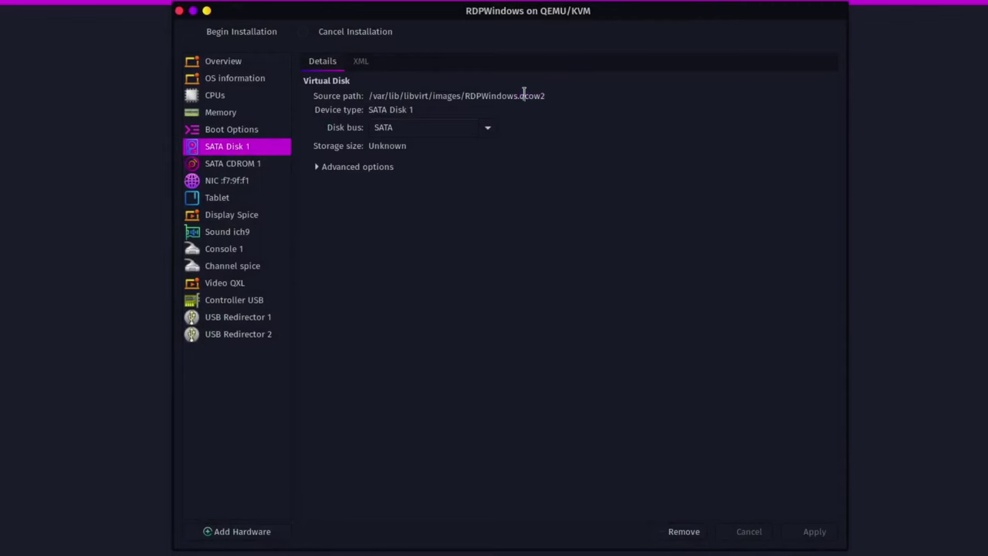
{"action": "left_click", "coordinate": [487, 127]}
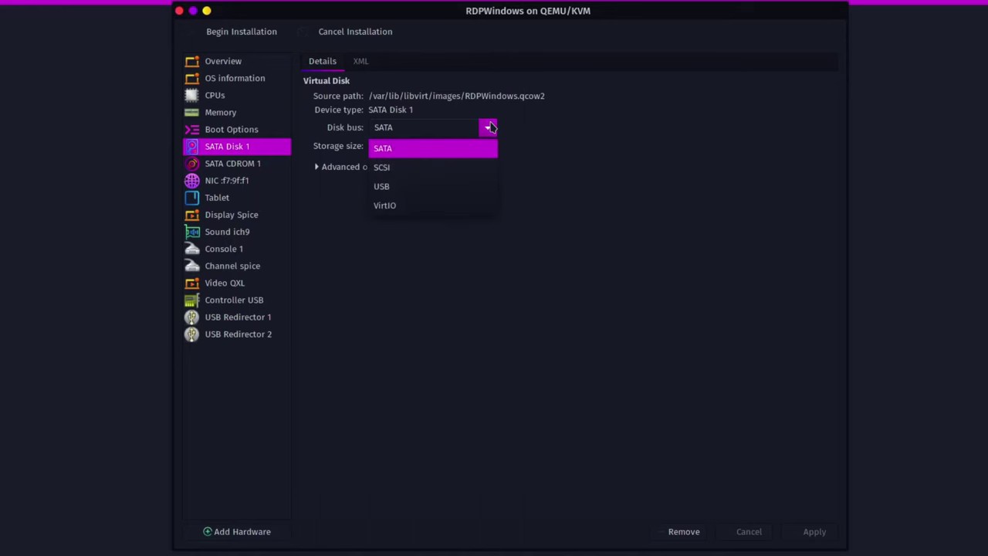
{"action": "left_click", "coordinate": [394, 208]}
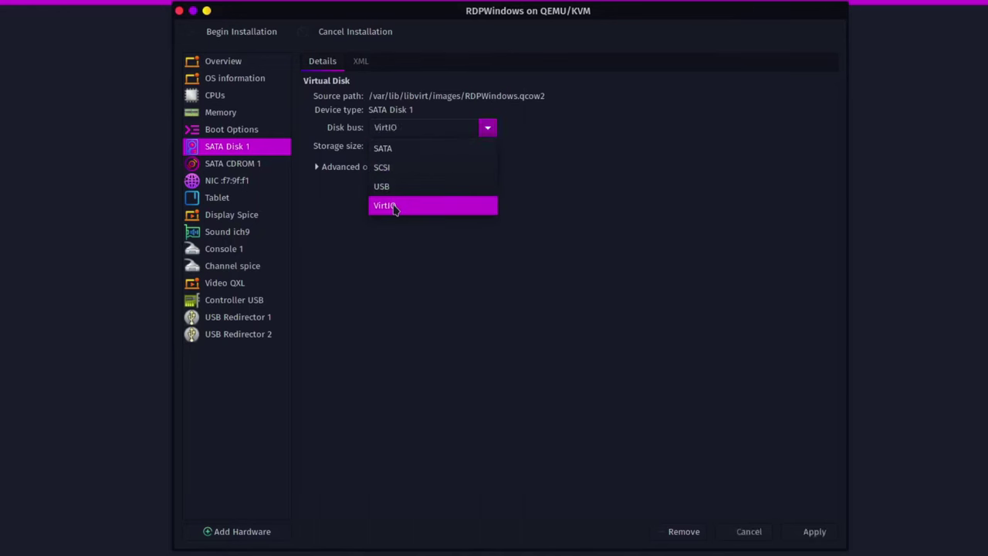
{"action": "left_click", "coordinate": [813, 532]}
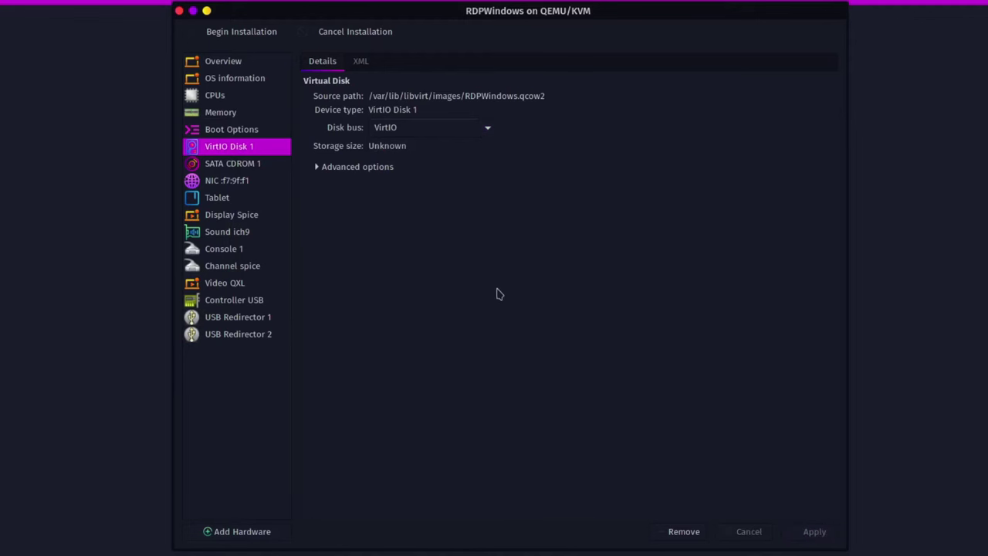
Set the network interface's device model to virtio and apply it.
{"action": "left_click", "coordinate": [253, 182]}
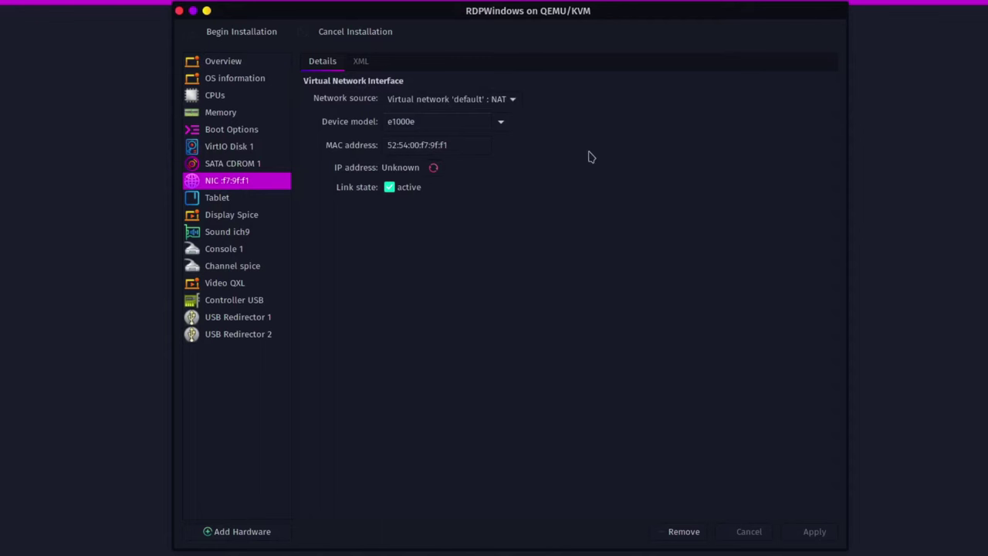
{"action": "left_click", "coordinate": [503, 121]}
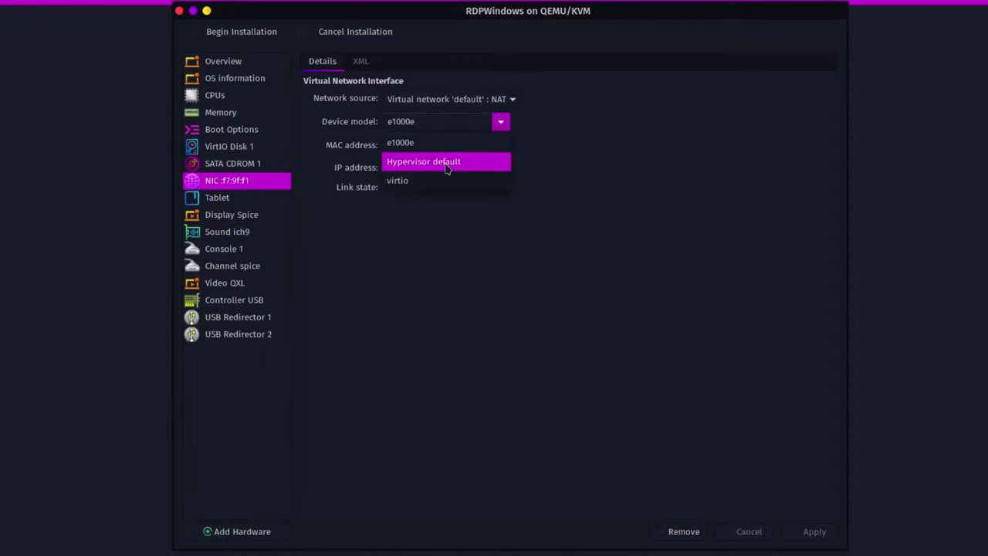
{"action": "left_click", "coordinate": [430, 181]}
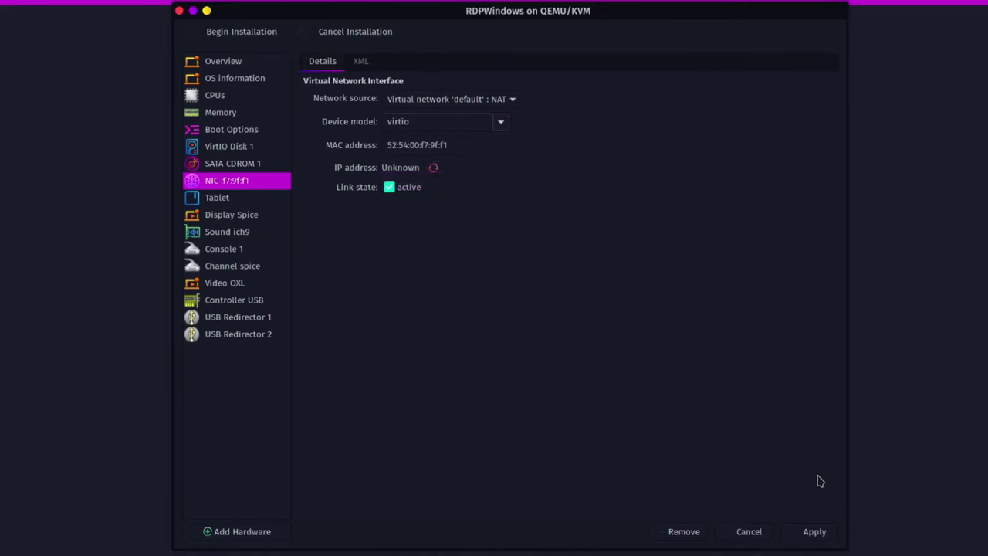
{"action": "left_click", "coordinate": [805, 539]}
Start adding a storage device to the virtual machine, using custom storage from virtio-win-0.1.196.iso in Downloads.
{"action": "left_click", "coordinate": [207, 532]}
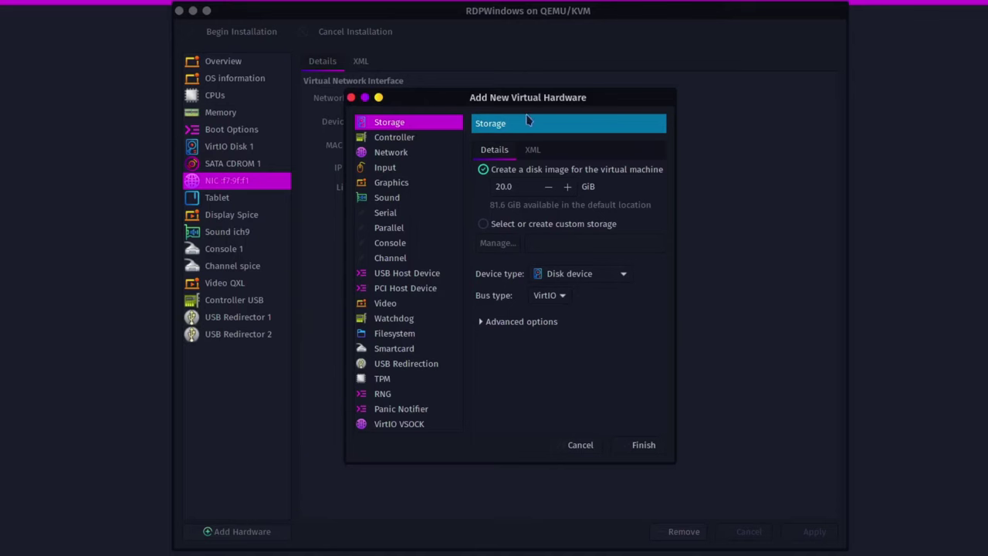
{"action": "left_click", "coordinate": [509, 228]}
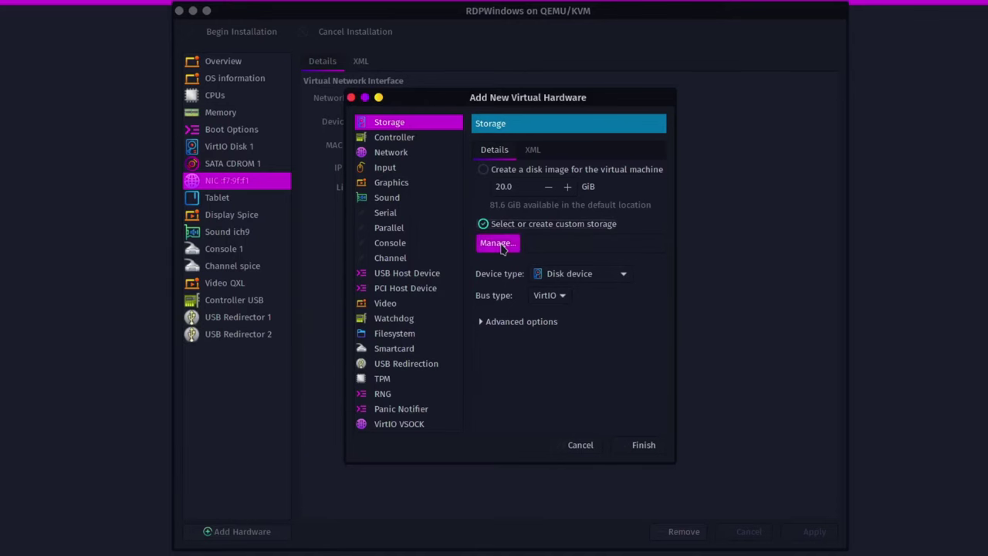
{"action": "left_click", "coordinate": [500, 243]}
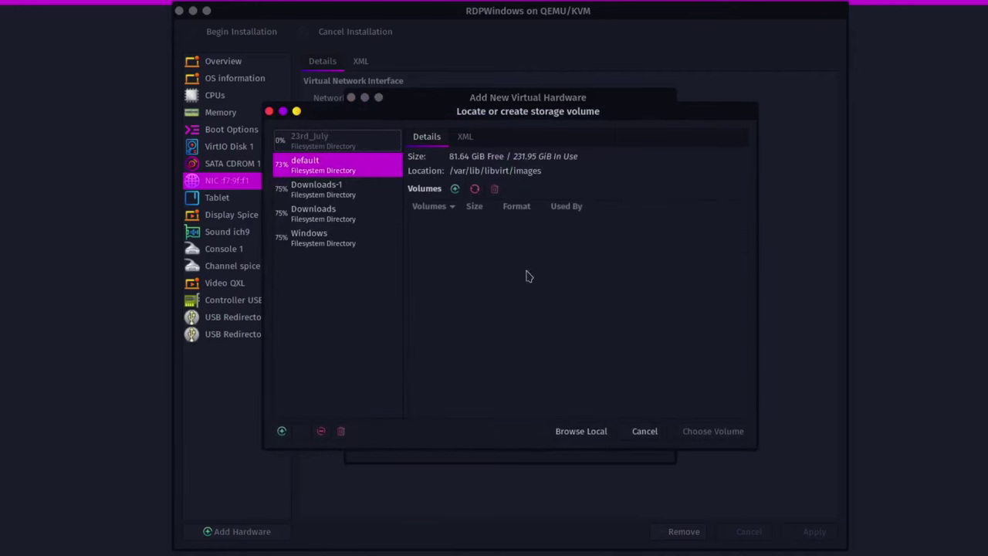
{"action": "left_click", "coordinate": [580, 431]}
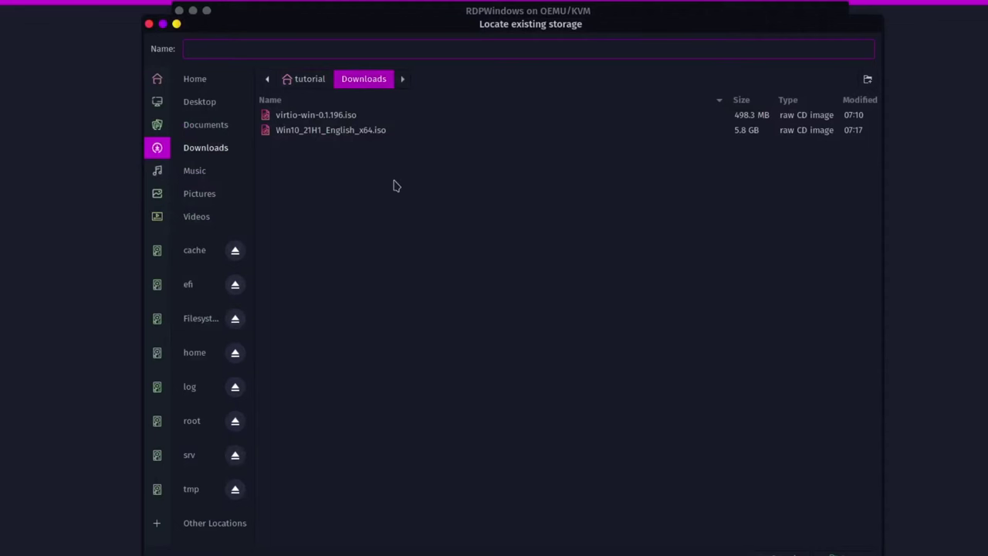
{"action": "left_click", "coordinate": [392, 120]}
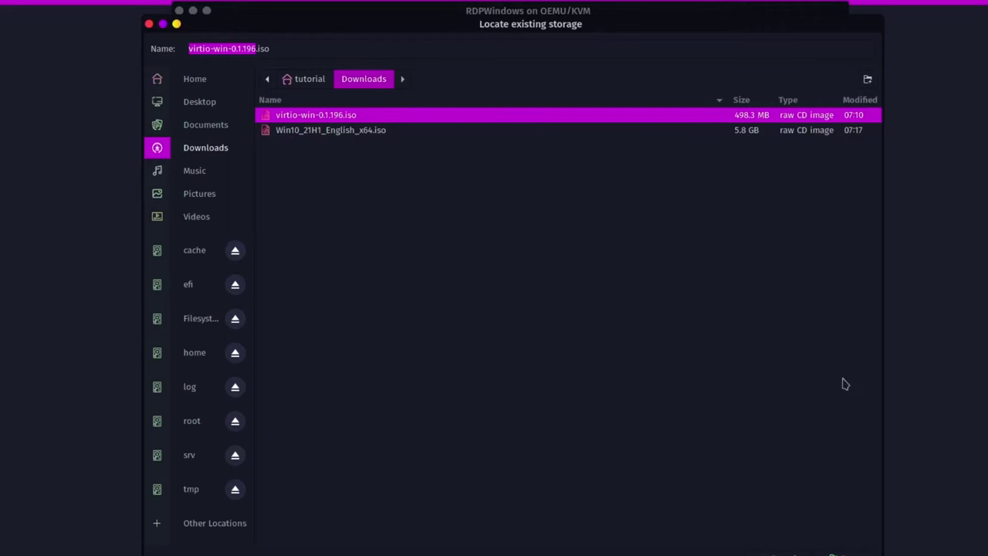
{"action": "left_click", "coordinate": [831, 553]}
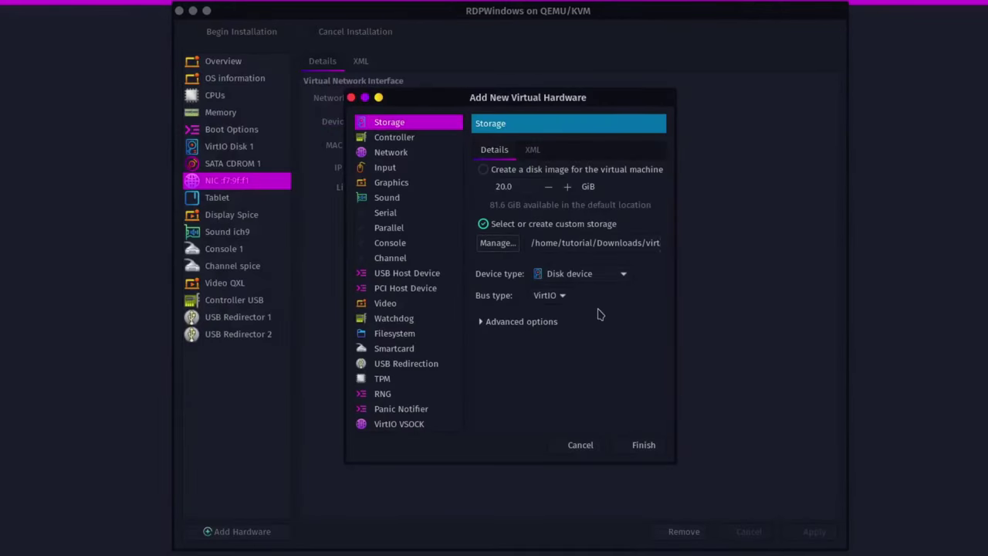
Set the new storage's device type to CDROM device and finish adding the hardware.
{"action": "left_click", "coordinate": [595, 273]}
{"action": "left_click", "coordinate": [580, 297]}
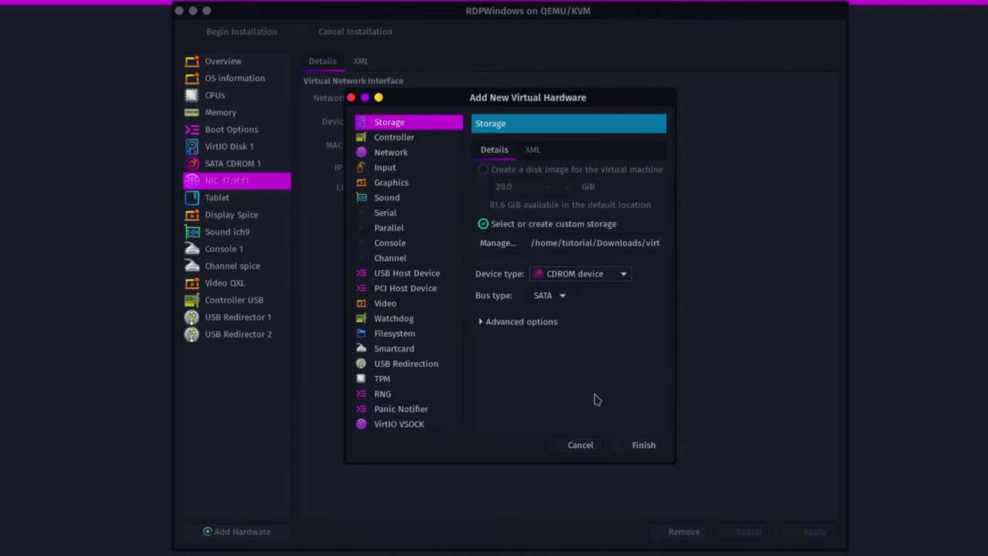
{"action": "left_click", "coordinate": [629, 445]}
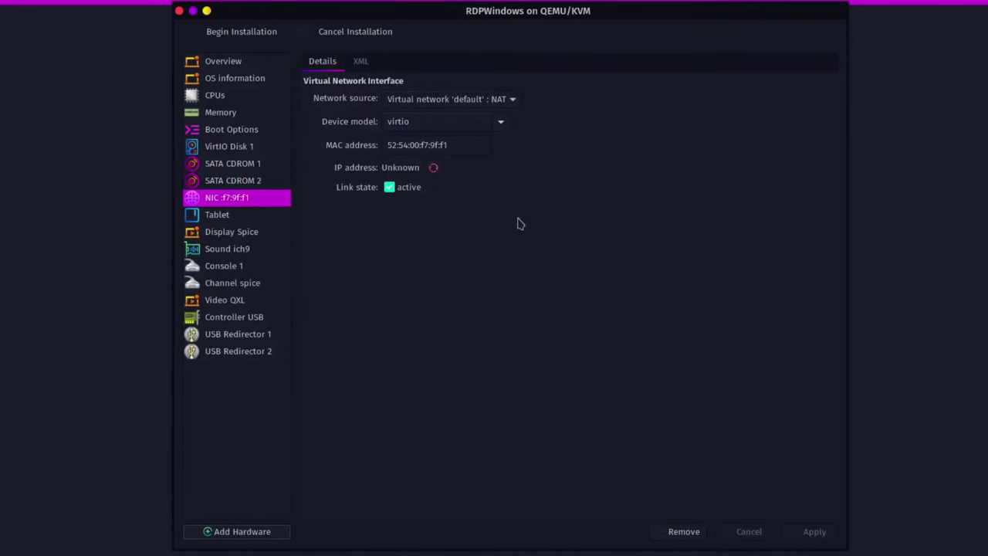
Begin the virtual machine's installation and start Windows Setup with the English (United States) language and US keyboard defaults.
{"action": "left_click", "coordinate": [239, 37]}
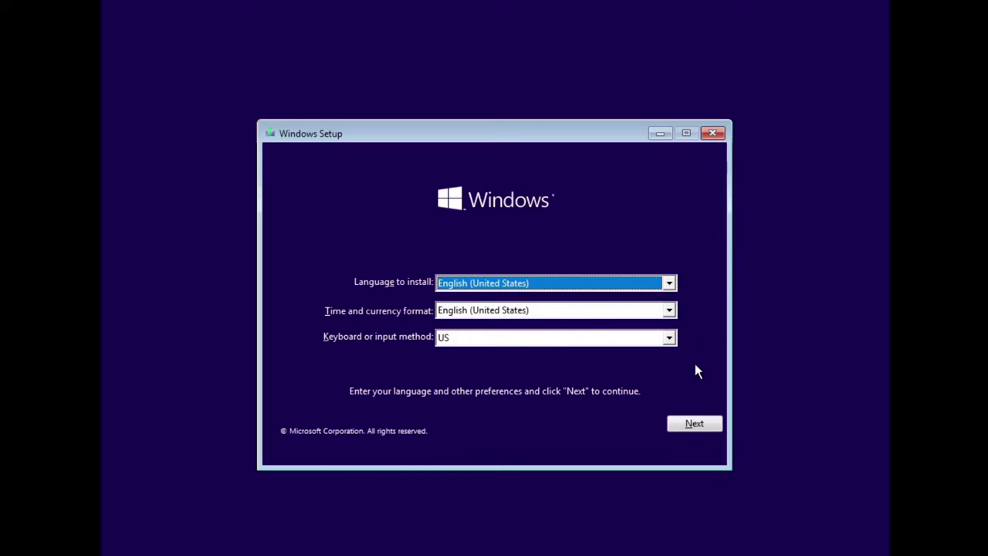
{"action": "left_click", "coordinate": [694, 423]}
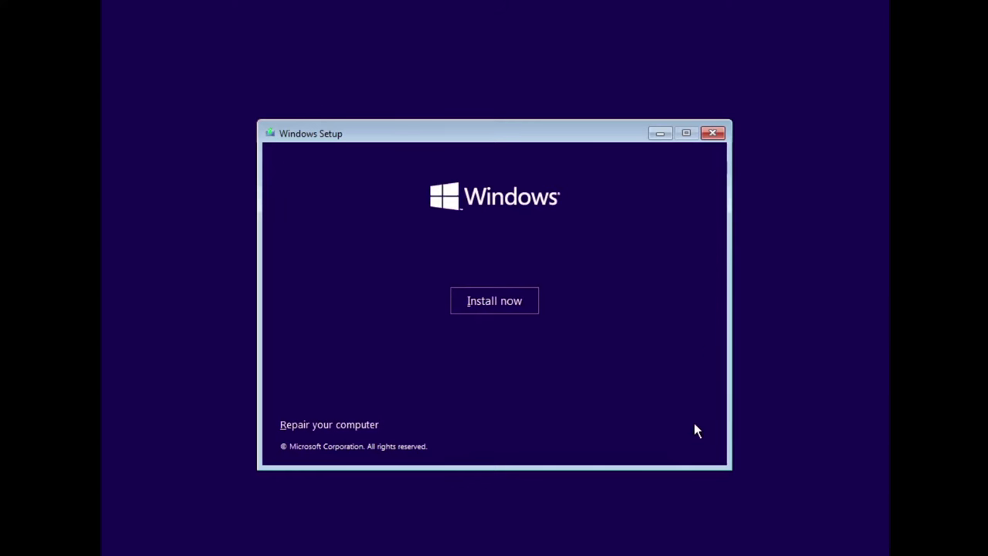
{"action": "left_click", "coordinate": [501, 308]}
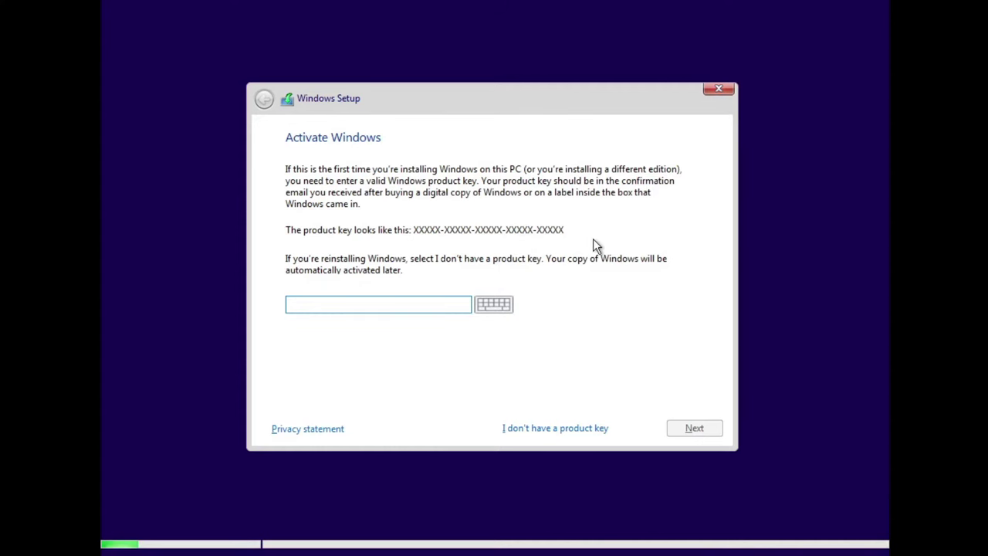
Skip the product key and choose Windows 10 Pro as the operating system to install.
{"action": "left_click", "coordinate": [554, 428]}
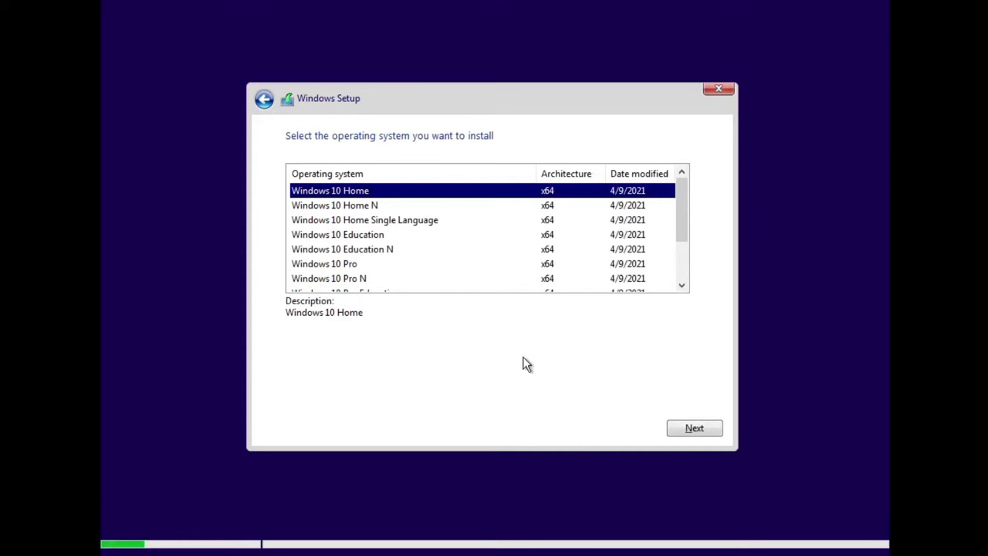
{"action": "left_click", "coordinate": [355, 266]}
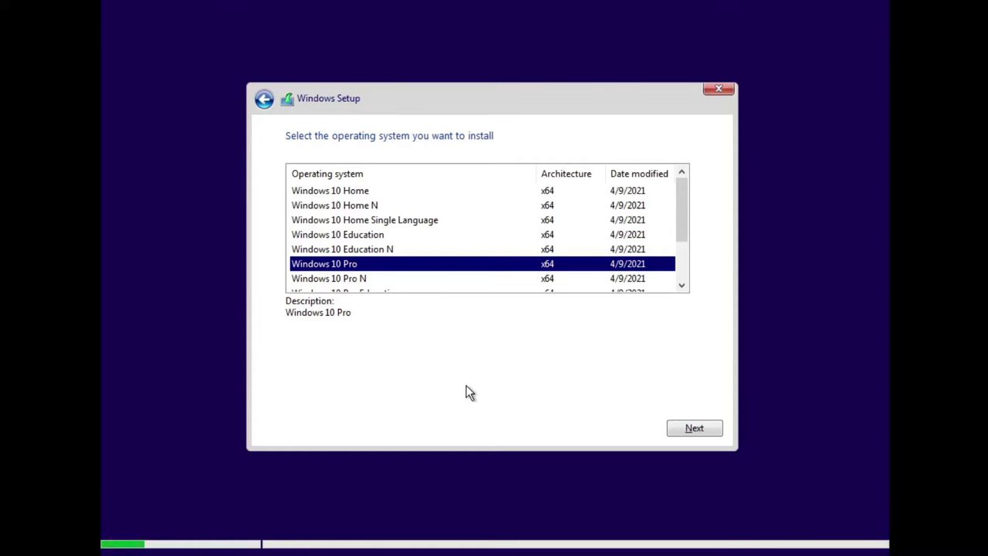
{"action": "left_click", "coordinate": [694, 429]}
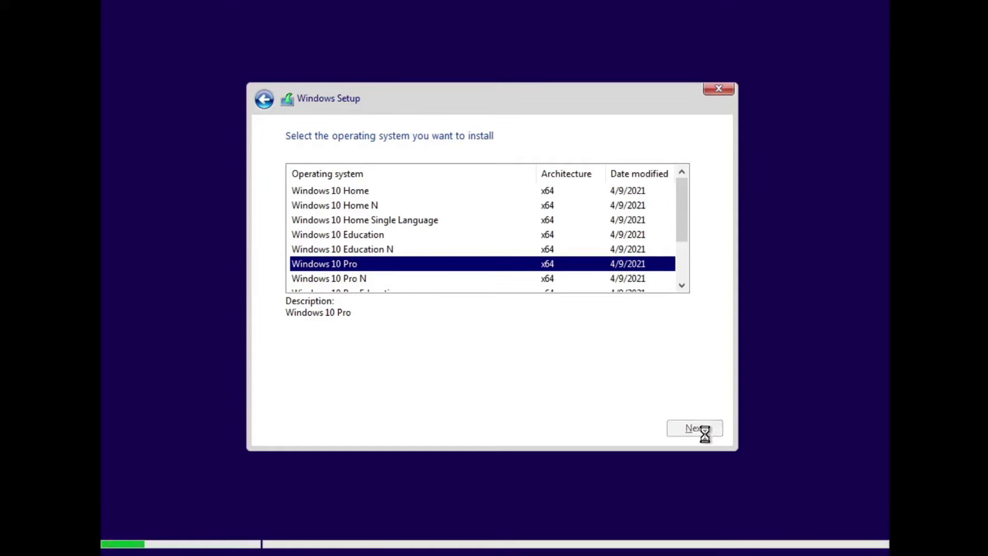
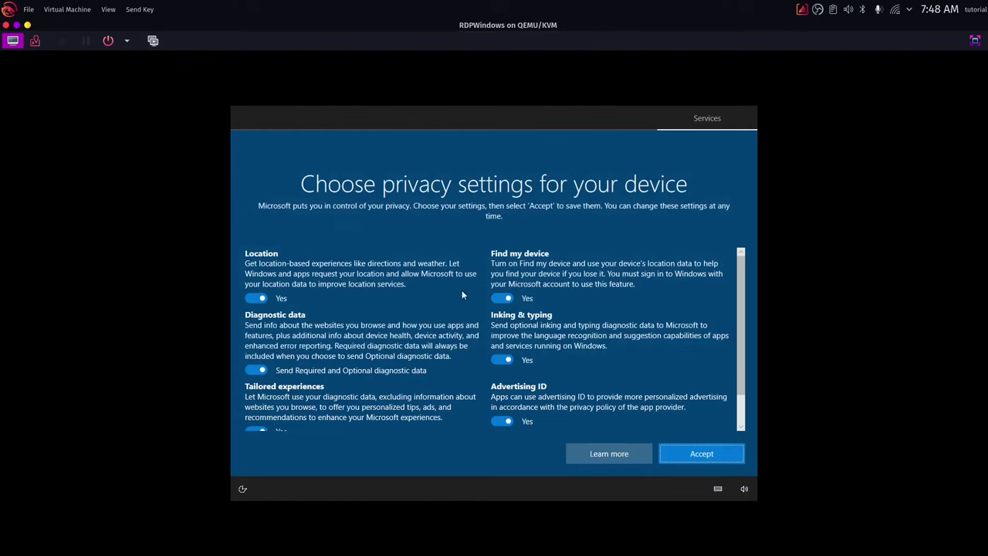
Turn off all the device privacy settings, limit diagnostic data to required only, accept them, and decline Cortana.
{"action": "left_click", "coordinate": [263, 308]}
{"action": "left_click", "coordinate": [255, 298]}
{"action": "scroll", "coordinate": [309, 347], "scroll_direction": "down", "scroll_amount": 1}
{"action": "left_click", "coordinate": [255, 344]}
{"action": "left_click", "coordinate": [255, 394]}
{"action": "left_click", "coordinate": [501, 271]}
{"action": "left_click", "coordinate": [502, 334]}
{"action": "left_click", "coordinate": [502, 394]}
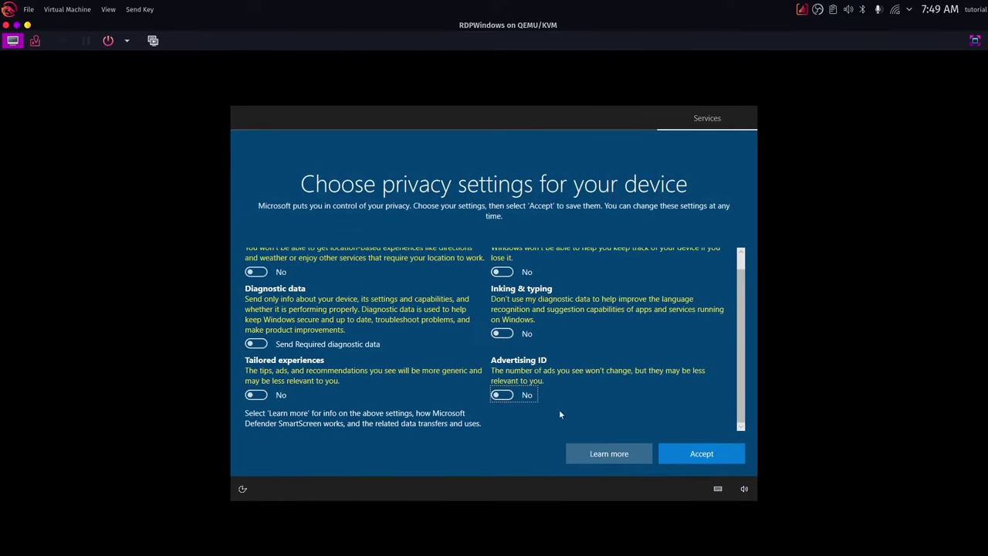
{"action": "left_click", "coordinate": [697, 452]}
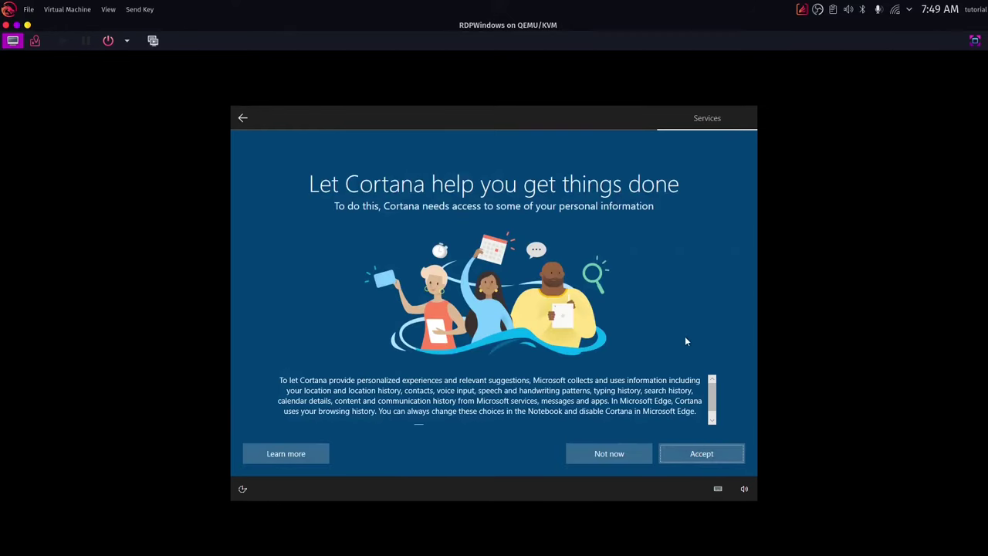
{"action": "left_click", "coordinate": [606, 456]}
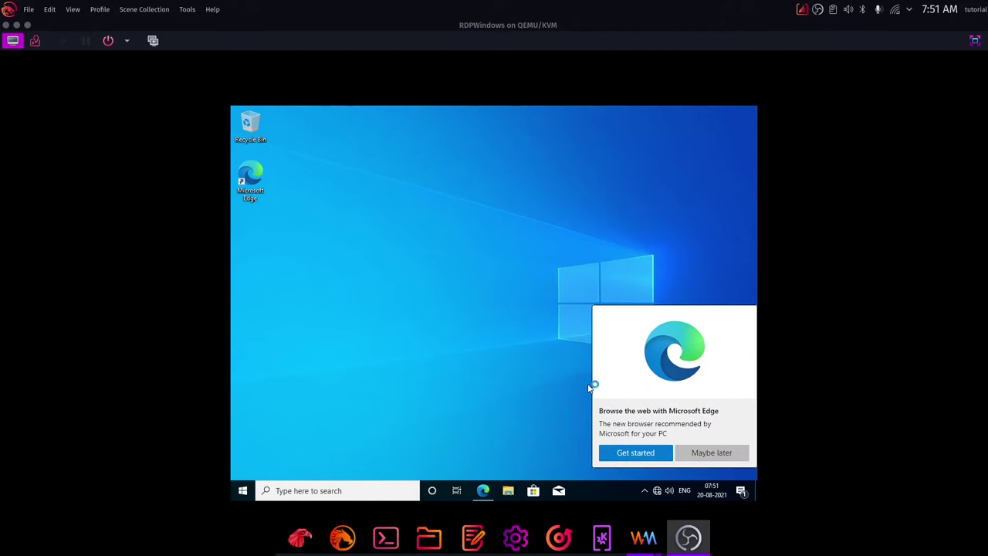
Postpone the Microsoft Edge prompt and close the Display settings window.
{"action": "left_click", "coordinate": [725, 457]}
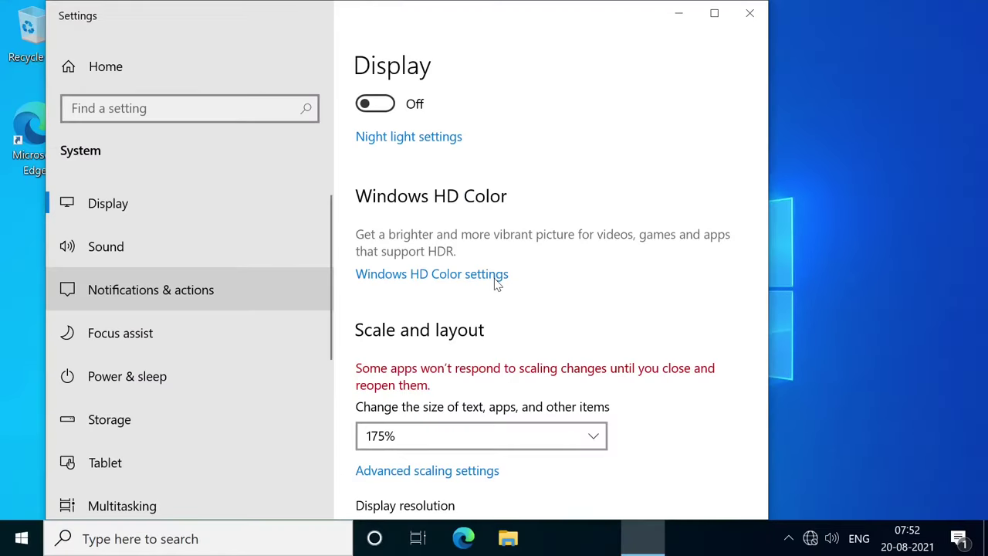
{"action": "left_click", "coordinate": [748, 14]}
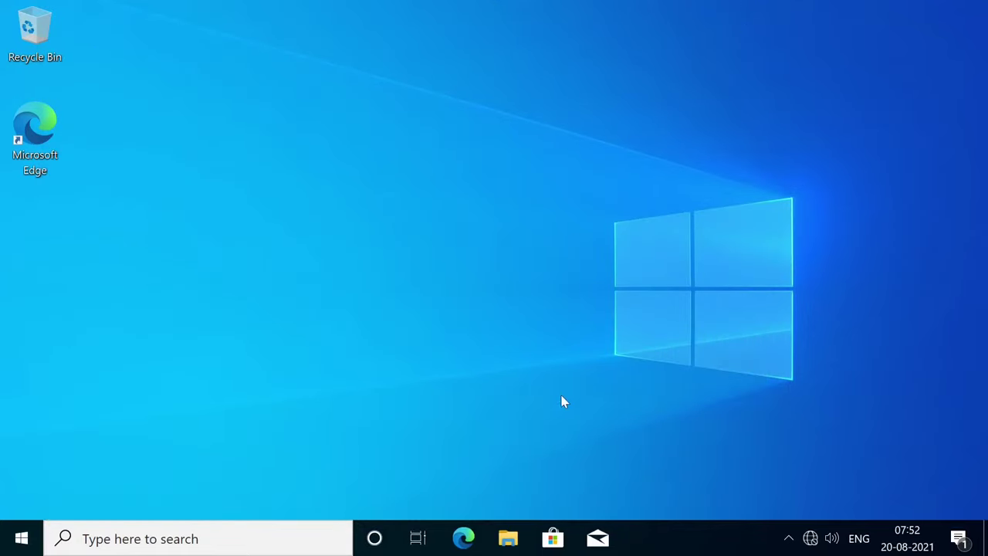
Open the virtio-win-0.1.196 CD drive (E:) from This PC and launch the virtio-win-gt-x64 installer.
{"action": "left_click", "coordinate": [509, 540]}
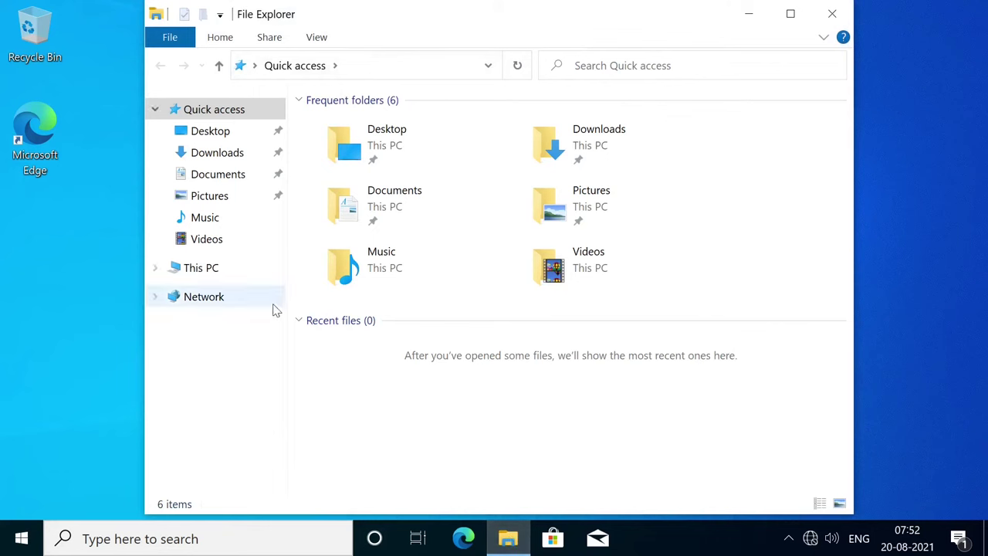
{"action": "left_click", "coordinate": [214, 274]}
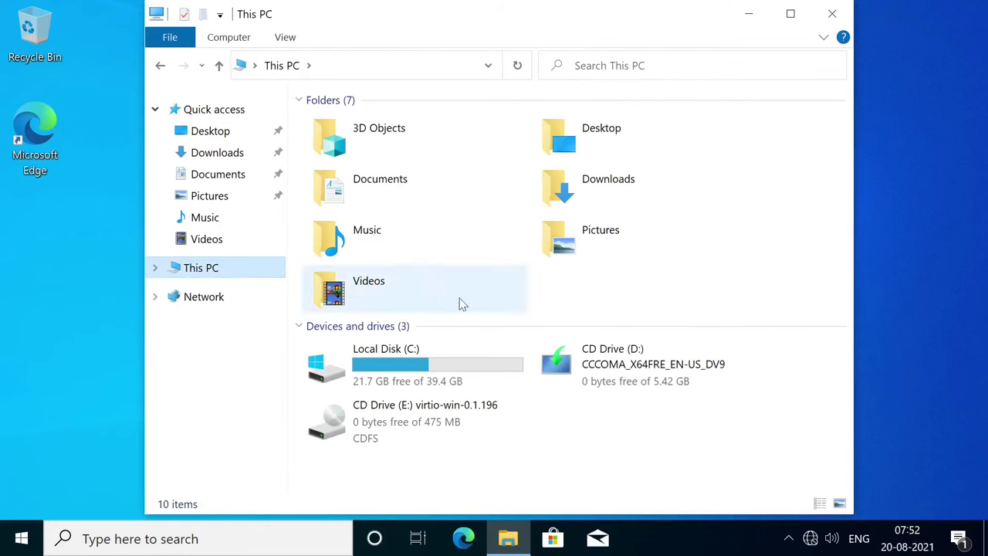
{"action": "left_click", "coordinate": [479, 418]}
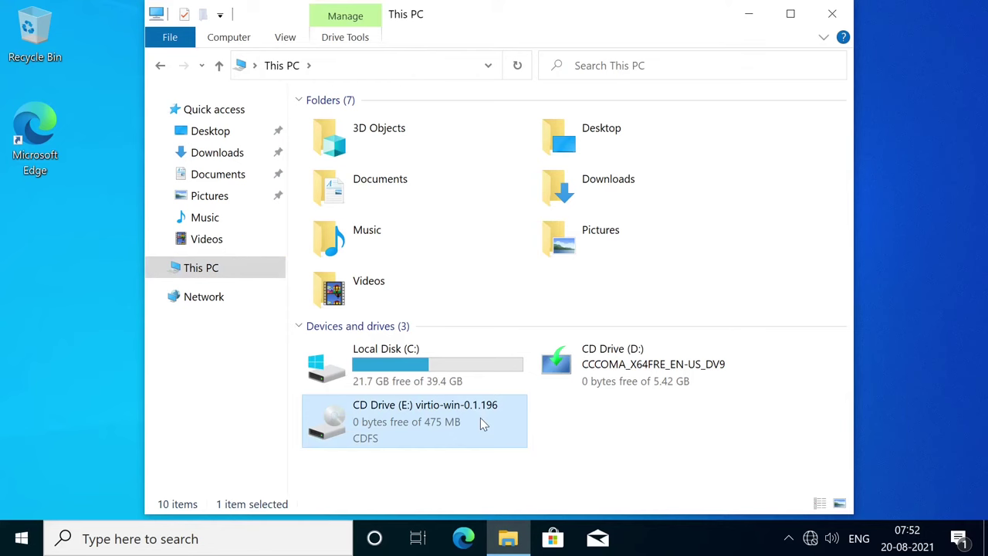
{"action": "double_click", "coordinate": [480, 417]}
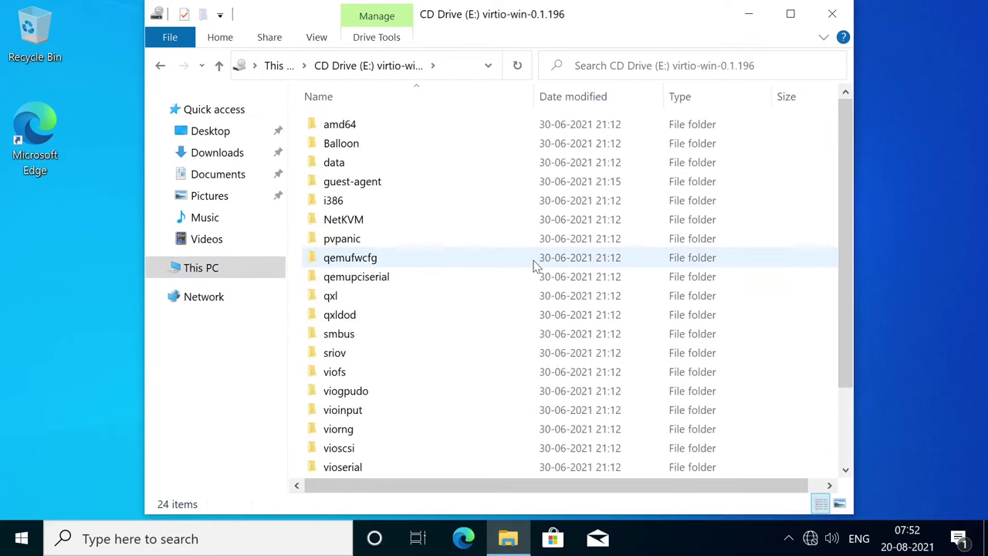
{"action": "scroll", "coordinate": [536, 264], "scroll_direction": "down", "scroll_amount": 2}
{"action": "scroll", "coordinate": [537, 265], "scroll_direction": "down", "scroll_amount": 2}
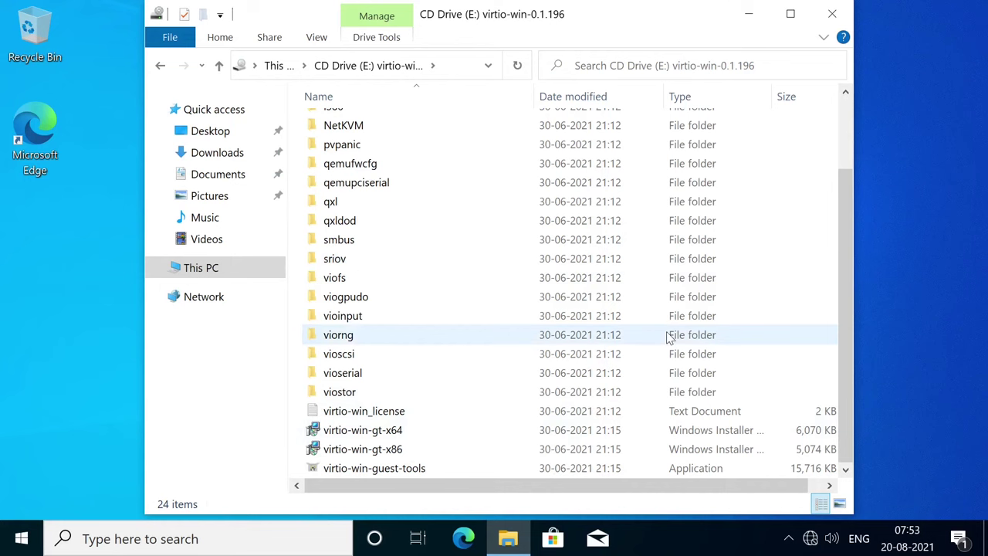
{"action": "left_click", "coordinate": [389, 435]}
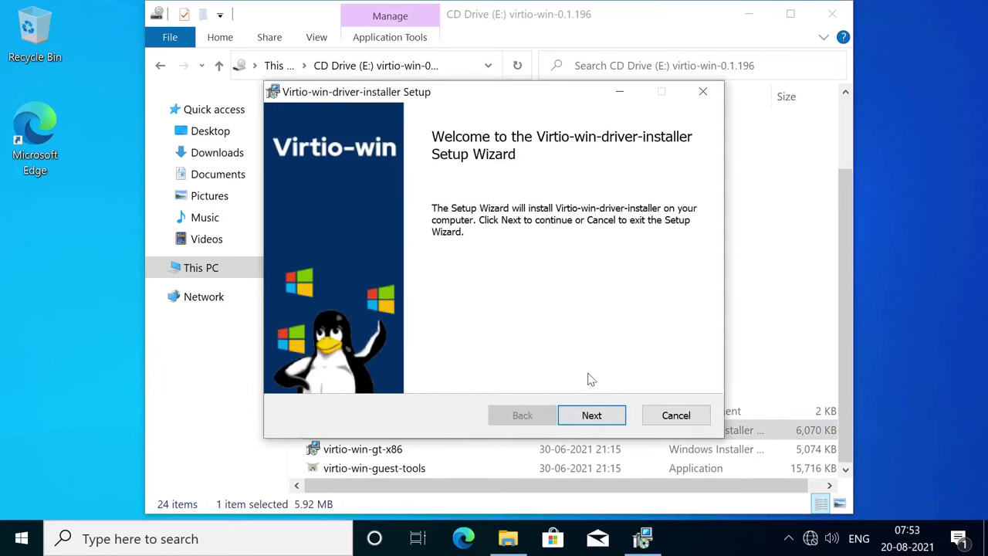
Accept the Virtio-win driver installer's license agreement and keep the default feature selection in Custom Setup.
{"action": "left_click", "coordinate": [591, 415]}
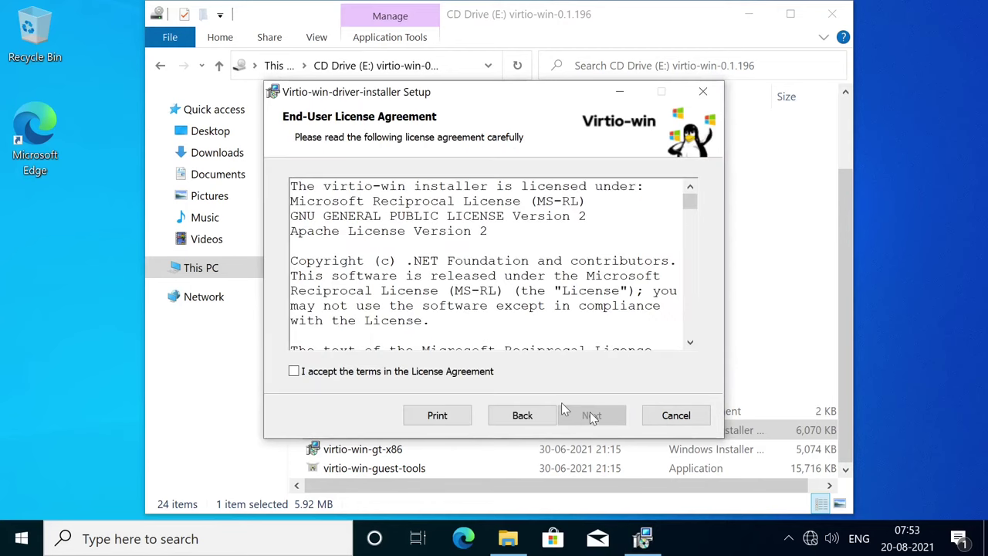
{"action": "left_click", "coordinate": [418, 372]}
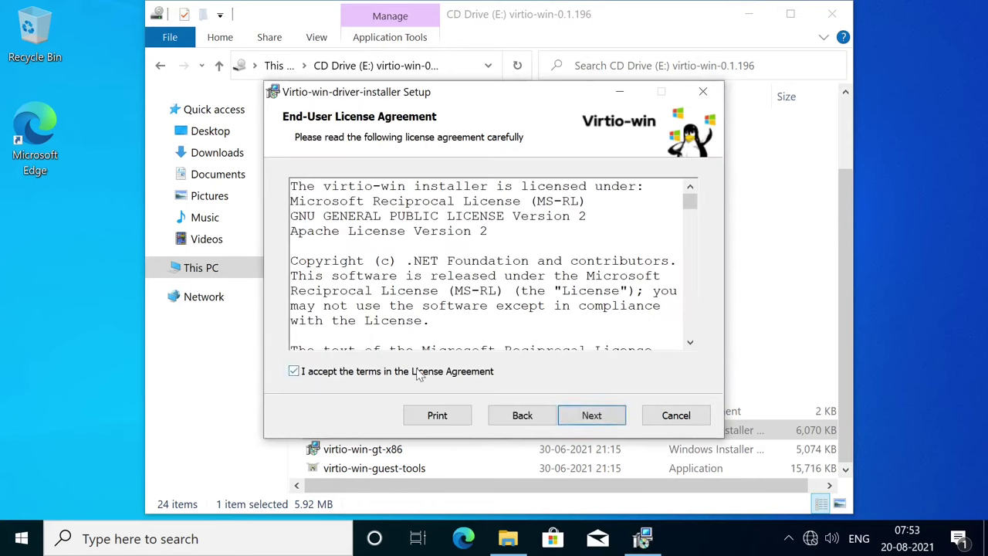
{"action": "left_click", "coordinate": [607, 414]}
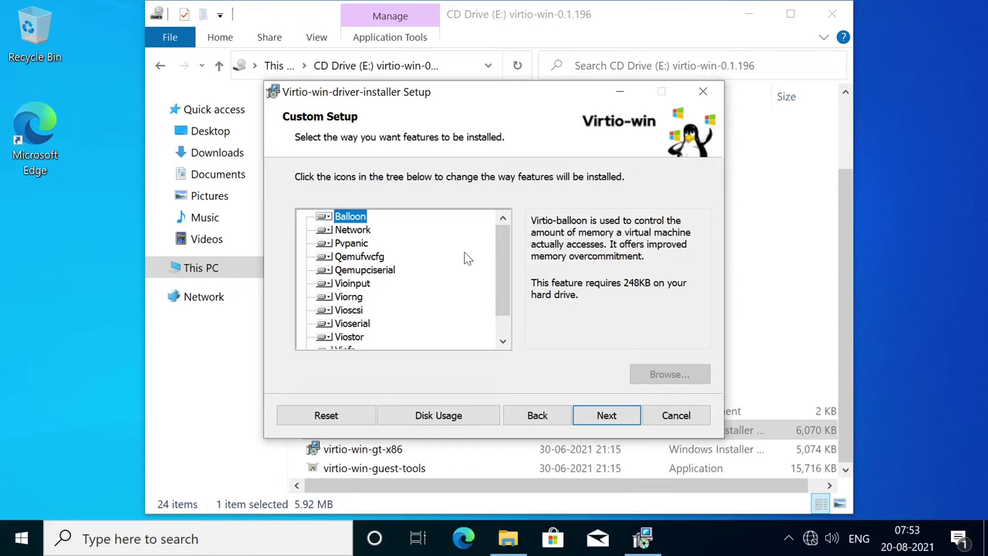
{"action": "scroll", "coordinate": [466, 258], "scroll_direction": "down", "scroll_amount": 1}
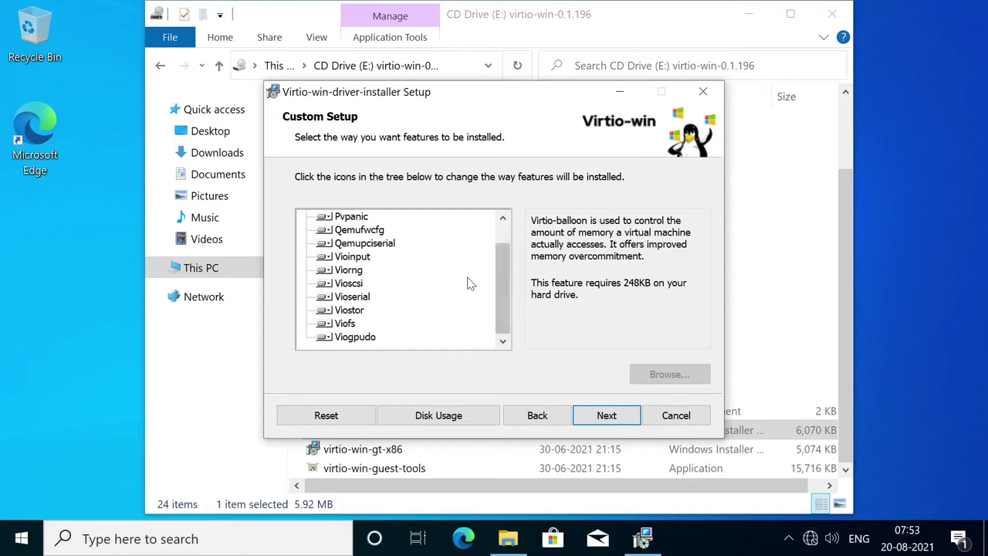
{"action": "scroll", "coordinate": [469, 281], "scroll_direction": "up", "scroll_amount": 1}
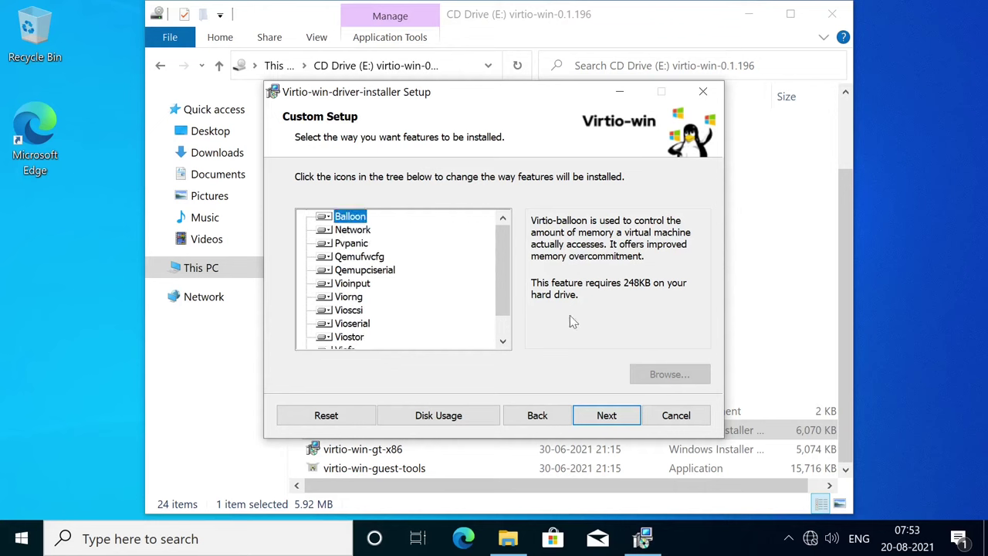
{"action": "left_click", "coordinate": [608, 415]}
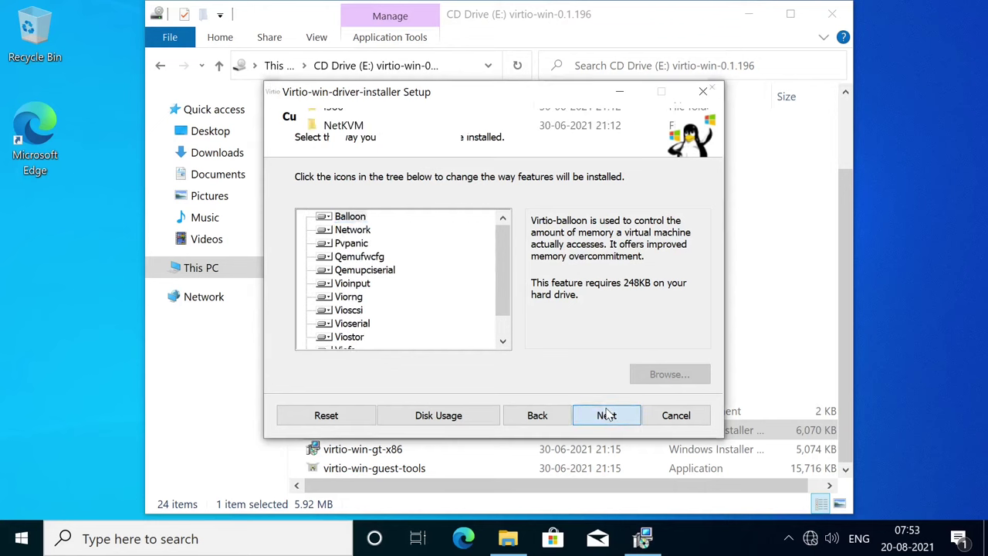
Start the Virtio-win driver installation, allow it to make changes, and approve the Red Hat, Inc. device software.
{"action": "left_click", "coordinate": [587, 415]}
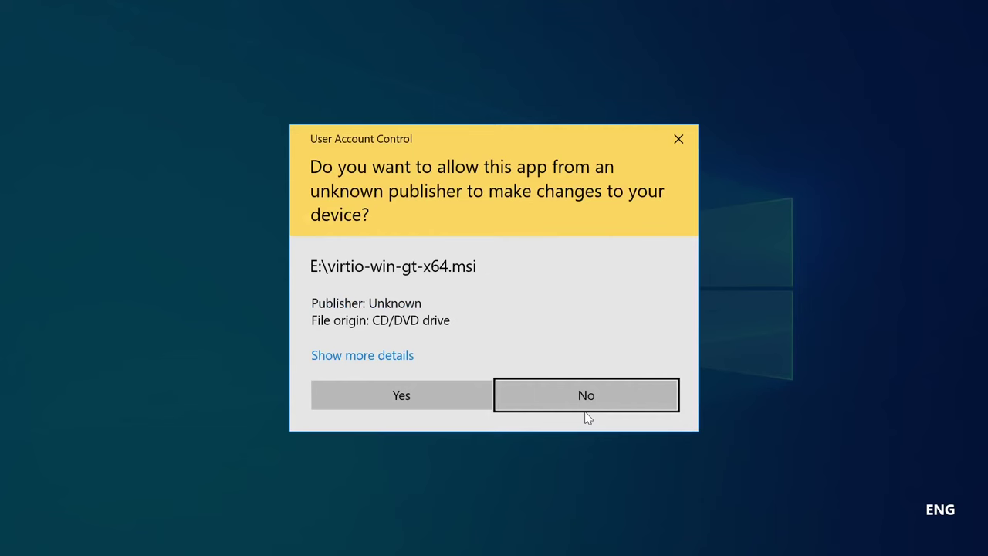
{"action": "left_click", "coordinate": [432, 410]}
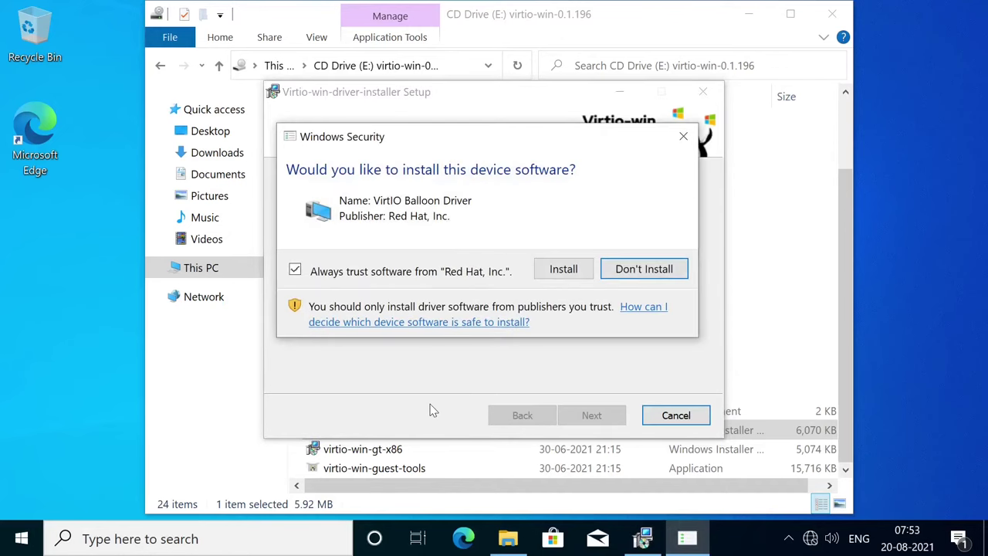
{"action": "left_click", "coordinate": [566, 269]}
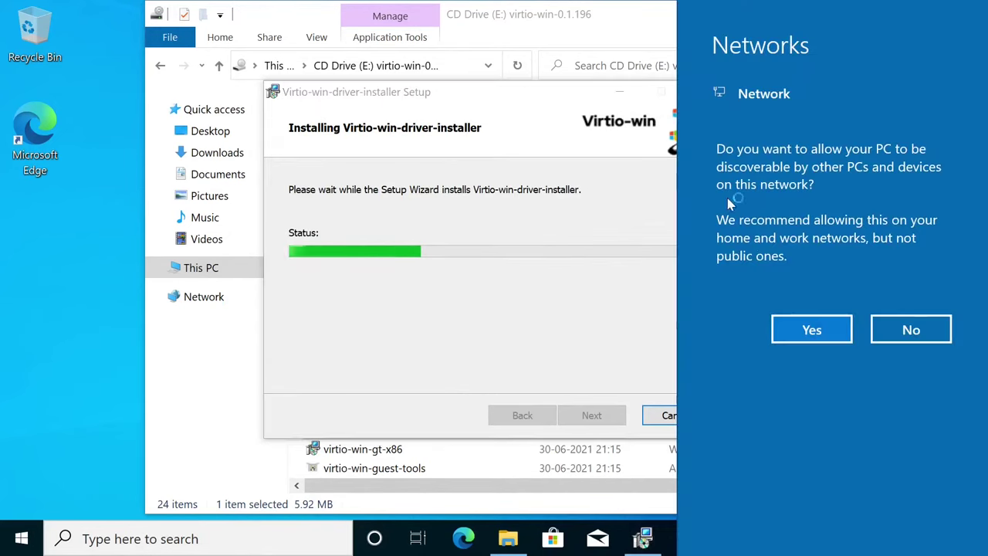
Allow the PC to be discoverable on the network, finish the Virtio-win setup wizard, and close the virtio-win drive window.
{"action": "left_click", "coordinate": [810, 329]}
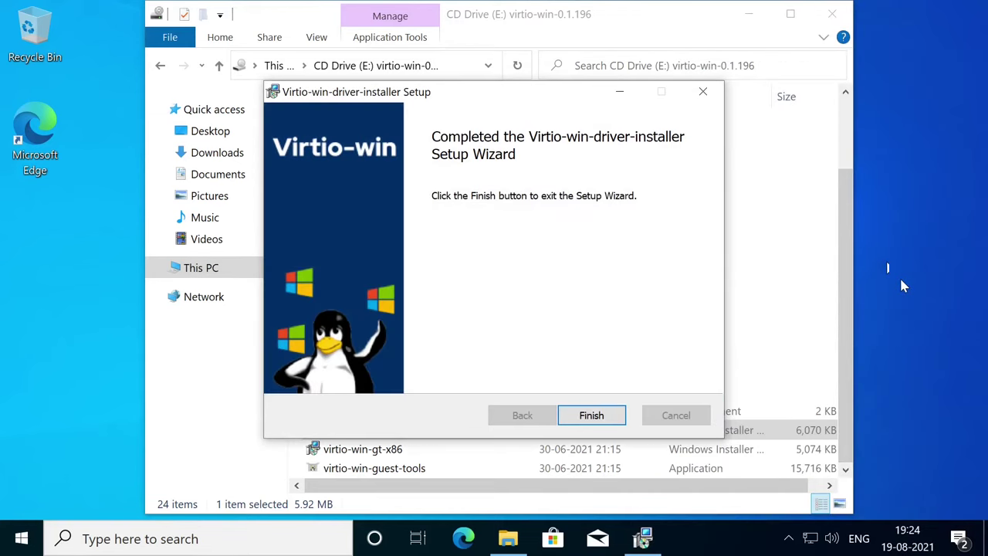
{"action": "left_click", "coordinate": [590, 414]}
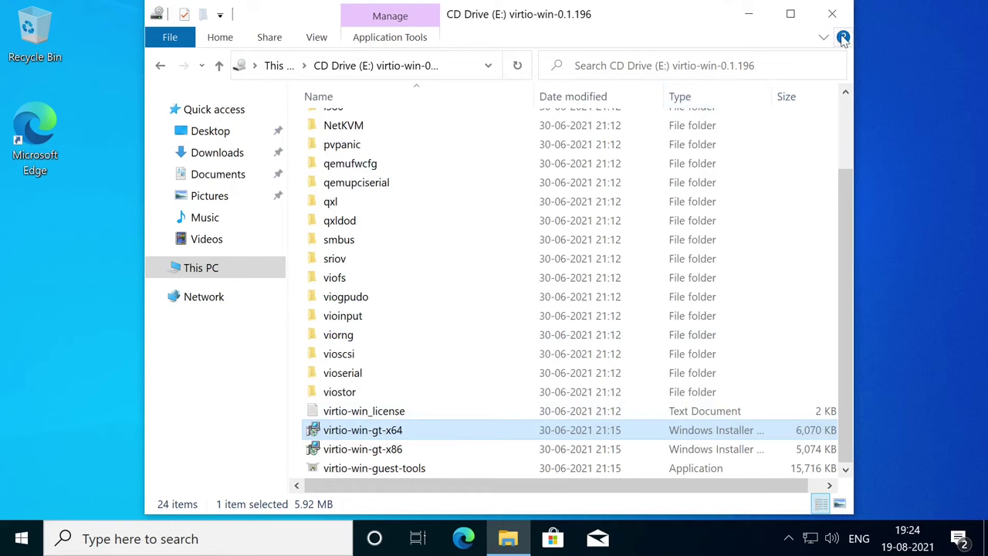
{"action": "left_click", "coordinate": [829, 16]}
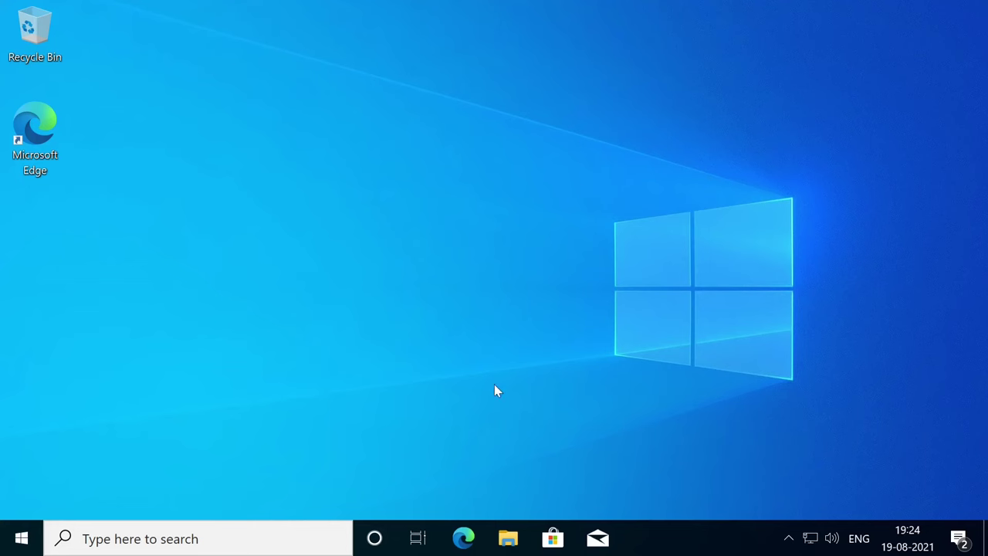
Search the web for "winapps" in Microsoft Edge and open the Fmstrat/winapps GitHub repository.
{"action": "left_click", "coordinate": [463, 537]}
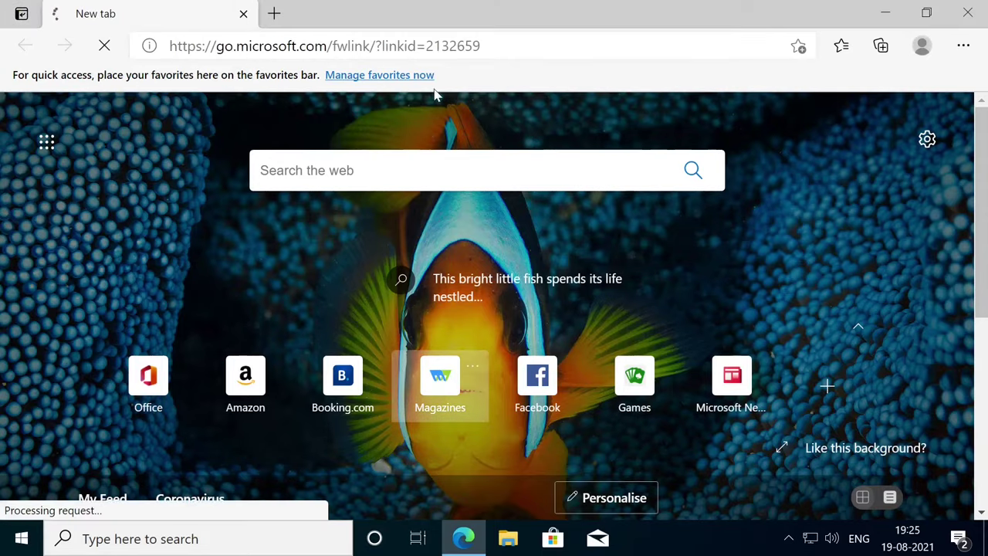
{"action": "left_click", "coordinate": [373, 45]}
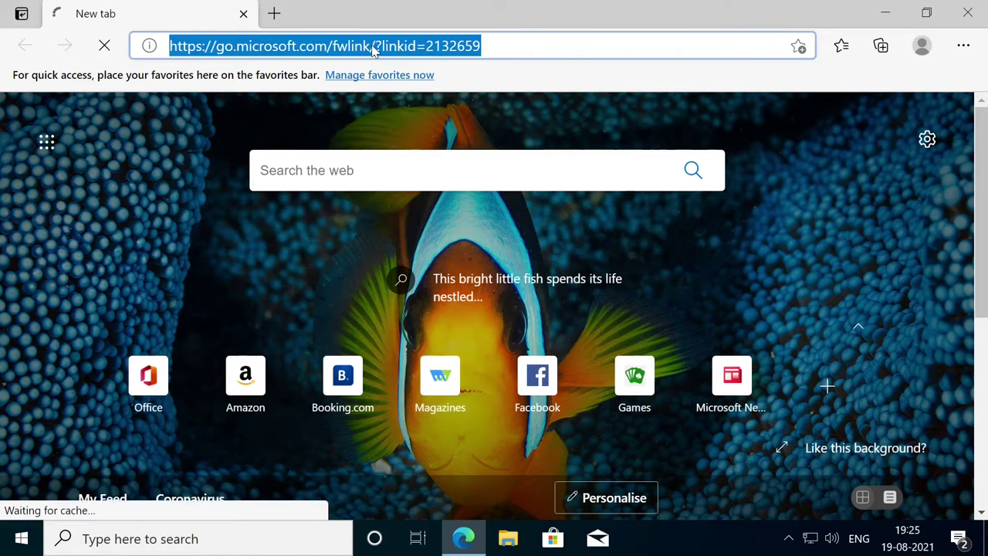
{"action": "type", "text": "winapps"}
{"action": "key", "text": "Return"}
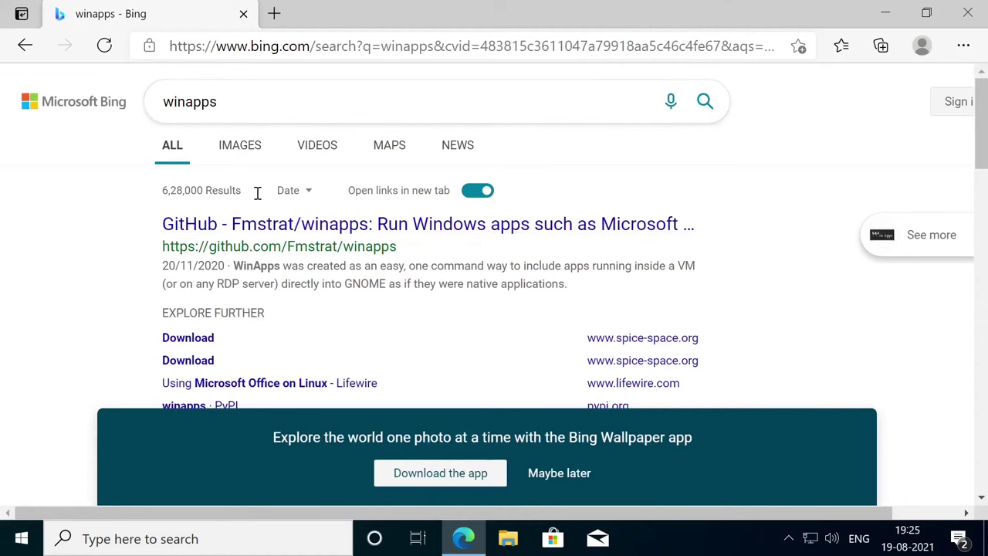
{"action": "left_click", "coordinate": [316, 229]}
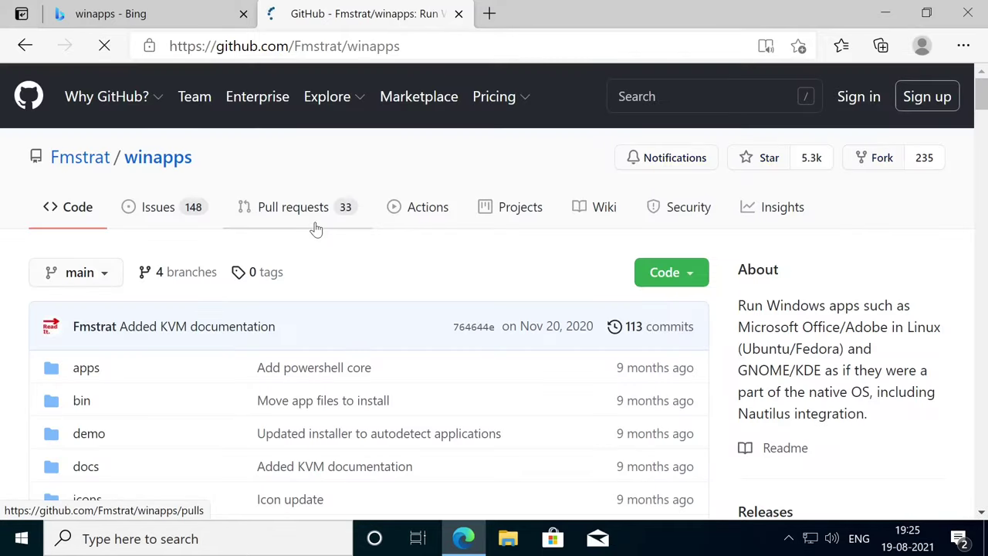
Open the RDPApps.reg file in the repository's install folder.
{"action": "scroll", "coordinate": [368, 216], "scroll_direction": "down", "scroll_amount": 5}
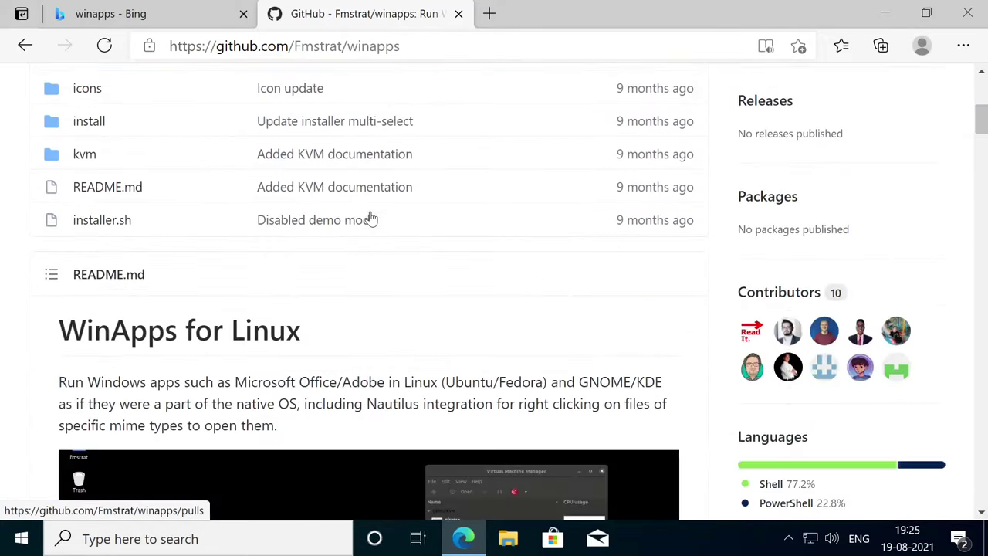
{"action": "scroll", "coordinate": [371, 219], "scroll_direction": "up", "scroll_amount": 1}
{"action": "scroll", "coordinate": [371, 218], "scroll_direction": "up", "scroll_amount": 4}
{"action": "scroll", "coordinate": [370, 216], "scroll_direction": "down", "scroll_amount": 1}
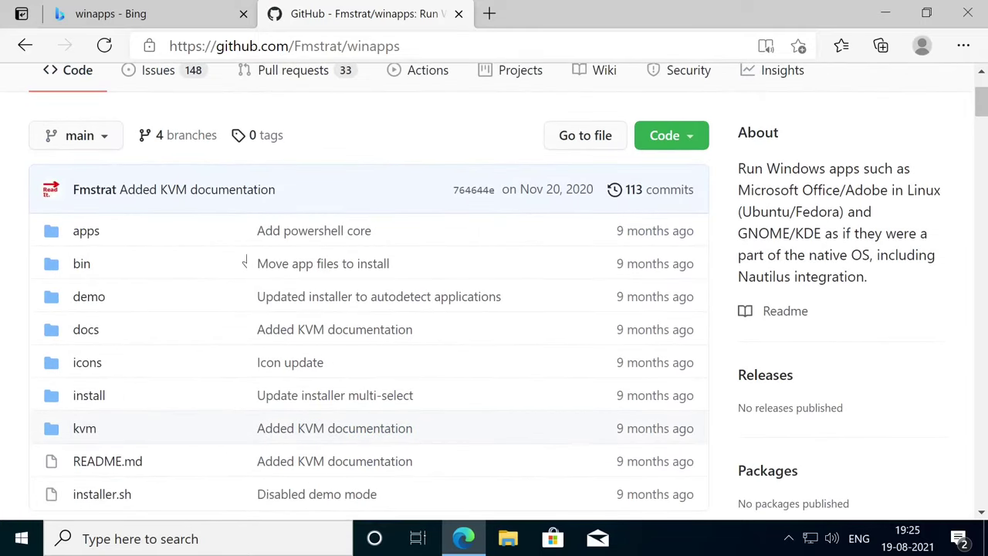
{"action": "left_click", "coordinate": [90, 398]}
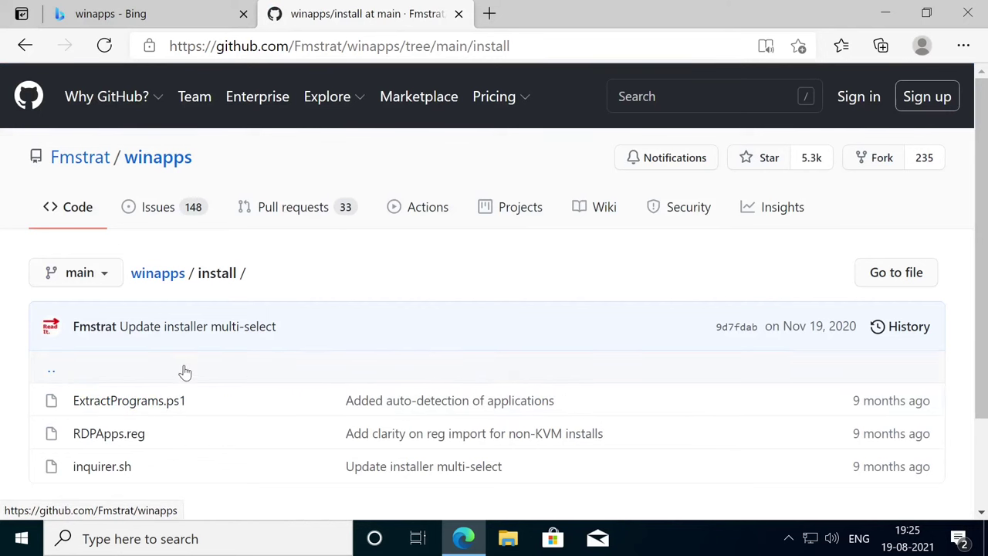
{"action": "left_click", "coordinate": [116, 435]}
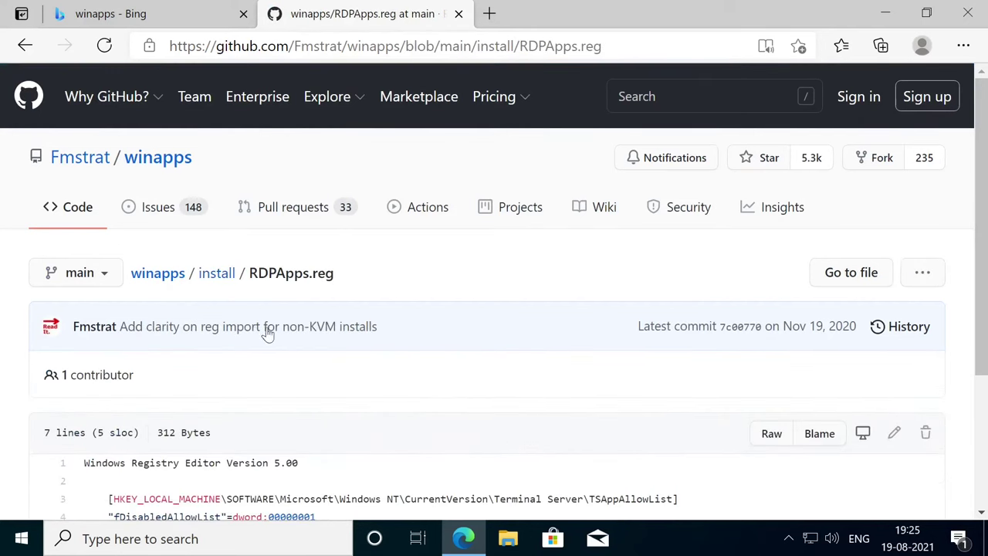
Show RDPApps.reg as raw text and copy its entire contents.
{"action": "scroll", "coordinate": [281, 362], "scroll_direction": "down", "scroll_amount": 2}
{"action": "right_click", "coordinate": [694, 327]}
{"action": "left_click", "coordinate": [710, 327]}
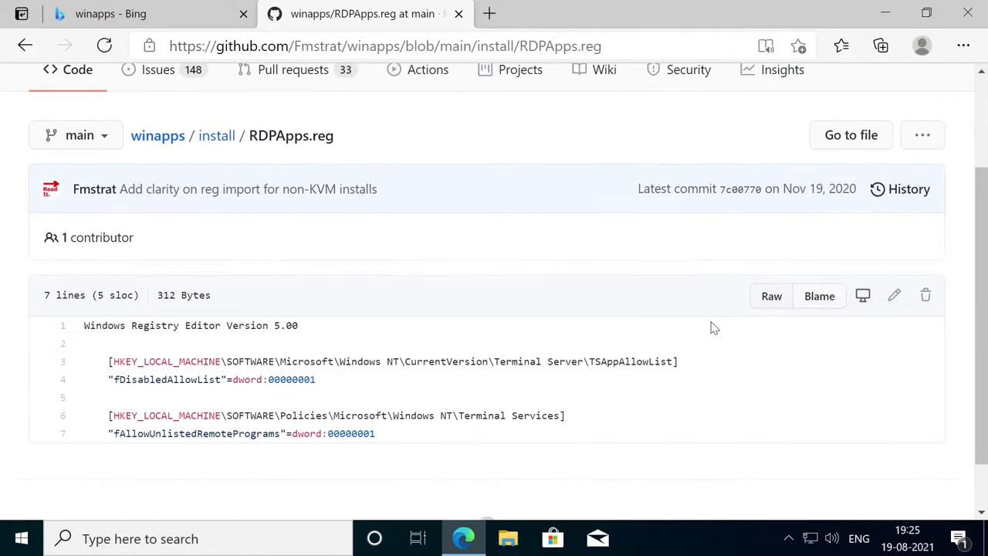
{"action": "left_click", "coordinate": [770, 297]}
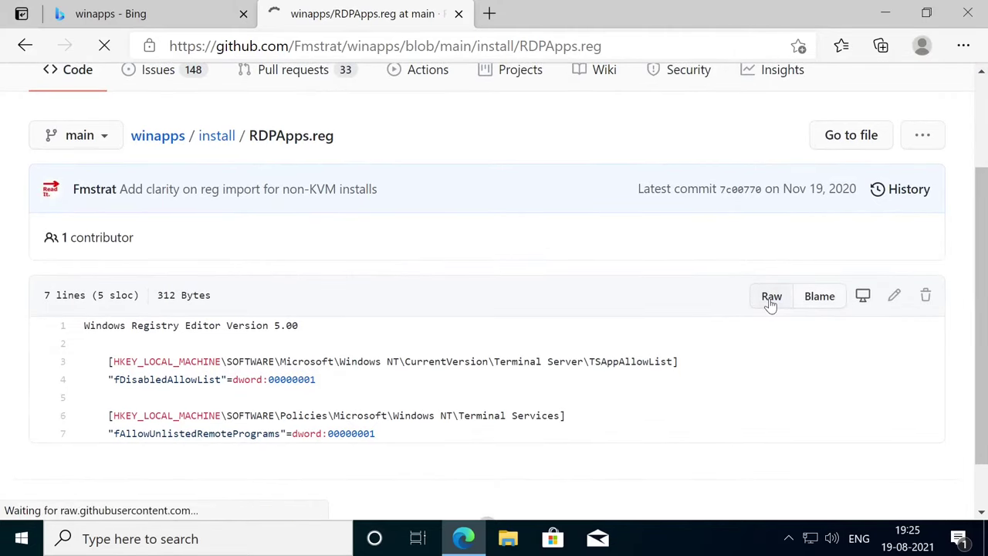
{"action": "key", "text": "ctrl+a"}
{"action": "key", "text": "ctrl+c"}
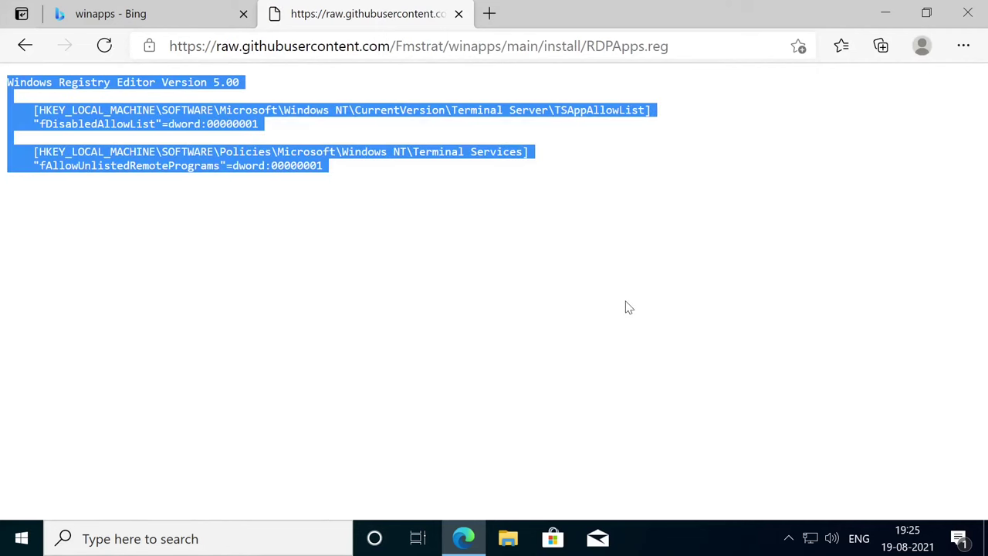
Open Notepad and paste the copied registry text into the blank document.
{"action": "left_click", "coordinate": [284, 540]}
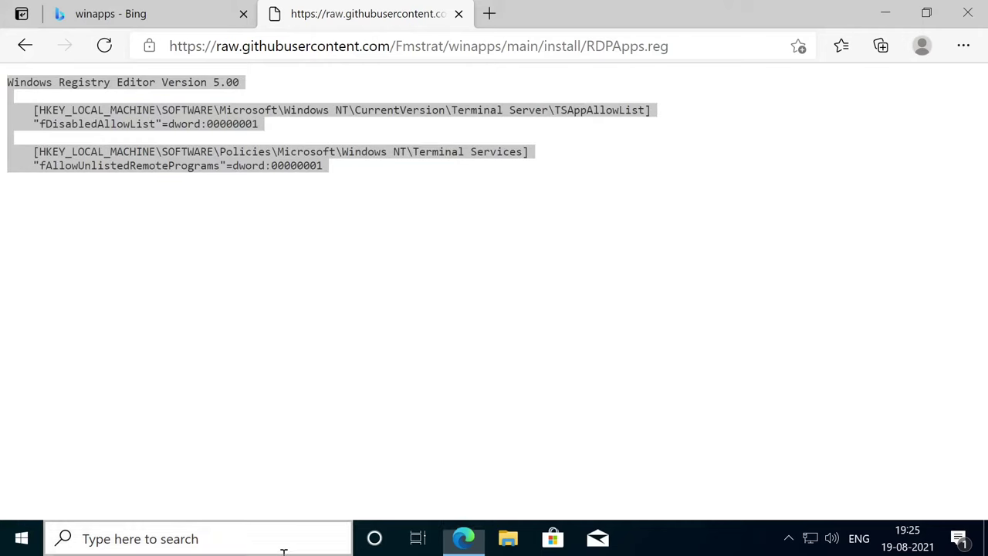
{"action": "type", "text": "n"}
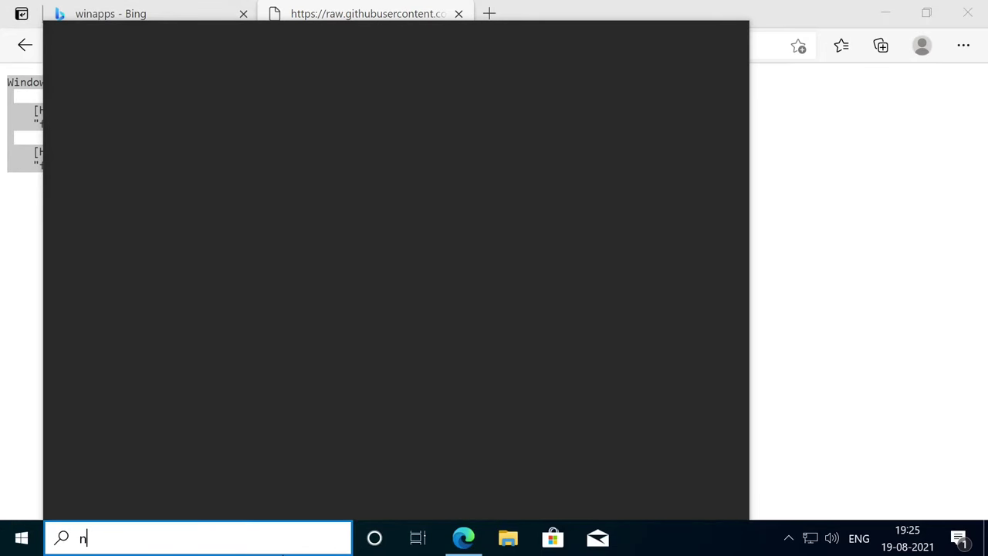
{"action": "type", "text": "ote"}
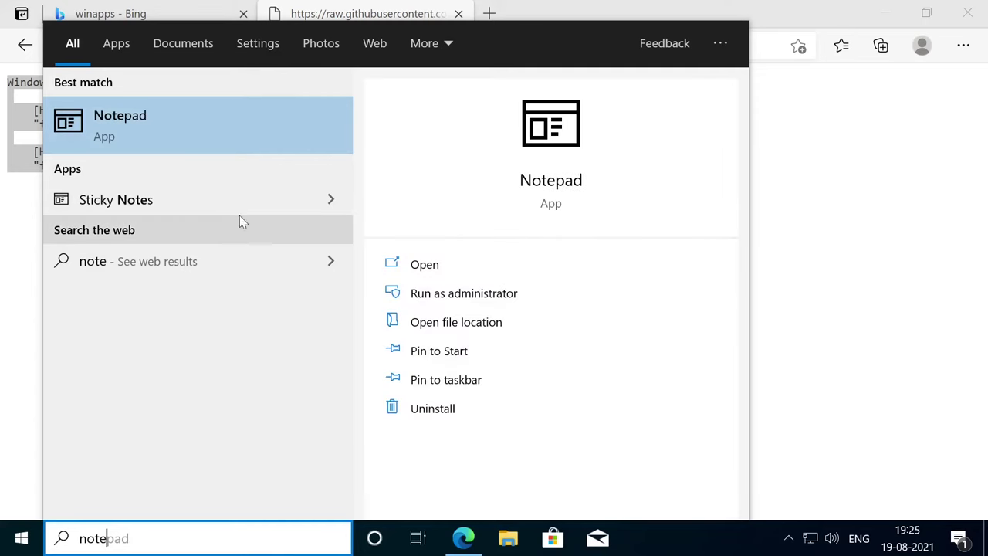
{"action": "left_click", "coordinate": [175, 145]}
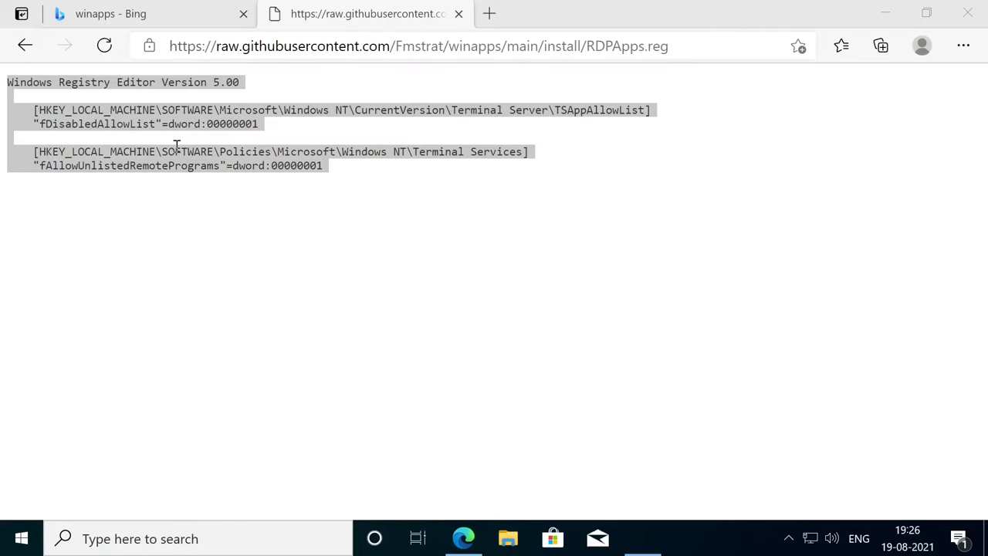
{"action": "key", "text": "ctrl+v"}
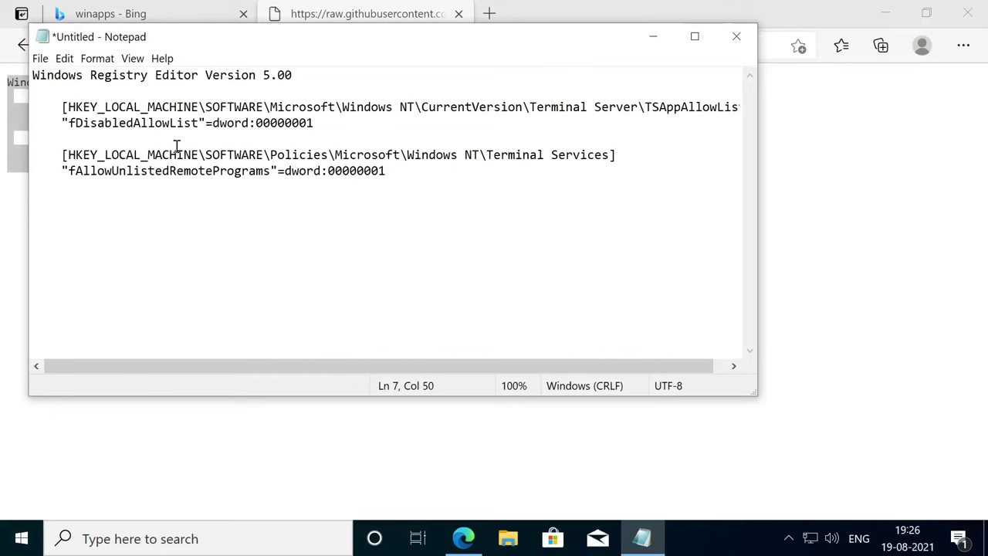
Save the Notepad document to the Desktop as install.reg.
{"action": "left_click", "coordinate": [41, 57]}
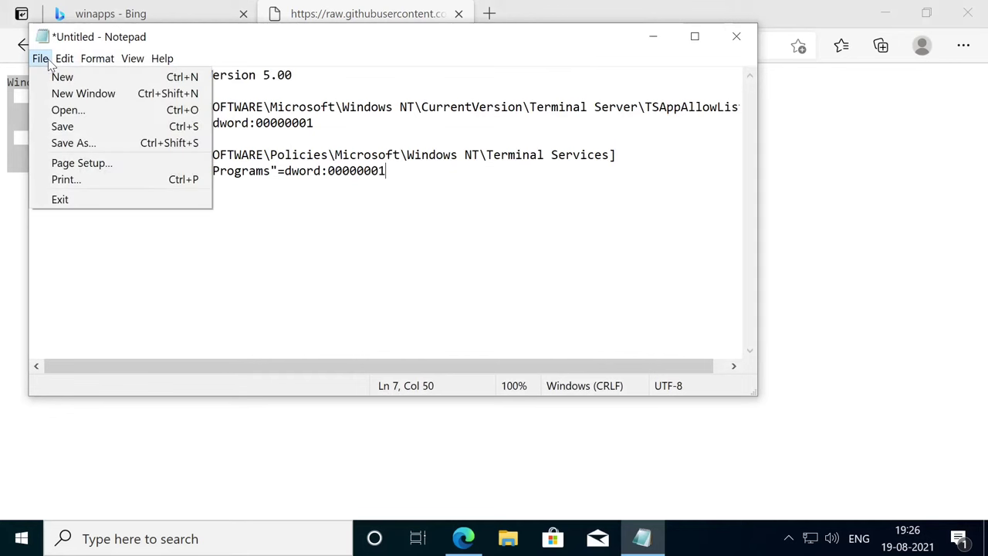
{"action": "mouse_move", "coordinate": [35, 57]}
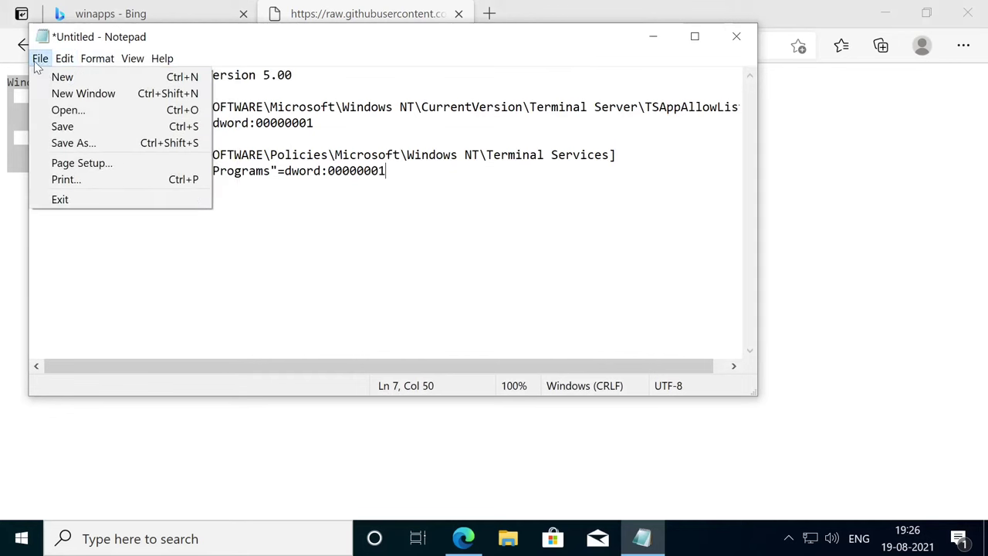
{"action": "left_click", "coordinate": [63, 127]}
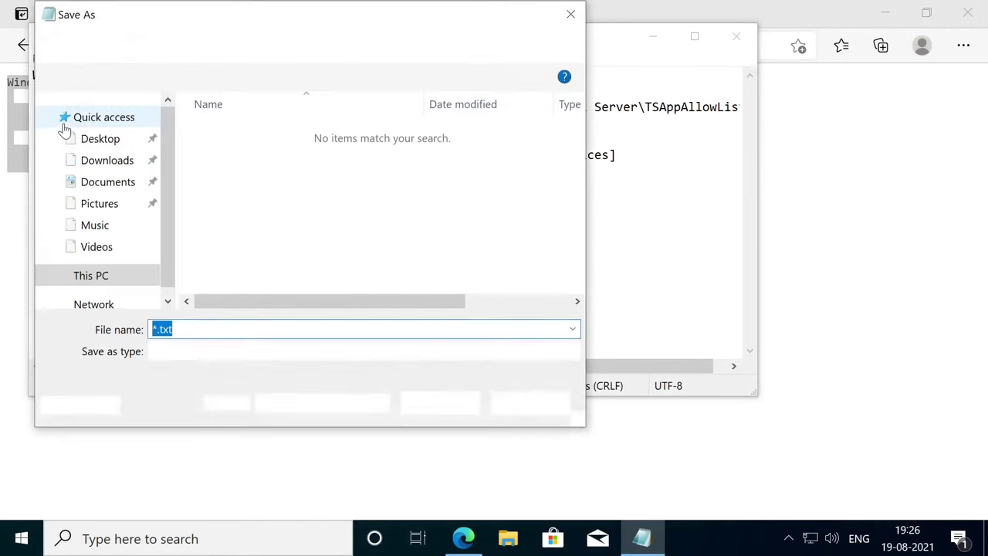
{"action": "left_click", "coordinate": [106, 147]}
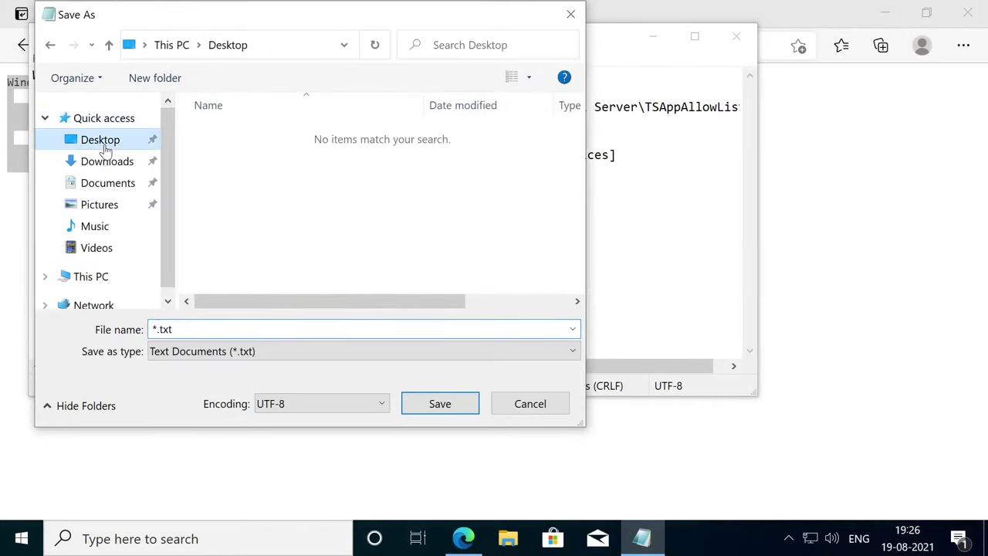
{"action": "left_click", "coordinate": [201, 327]}
{"action": "type", "text": "n"}
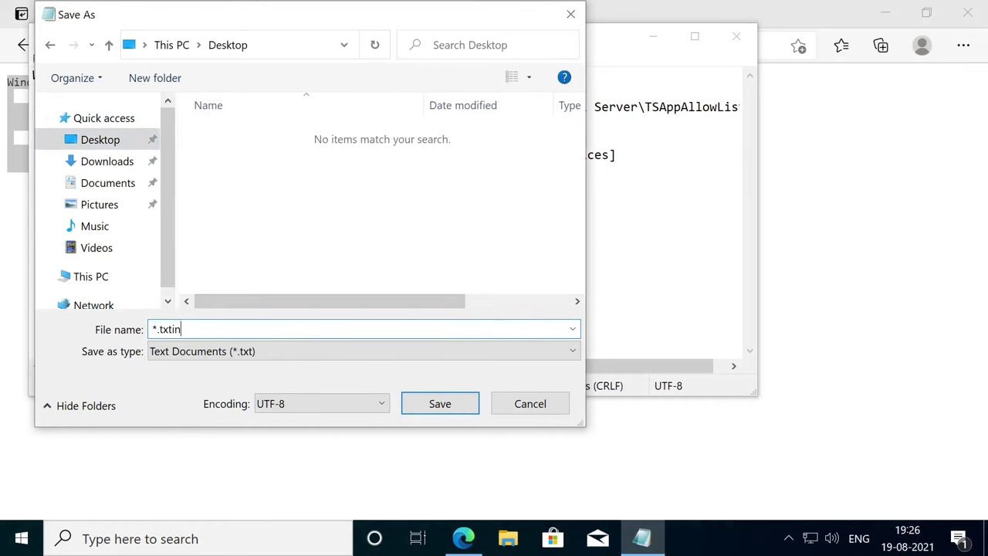
{"action": "key", "text": "ctrl+a"}
{"action": "key", "text": "BackSpace"}
{"action": "type", "text": "install.reg"}
{"action": "left_click", "coordinate": [439, 403]}
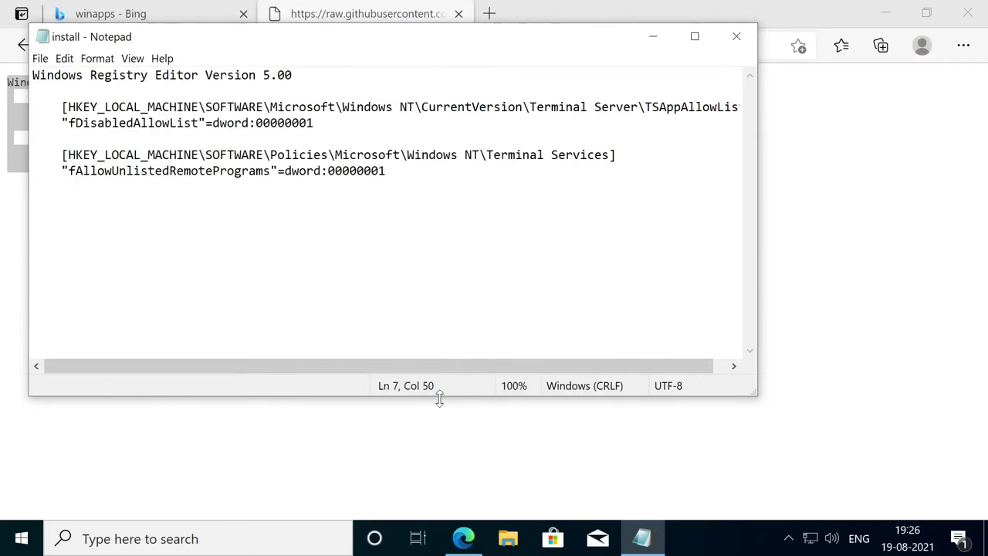
Merge the install.reg file from the Desktop folder into the registry, allowing Registry Editor to make changes and confirming the addition.
{"action": "left_click", "coordinate": [507, 536]}
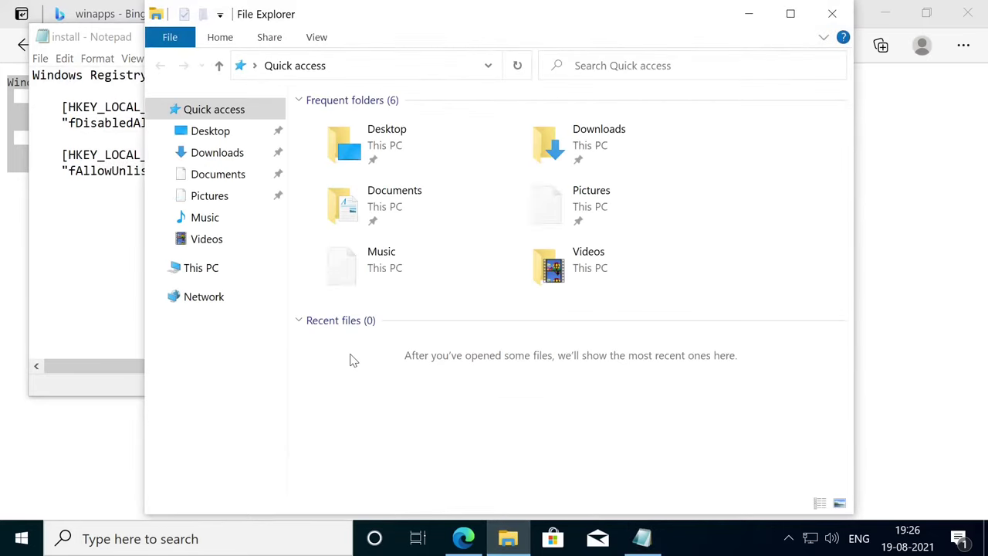
{"action": "left_click", "coordinate": [222, 137]}
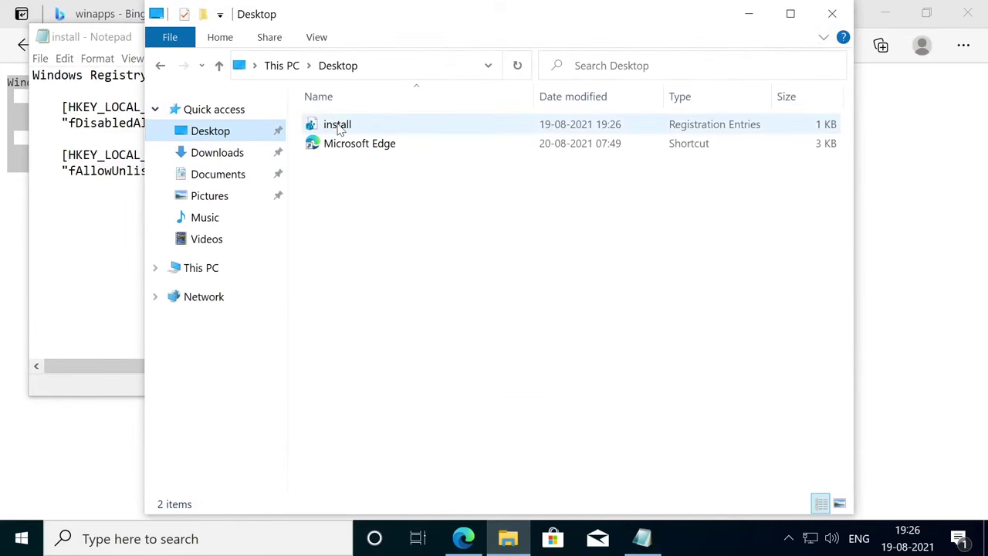
{"action": "left_click", "coordinate": [389, 128]}
{"action": "right_click", "coordinate": [390, 128]}
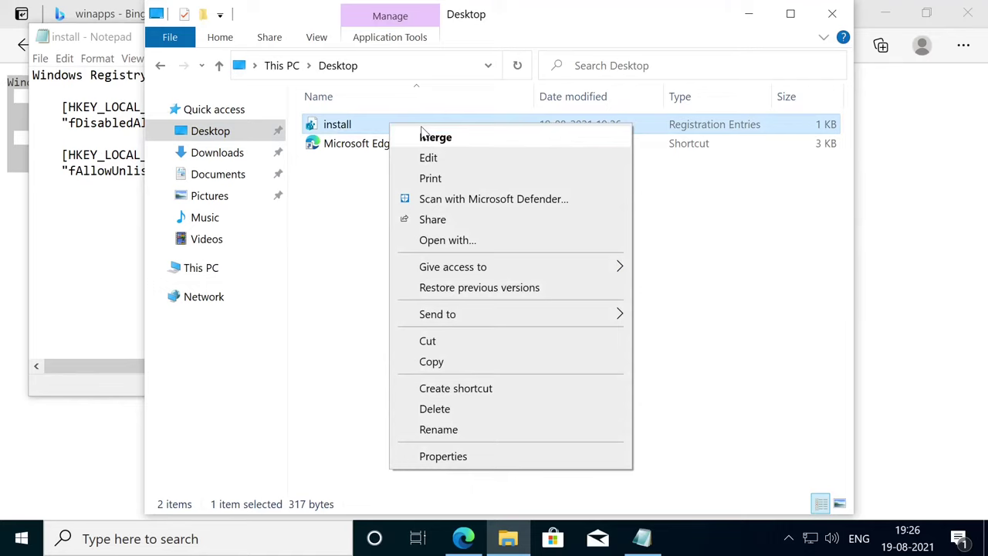
{"action": "left_click", "coordinate": [425, 136]}
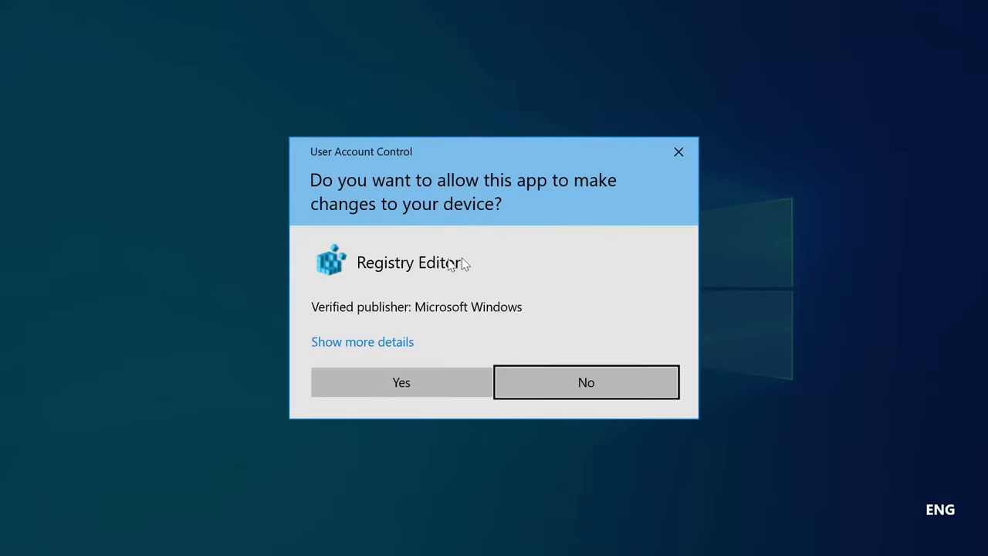
{"action": "left_click", "coordinate": [388, 371]}
{"action": "left_click", "coordinate": [378, 369]}
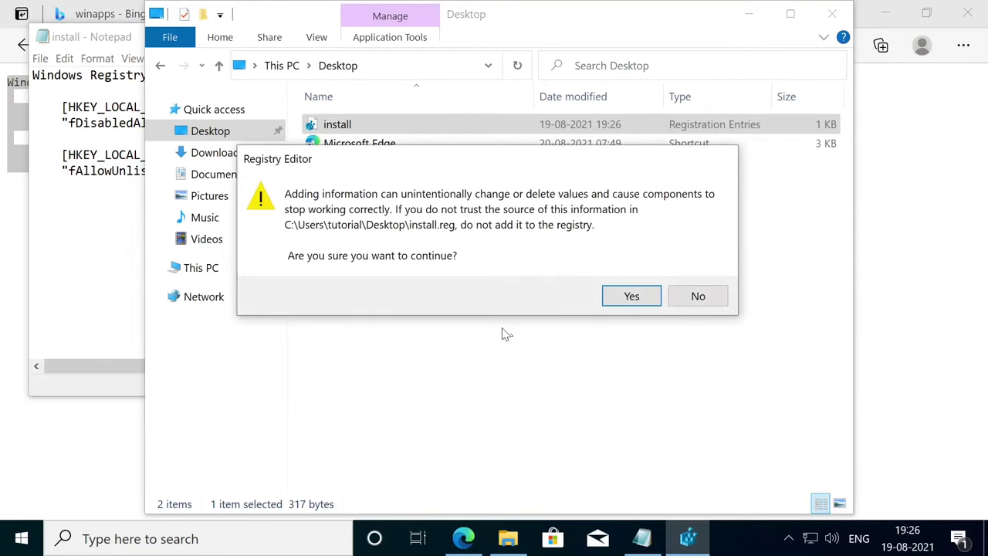
{"action": "left_click", "coordinate": [626, 296]}
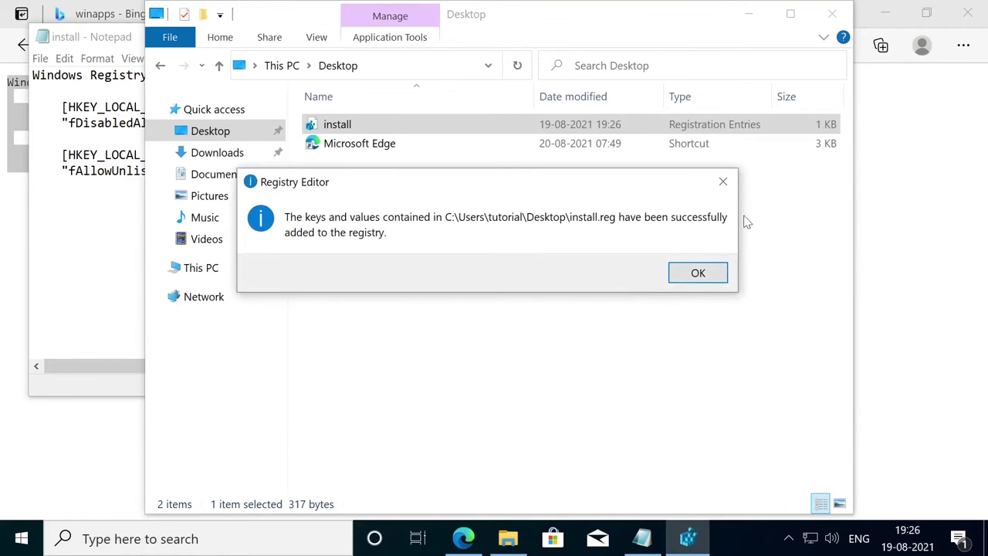
{"action": "left_click", "coordinate": [701, 274]}
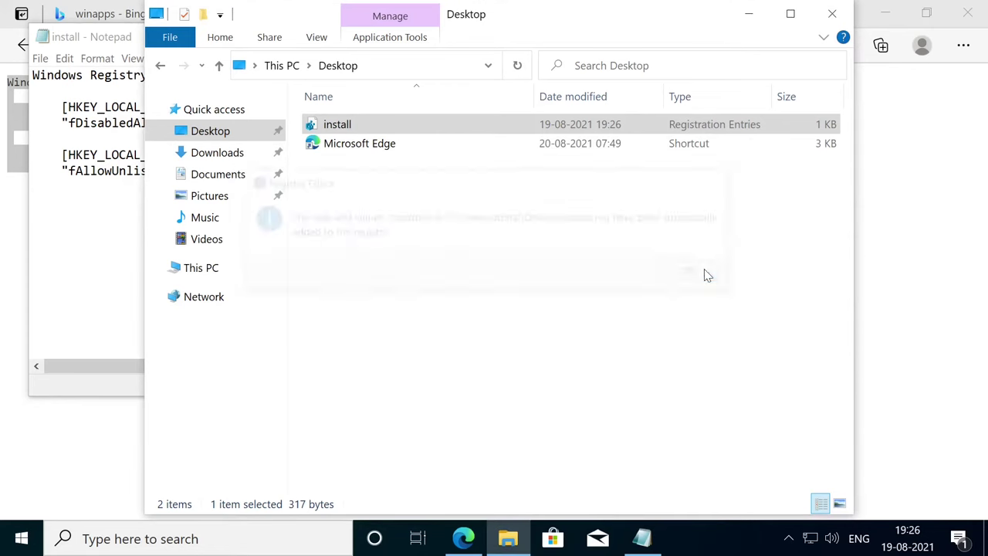
Close the File Explorer, Notepad and Microsoft Edge windows.
{"action": "left_click", "coordinate": [832, 13]}
{"action": "left_click", "coordinate": [736, 36]}
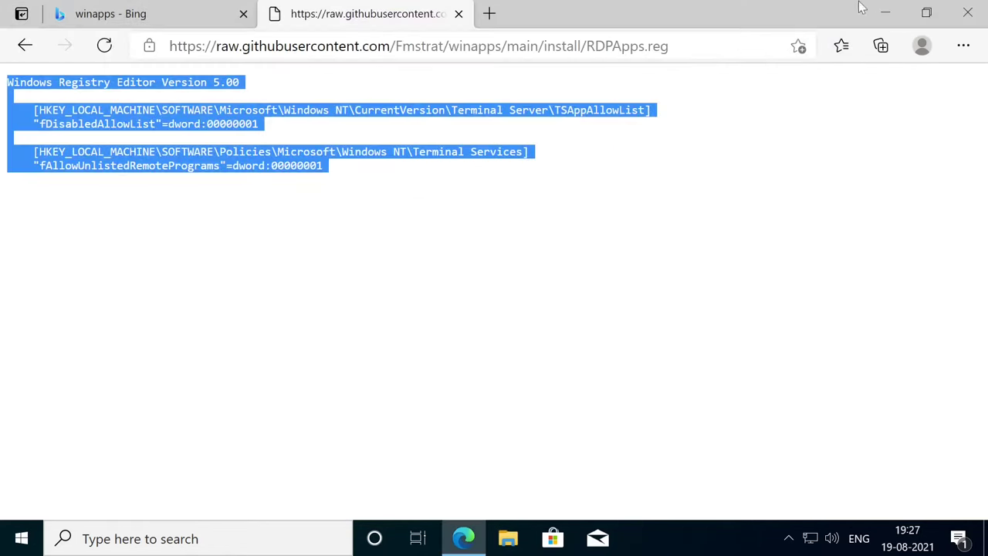
{"action": "left_click", "coordinate": [980, 7]}
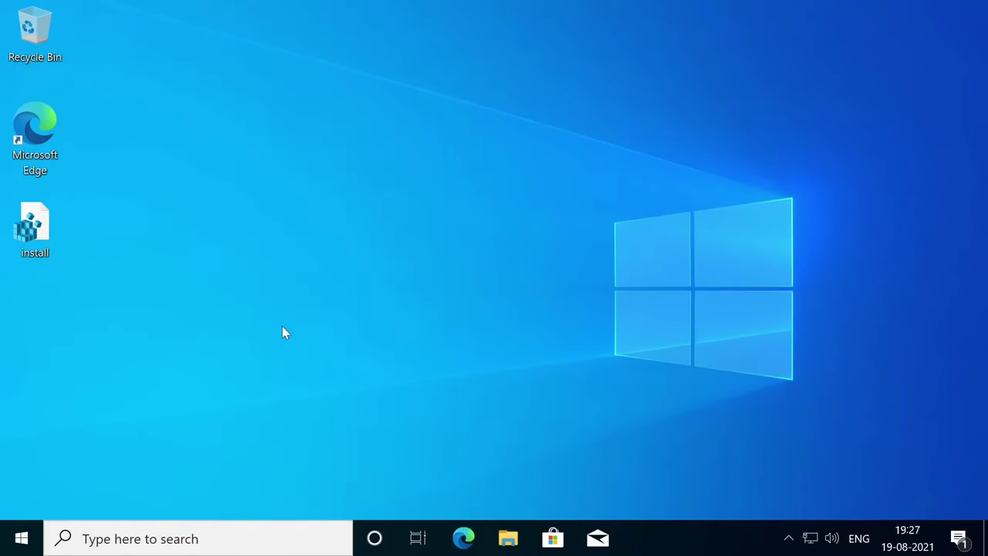
Open Windows Settings, search for "about" and open the About your PC page.
{"action": "left_click", "coordinate": [31, 533]}
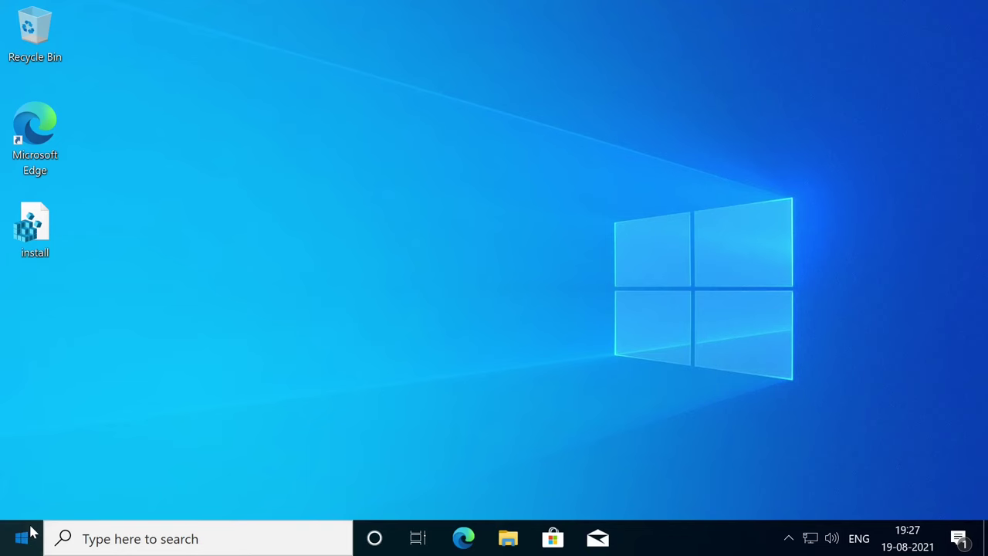
{"action": "mouse_move", "coordinate": [24, 465]}
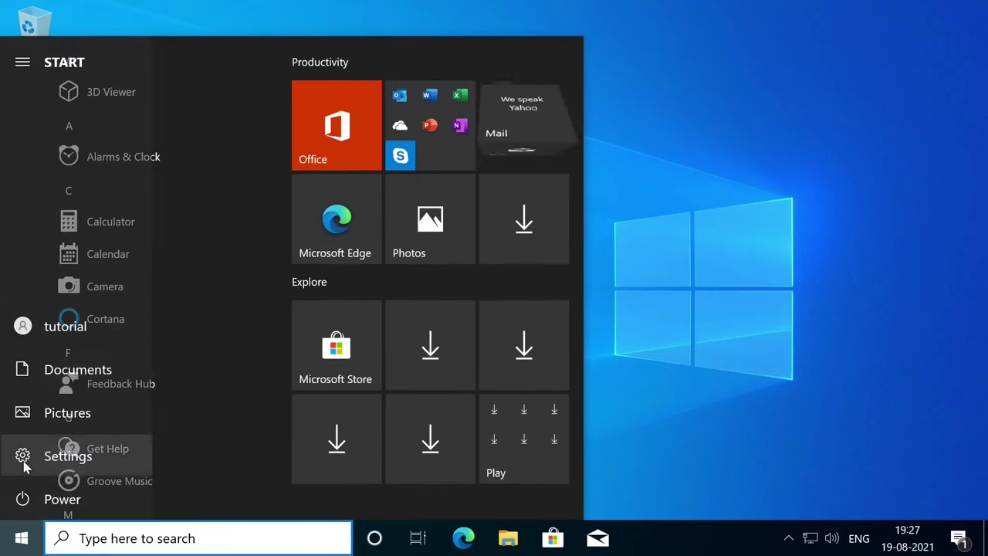
{"action": "left_click", "coordinate": [24, 465]}
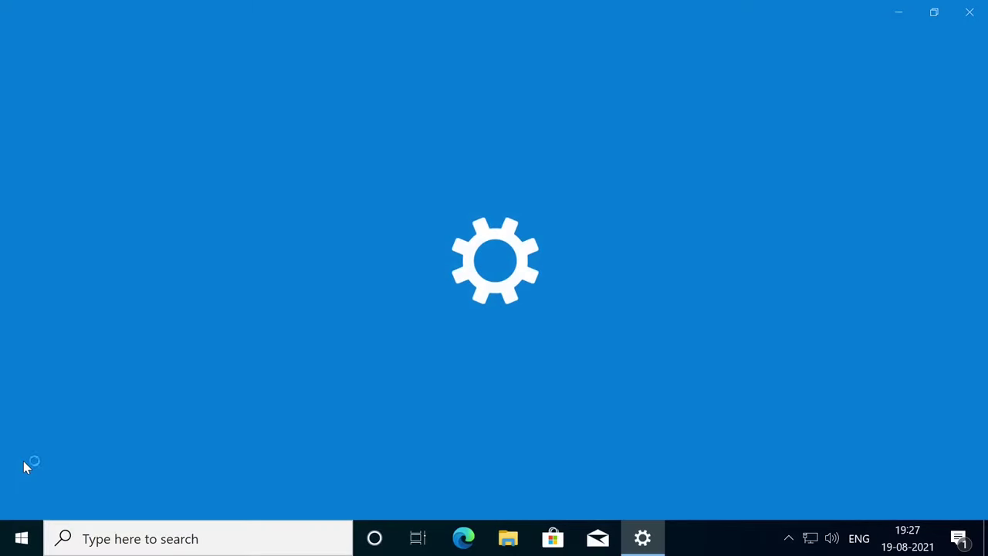
{"action": "scroll", "coordinate": [226, 328], "scroll_direction": "down", "scroll_amount": 3}
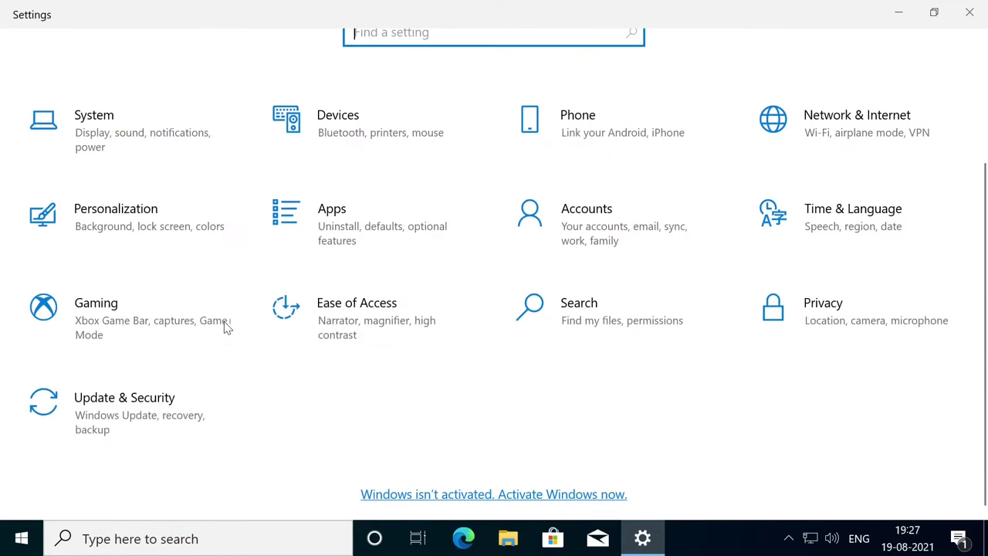
{"action": "scroll", "coordinate": [226, 328], "scroll_direction": "up", "scroll_amount": 2}
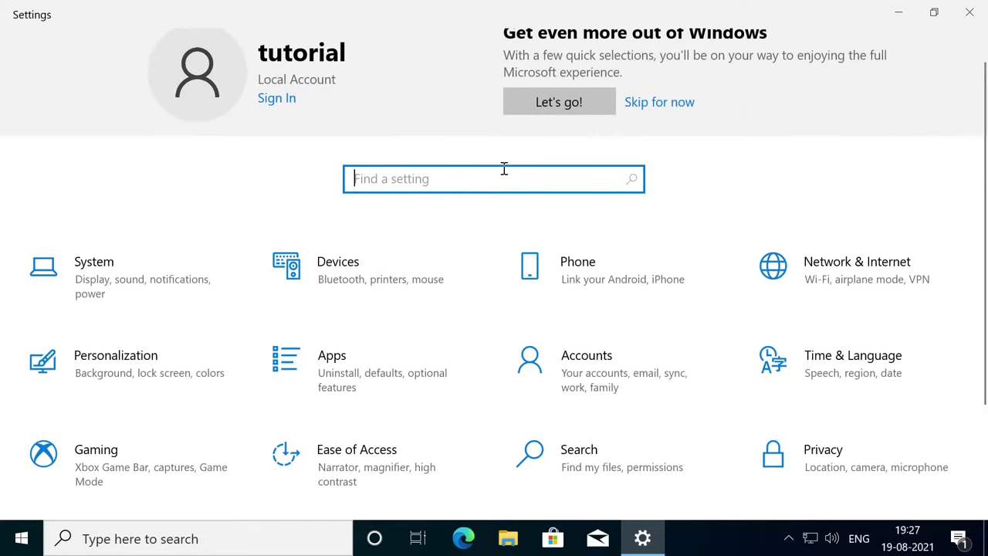
{"action": "type", "text": "about"}
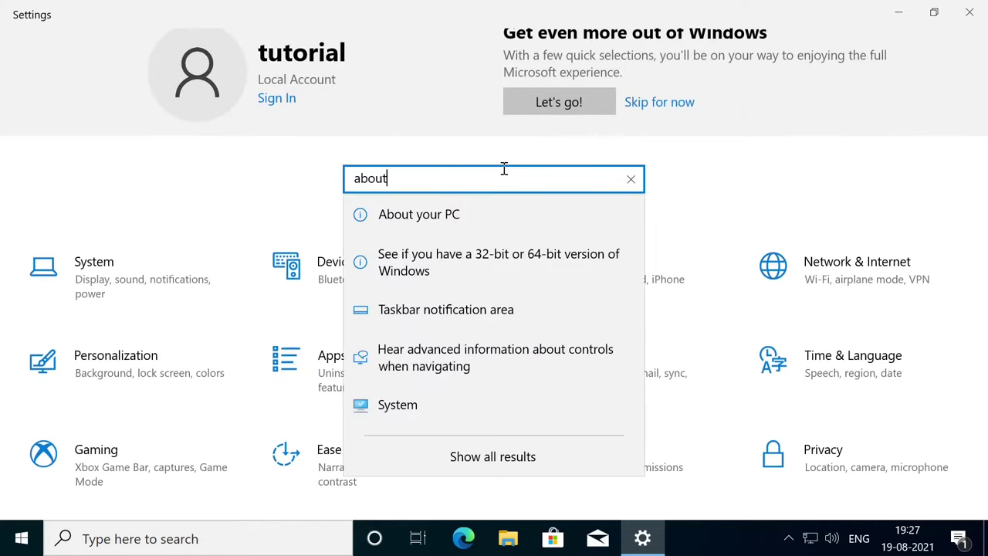
{"action": "left_click", "coordinate": [455, 214]}
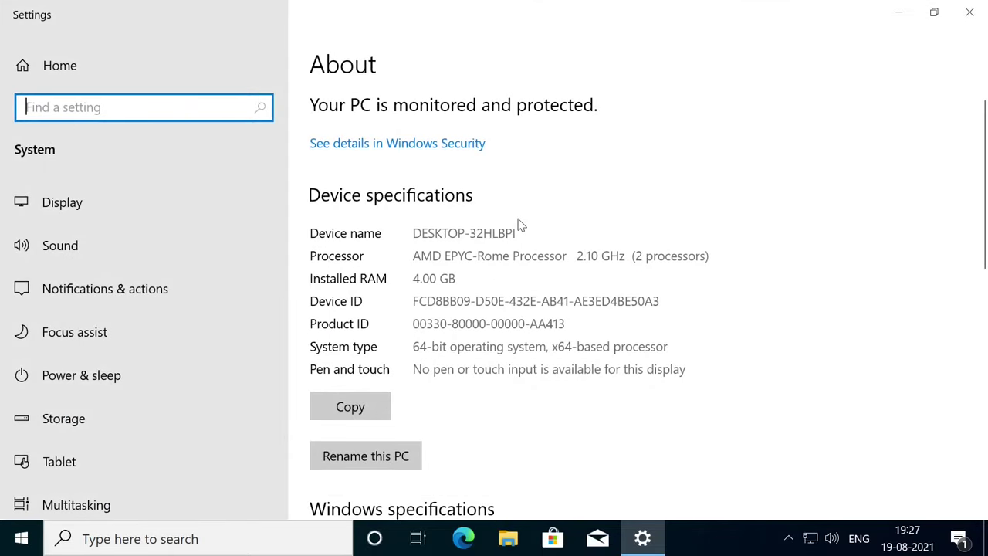
Rename the PC to RDPWindows and choose to restart later.
{"action": "left_click", "coordinate": [419, 456]}
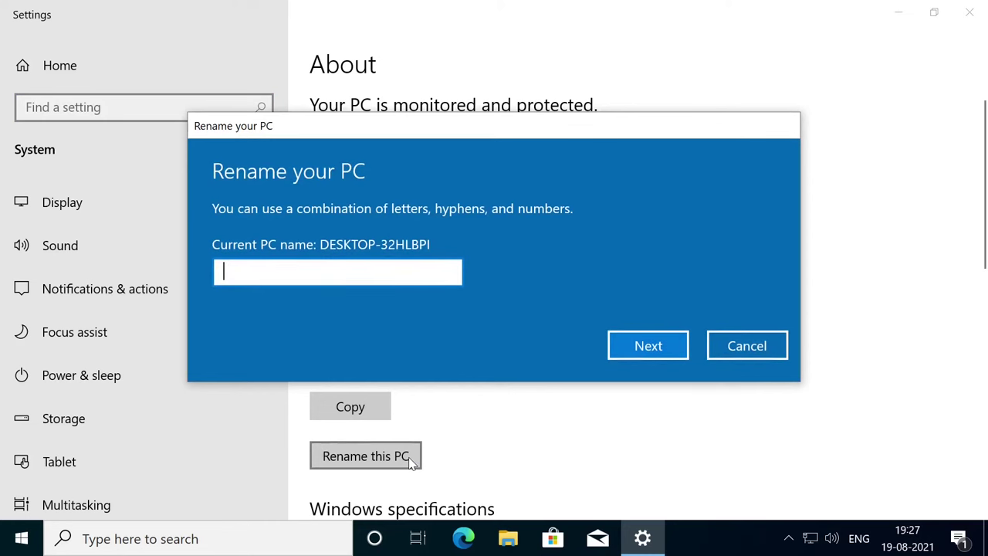
{"action": "type", "text": "R"}
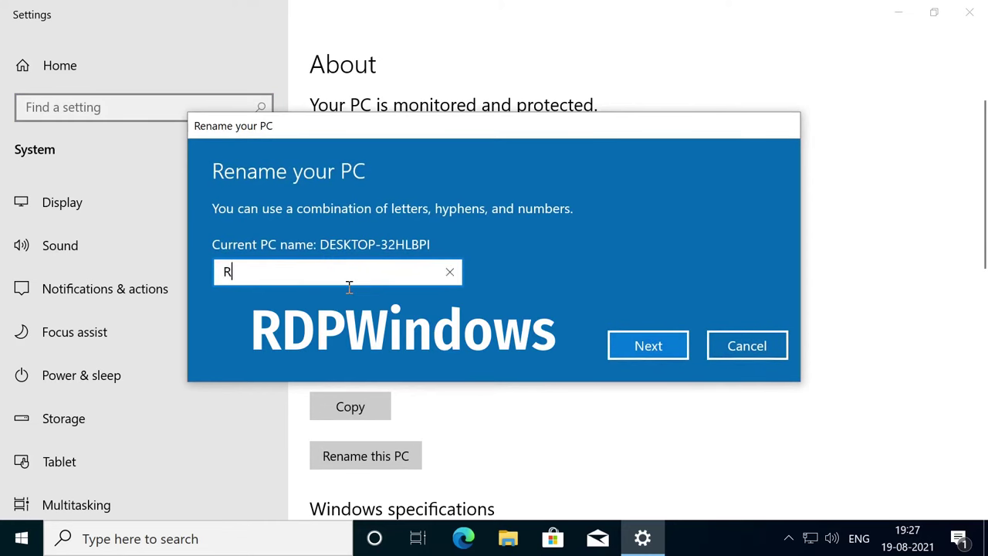
{"action": "type", "text": "DPWi"}
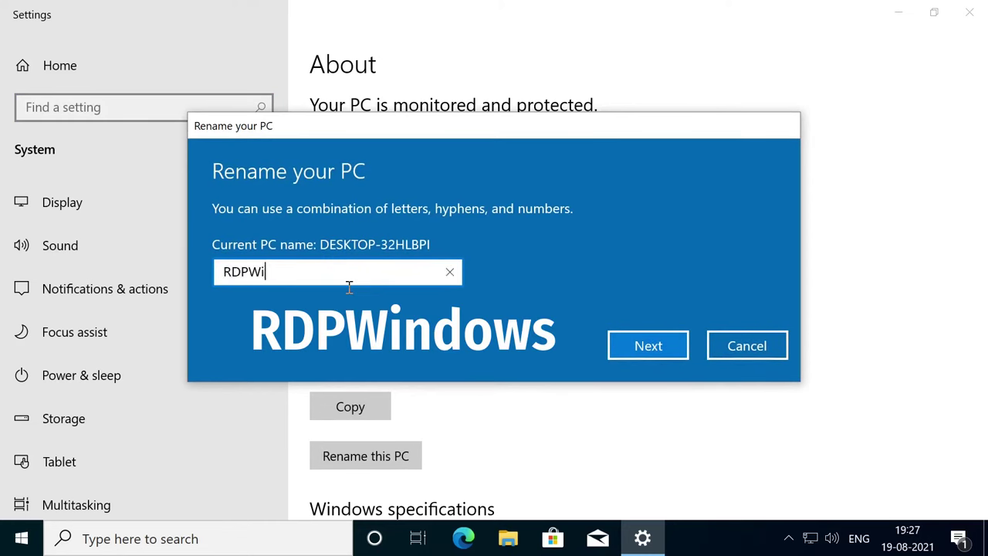
{"action": "type", "text": "ndows"}
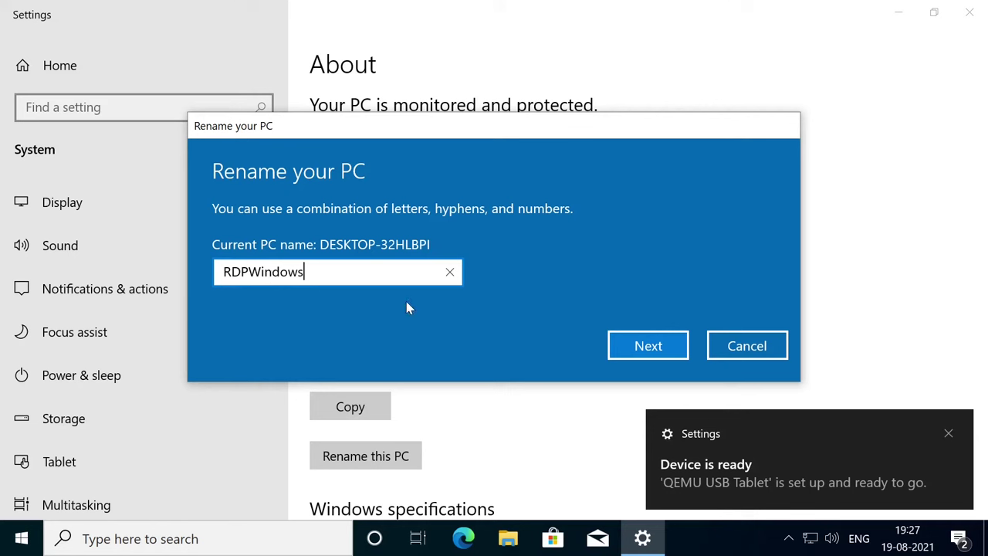
{"action": "left_click", "coordinate": [647, 345]}
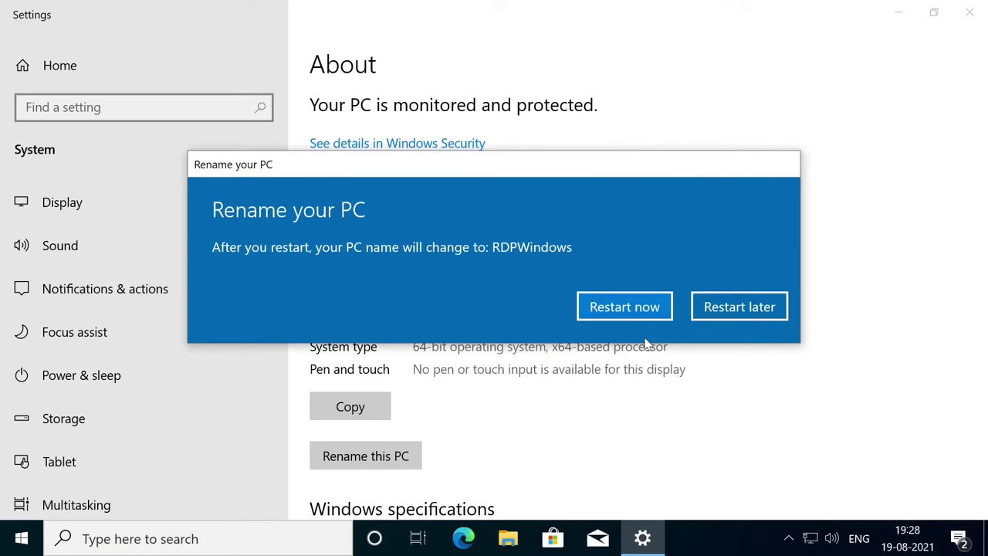
{"action": "left_click", "coordinate": [763, 306]}
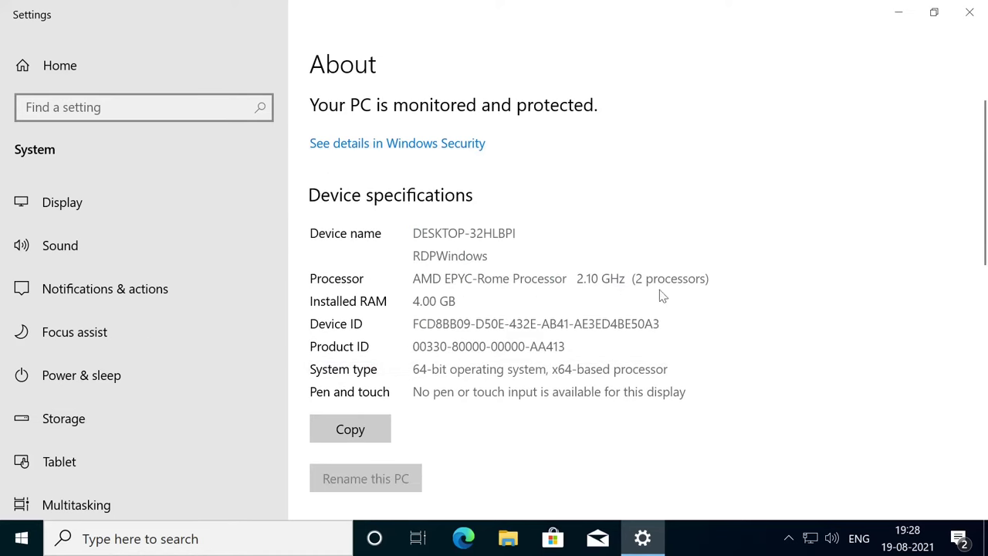
Enable Remote Desktop in the system settings, confirm the change and close Settings.
{"action": "scroll", "coordinate": [213, 264], "scroll_direction": "down", "scroll_amount": 2}
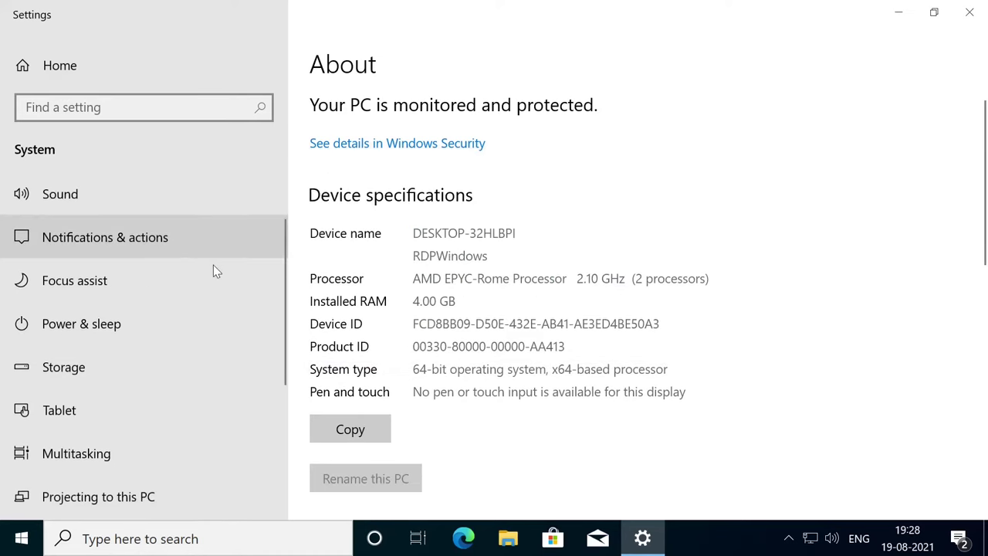
{"action": "scroll", "coordinate": [213, 265], "scroll_direction": "down", "scroll_amount": 3}
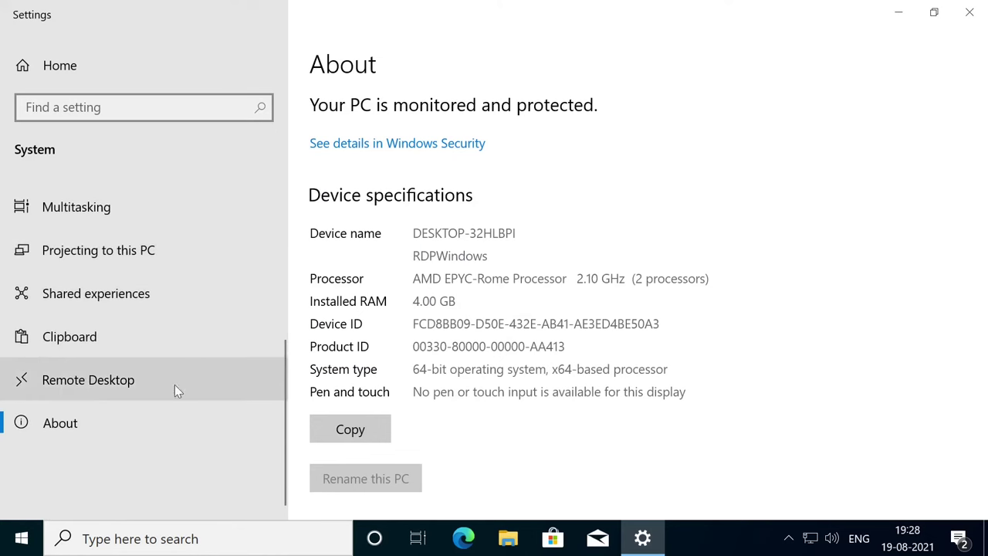
{"action": "left_click", "coordinate": [134, 386]}
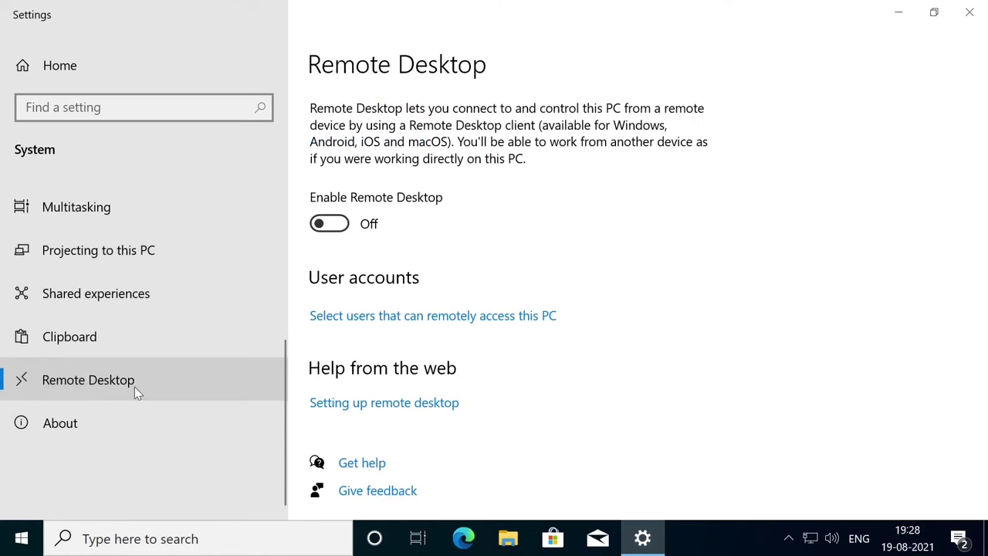
{"action": "left_click", "coordinate": [337, 231]}
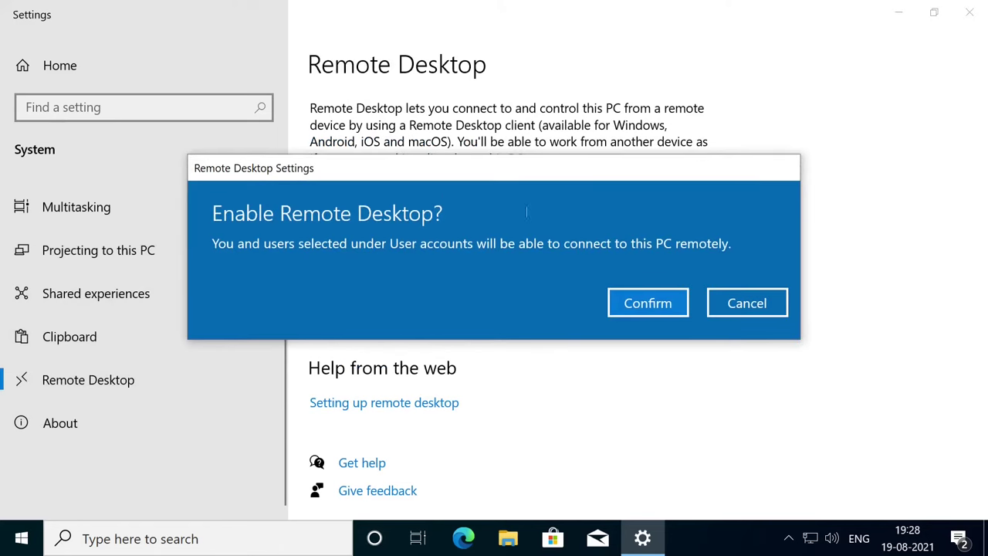
{"action": "left_click", "coordinate": [662, 301]}
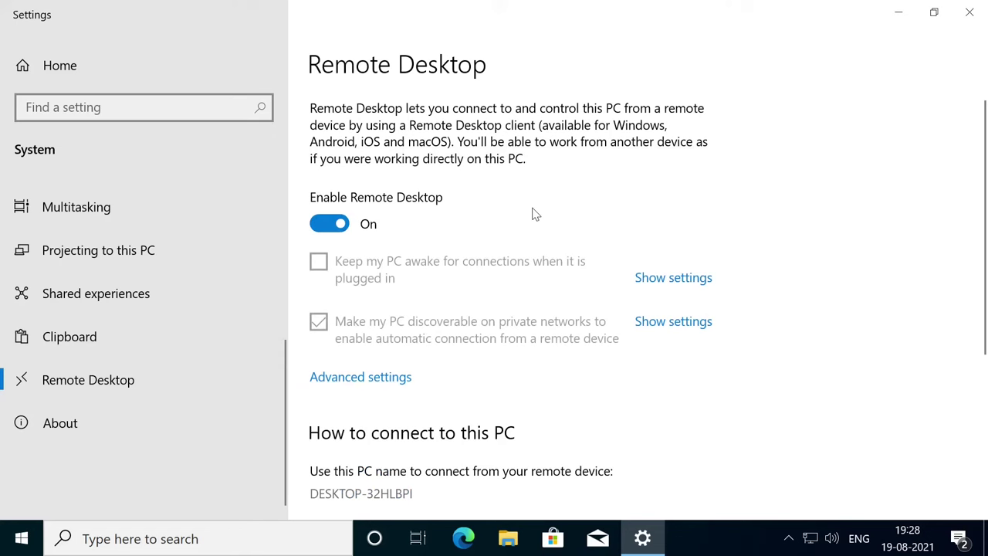
{"action": "left_click", "coordinate": [964, 10]}
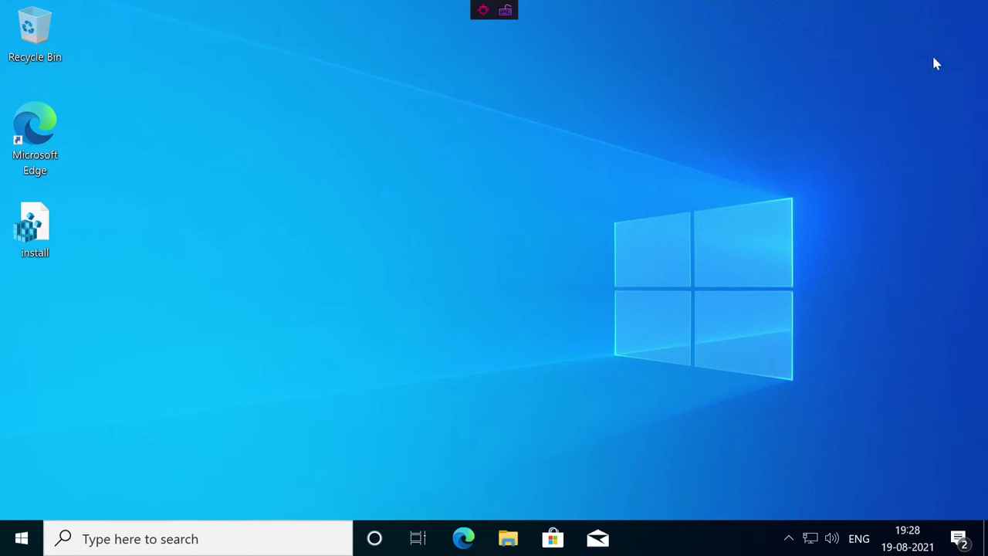
Restart Windows and bring up the sign-in screen once it has booted.
{"action": "left_click", "coordinate": [28, 537]}
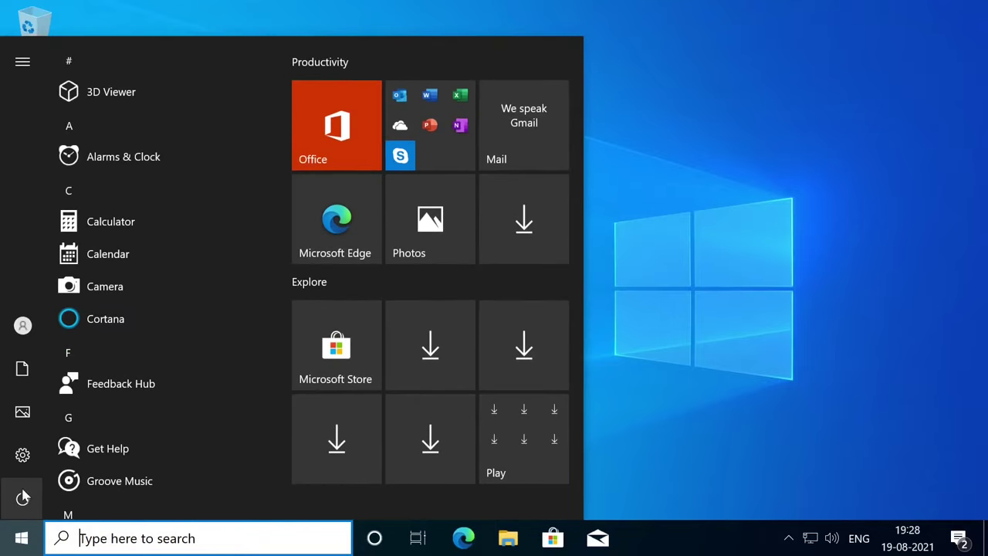
{"action": "left_click", "coordinate": [25, 498]}
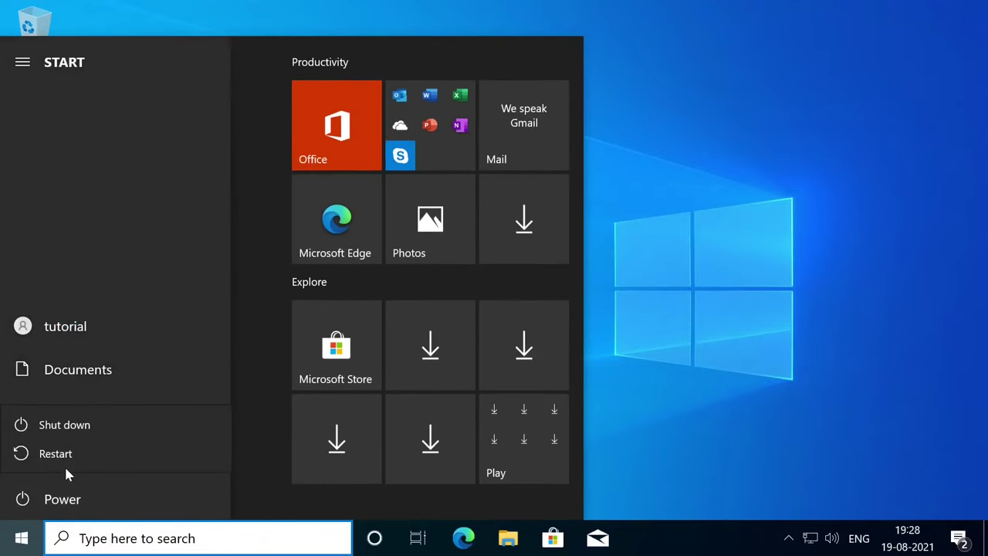
{"action": "left_click", "coordinate": [90, 455]}
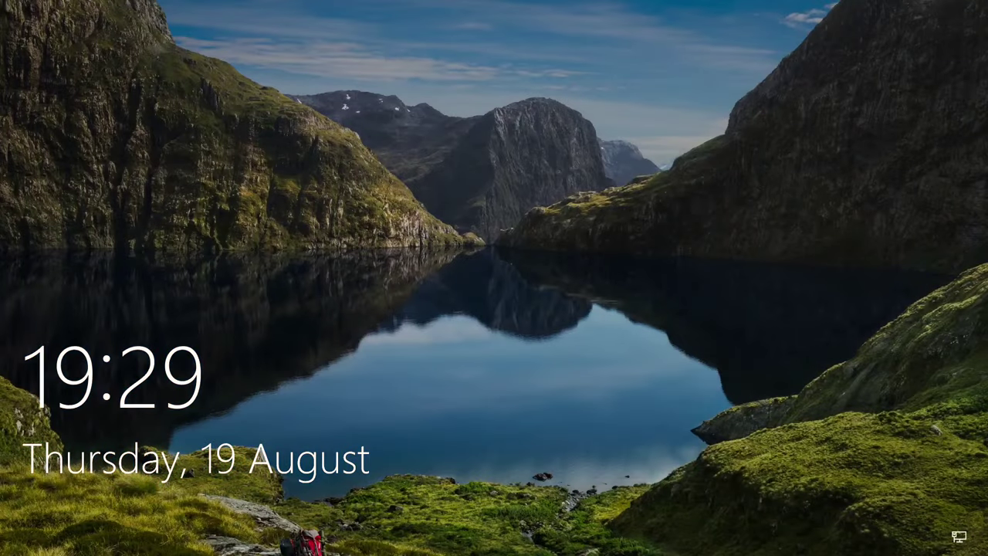
{"action": "key", "text": "space"}
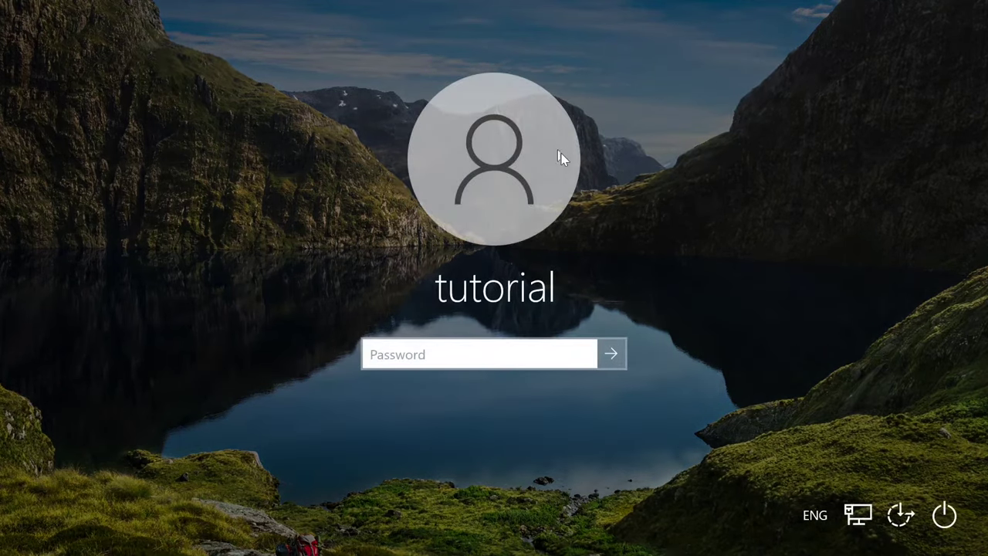
Exit the virtual machine's full-screen view, close its console window and minimize Virtual Machine Manager.
{"action": "left_click", "coordinate": [483, 9]}
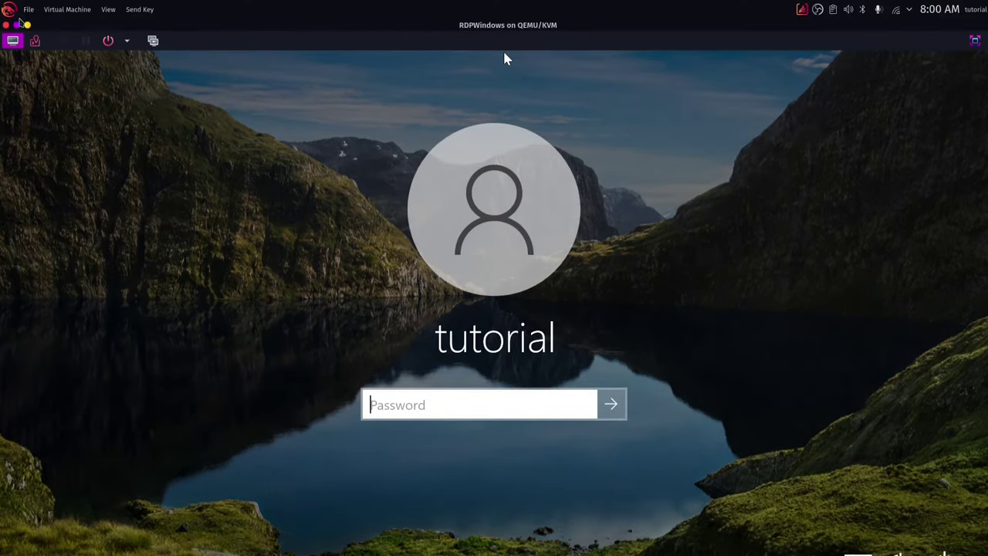
{"action": "left_click", "coordinate": [6, 25]}
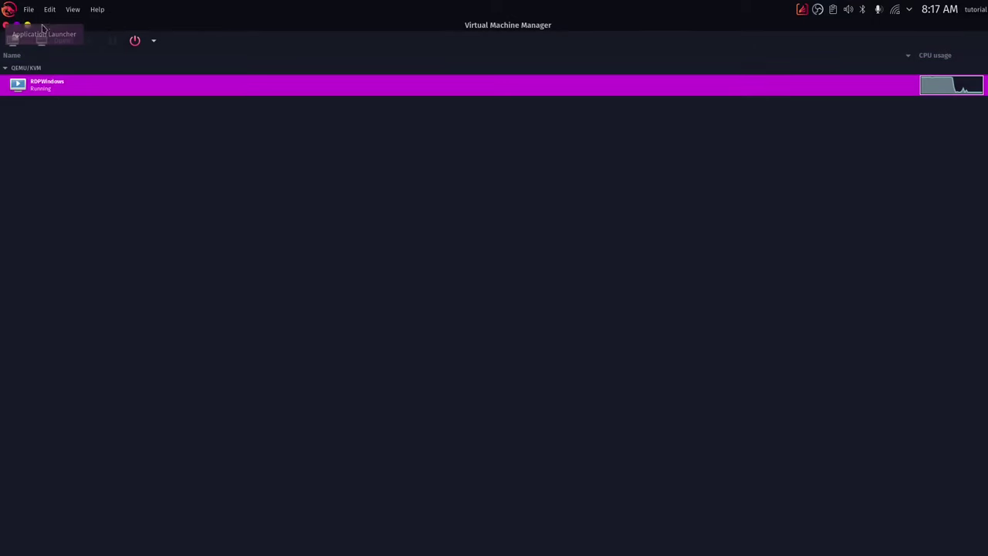
{"action": "left_click", "coordinate": [27, 25]}
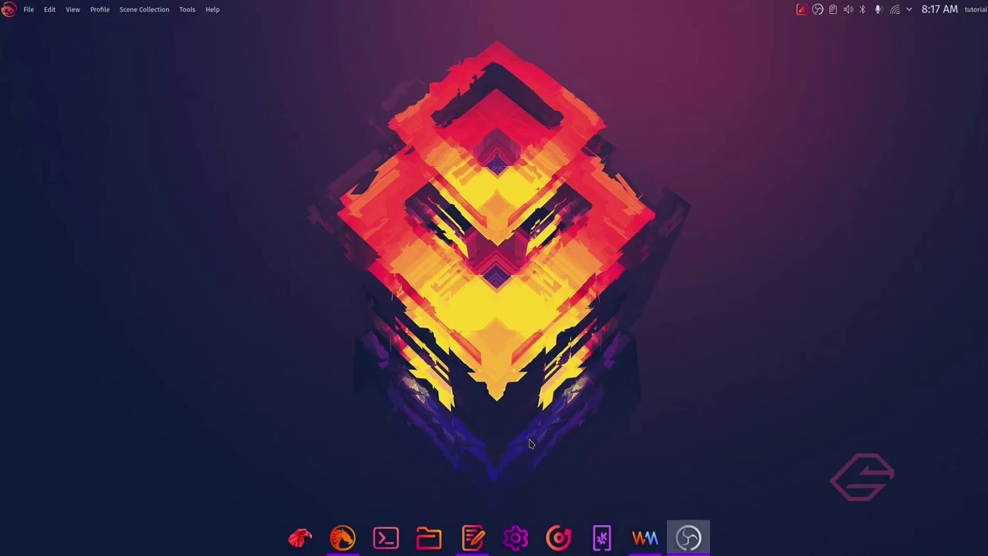
Switch to Kate and copy the "After Creating VM" commands from commands.md, from the mkdir line to the winapps.conf line.
{"action": "left_click", "coordinate": [473, 536]}
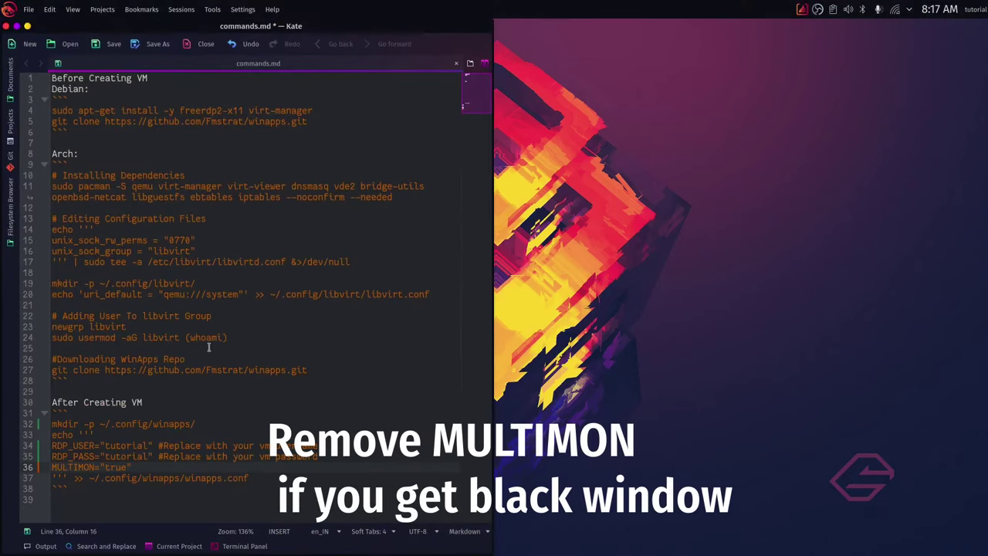
{"action": "key", "text": "ctrl+plus"}
{"action": "scroll", "coordinate": [188, 416], "scroll_direction": "down", "scroll_amount": 1}
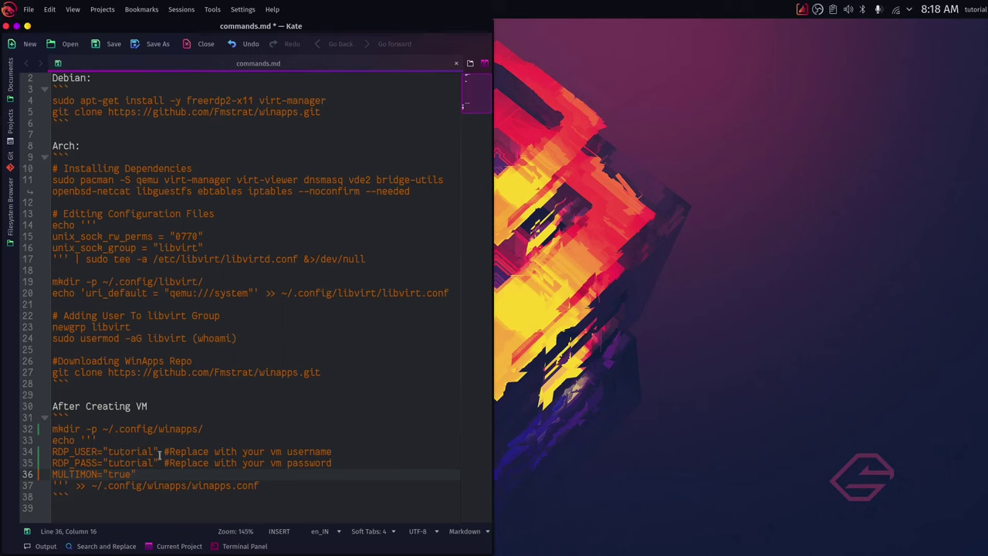
{"action": "left_click_drag", "start_coordinate": [262, 483], "coordinate": [51, 430]}
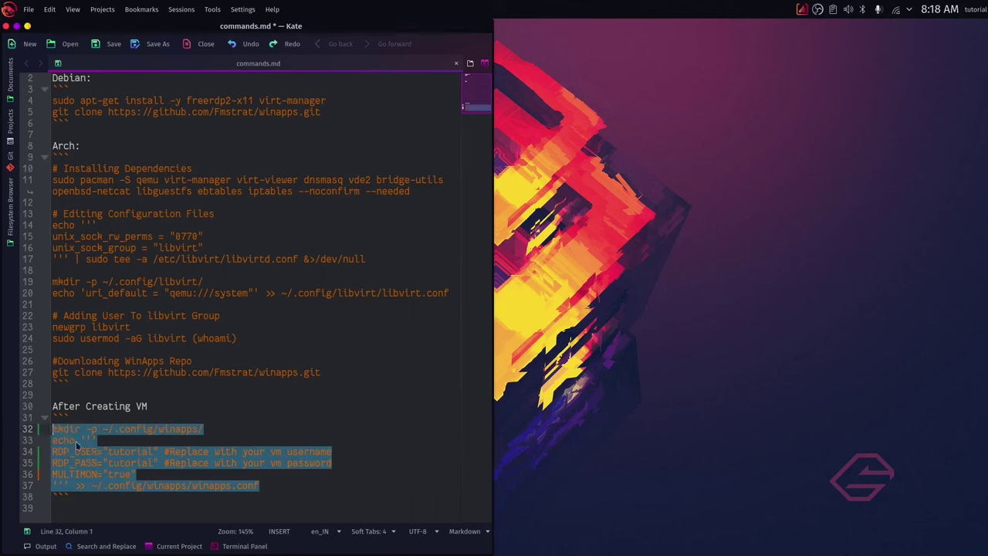
{"action": "right_click", "coordinate": [76, 440]}
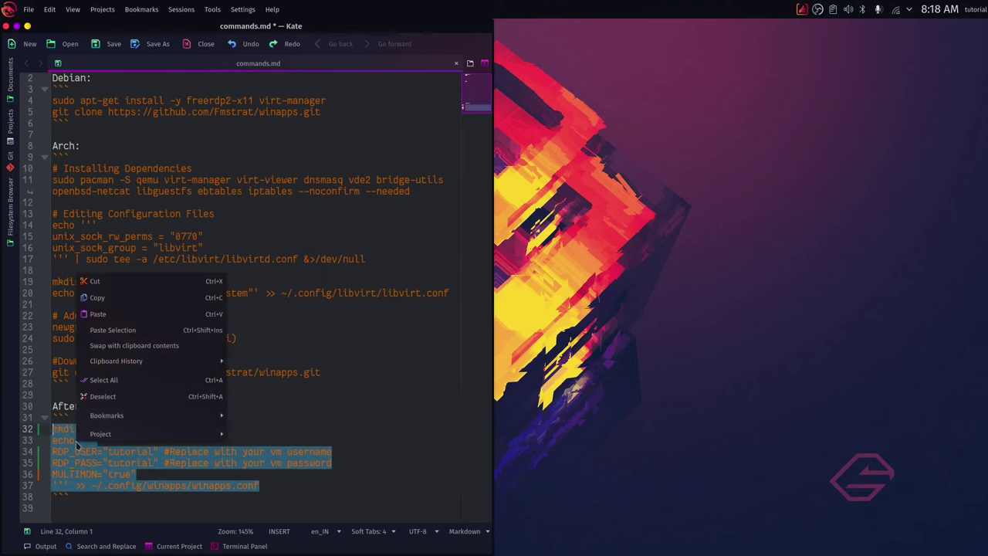
{"action": "left_click", "coordinate": [98, 298]}
Run the copied commands in a new Konsole window to write the RDP username, RDP password and MULTIMON="true" to ~/.config/winapps/winapps.conf.
{"action": "mouse_move", "coordinate": [387, 550]}
{"action": "left_click", "coordinate": [386, 540]}
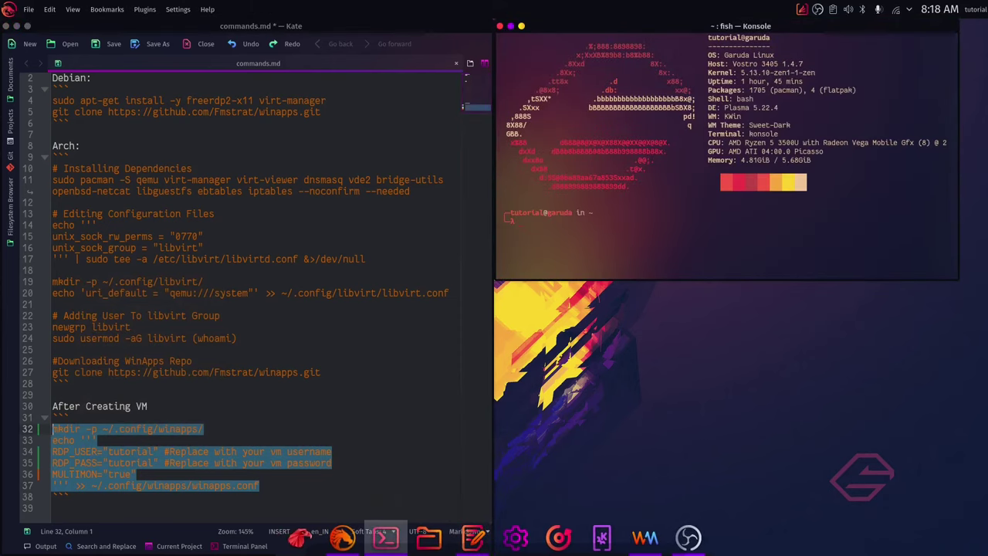
{"action": "key", "text": "ctrl+shift+v"}
{"action": "key", "text": "Return"}
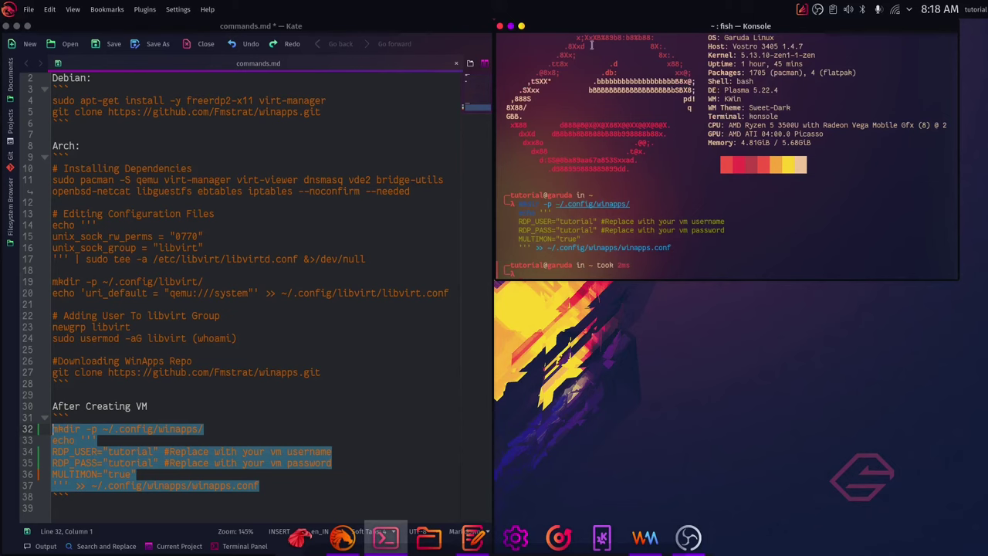
Minimize Kate, then maximize the Konsole window and enlarge its text by three levels.
{"action": "left_click", "coordinate": [28, 26]}
{"action": "double_click", "coordinate": [782, 26]}
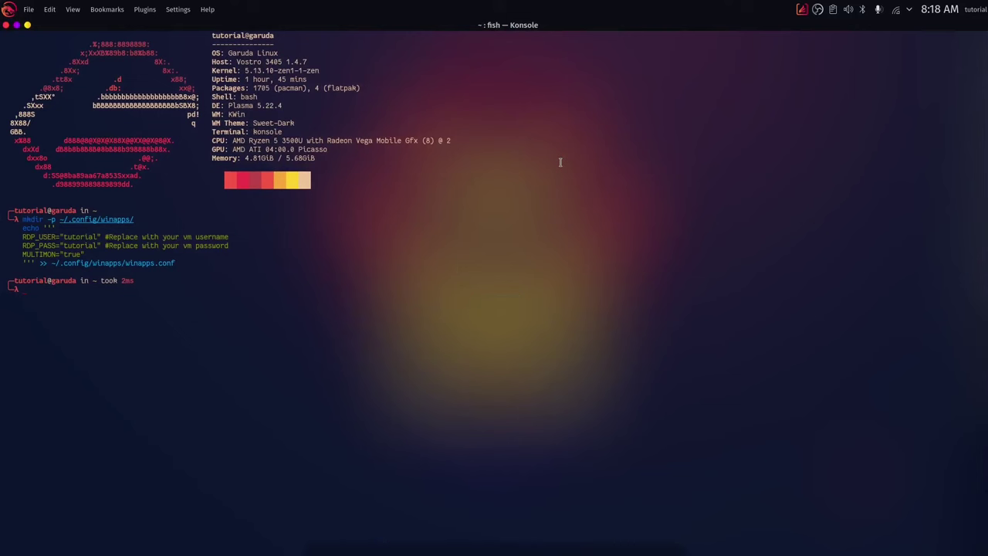
{"action": "key", "text": "ctrl+plus"}
{"action": "key", "text": "ctrl+plus"}
{"action": "key", "text": "ctrl+plus"}
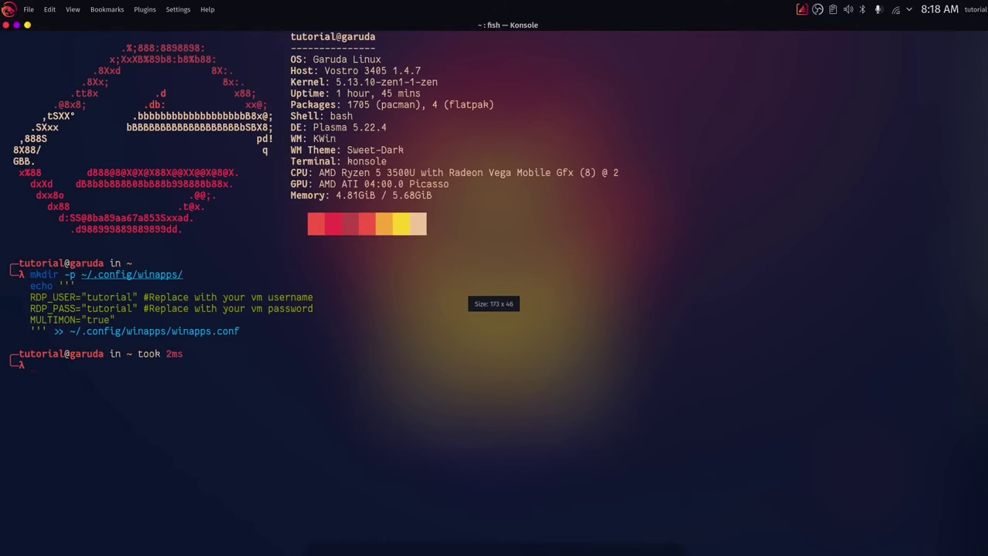
{"action": "type", "text": "c"}
{"action": "key", "text": "BackSpace"}
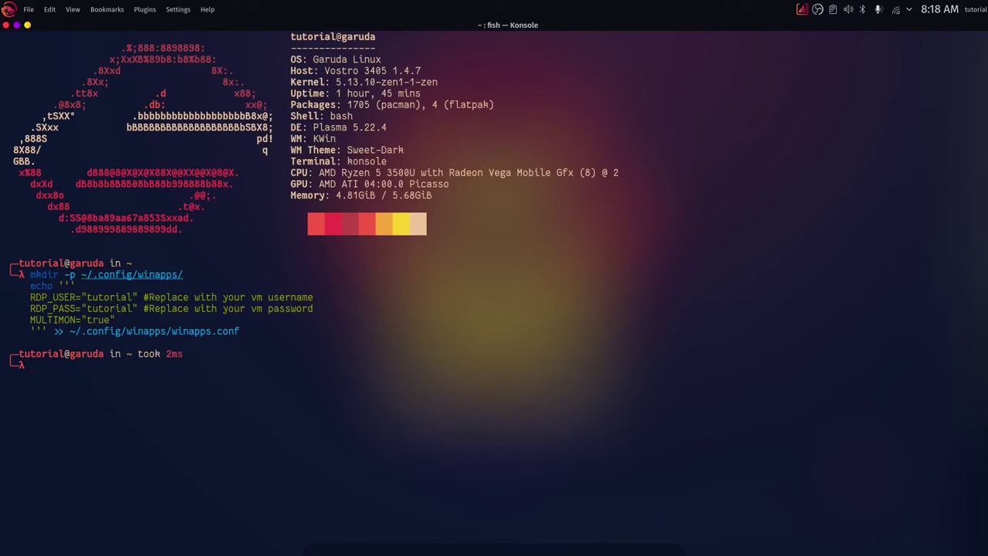
Change to the winapps directory and run the WinApps test command that opens the virtual machine's File Explorer.
{"action": "type", "text": "cd win"}
{"action": "key", "text": "Right"}
{"action": "key", "text": "Return"}
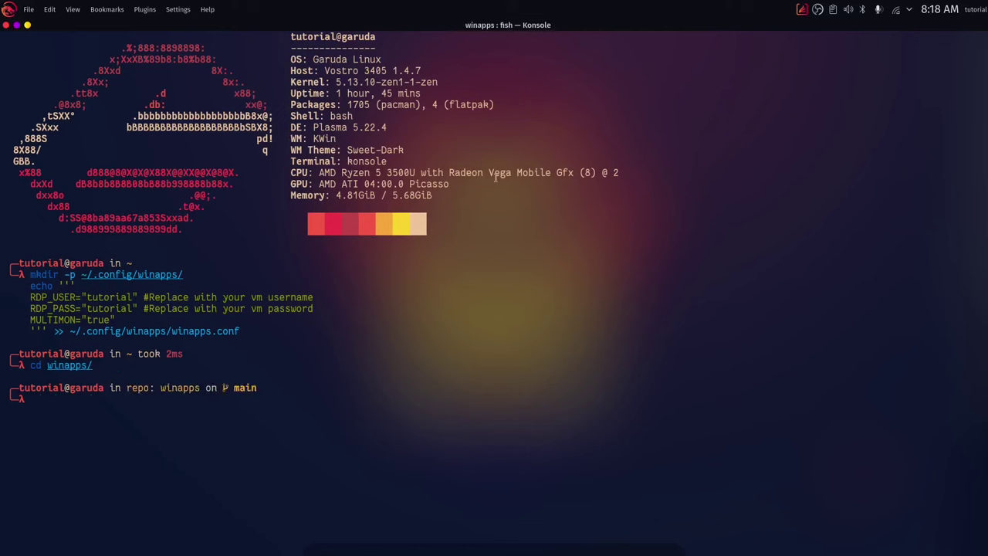
{"action": "type", "text": "b"}
{"action": "key", "text": "Tab"}
{"action": "key", "text": "Escape"}
{"action": "key", "text": "Return"}
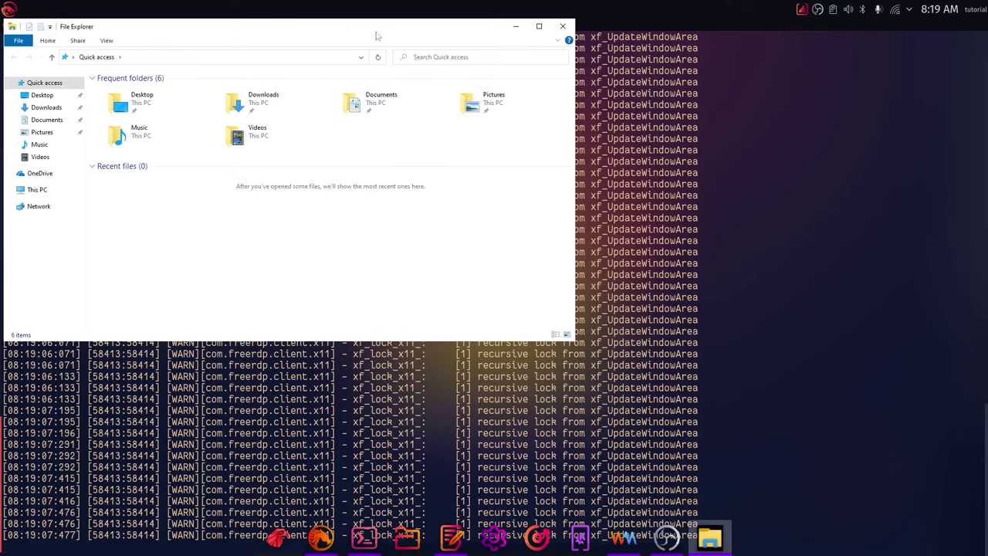
Move and close the remote File Explorer window, and interrupt the running command and clear the terminal.
{"action": "left_click_drag", "start_coordinate": [173, 23], "coordinate": [349, 74]}
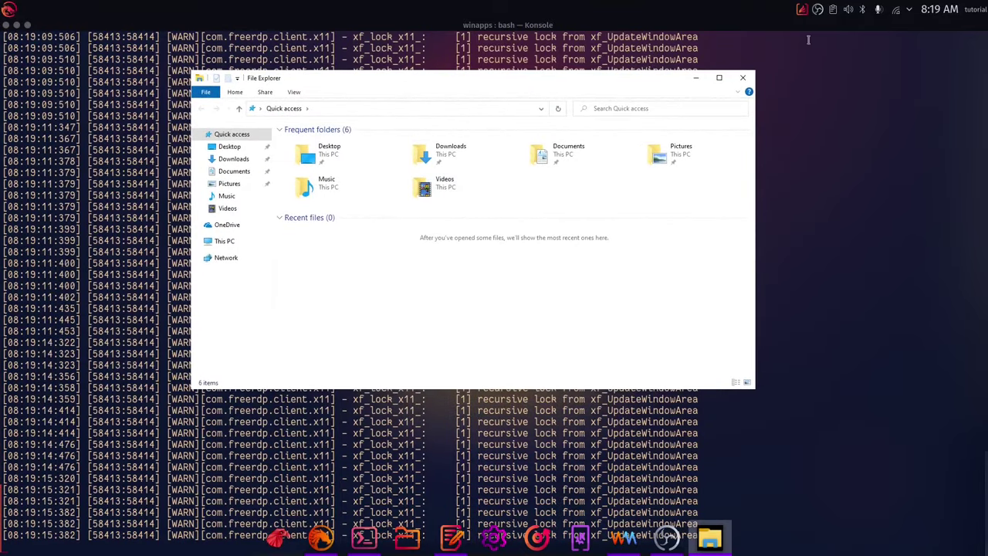
{"action": "left_click", "coordinate": [747, 78]}
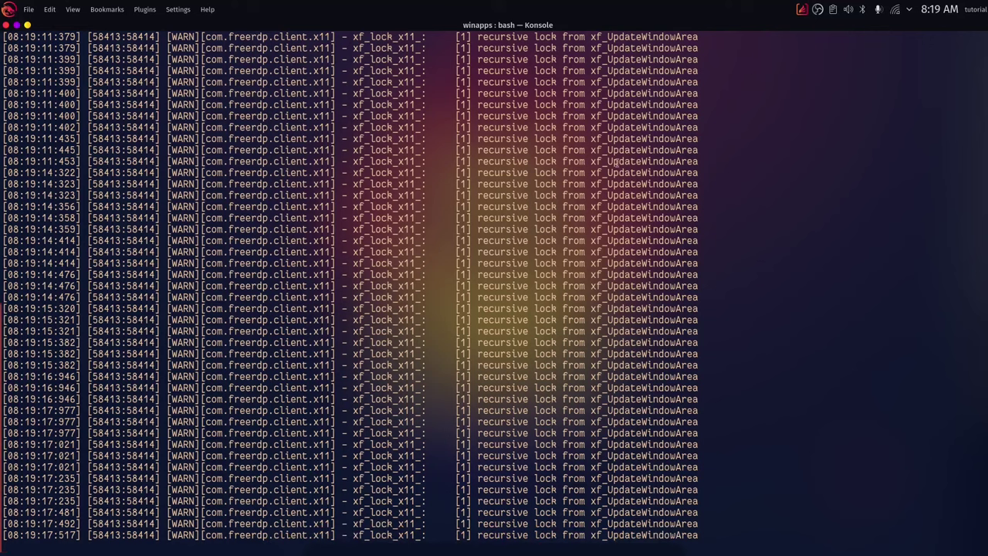
{"action": "key", "text": "ctrl+c"}
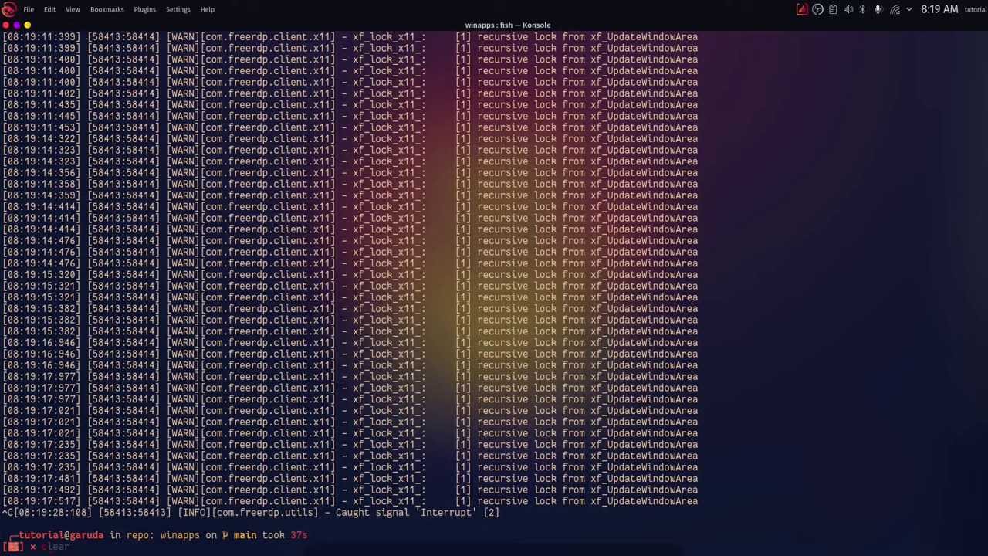
{"action": "type", "text": "clear"}
{"action": "key", "text": "Return"}
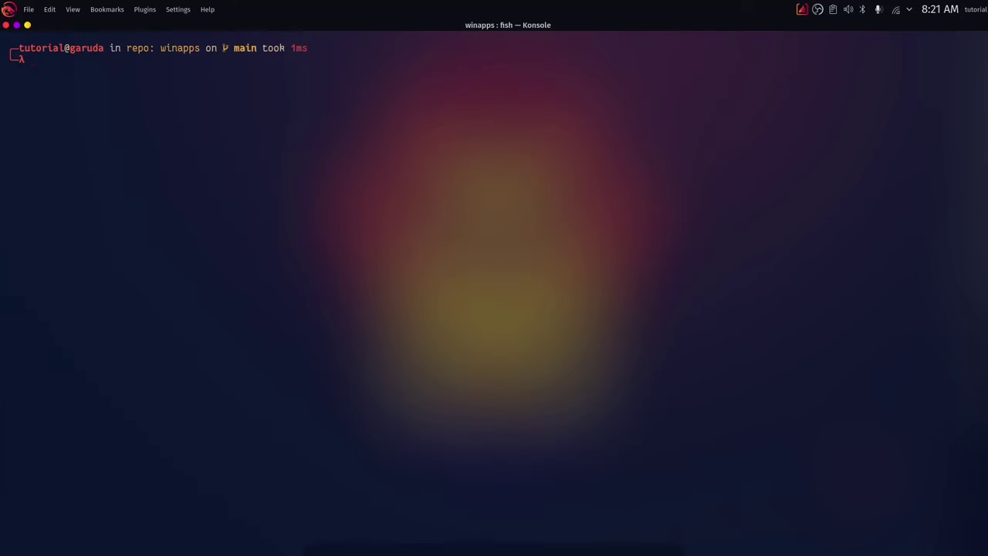
Run ./installer.sh for the current User, setting up all detected pre-configured applications and all other detected applications.
{"action": "type", "text": "."}
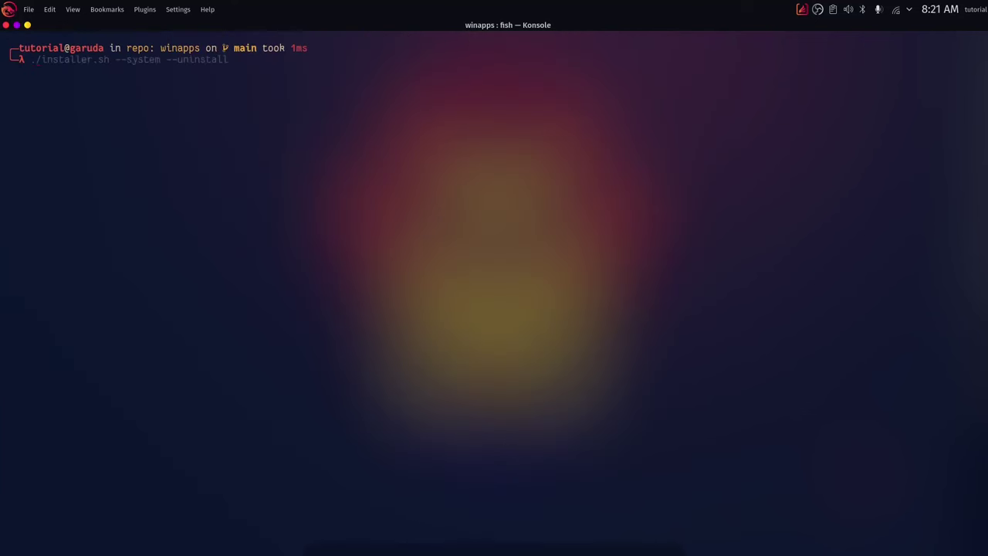
{"action": "type", "text": "/install"}
{"action": "key", "text": "Tab"}
{"action": "type", "text": "er"}
{"action": "key", "text": "Return"}
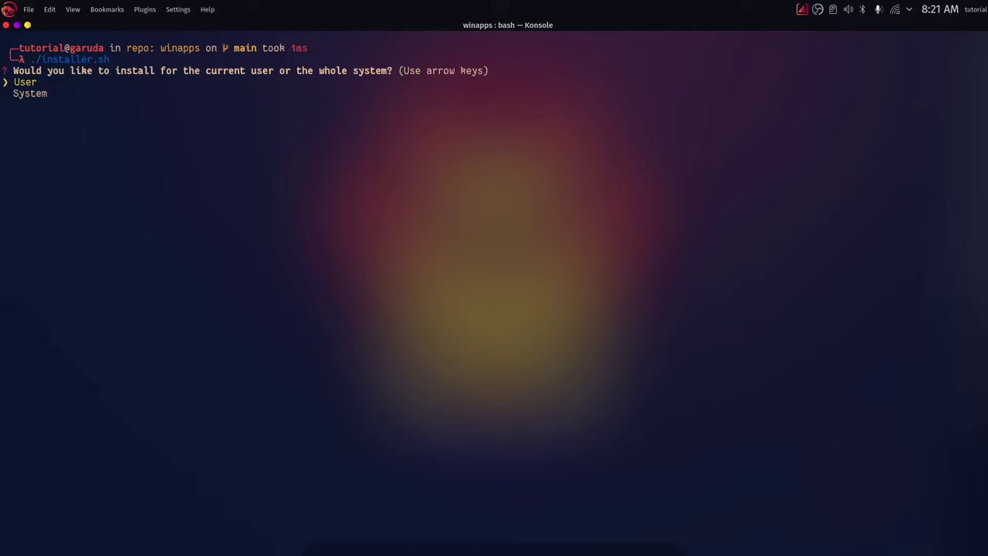
{"action": "key", "text": "Return"}
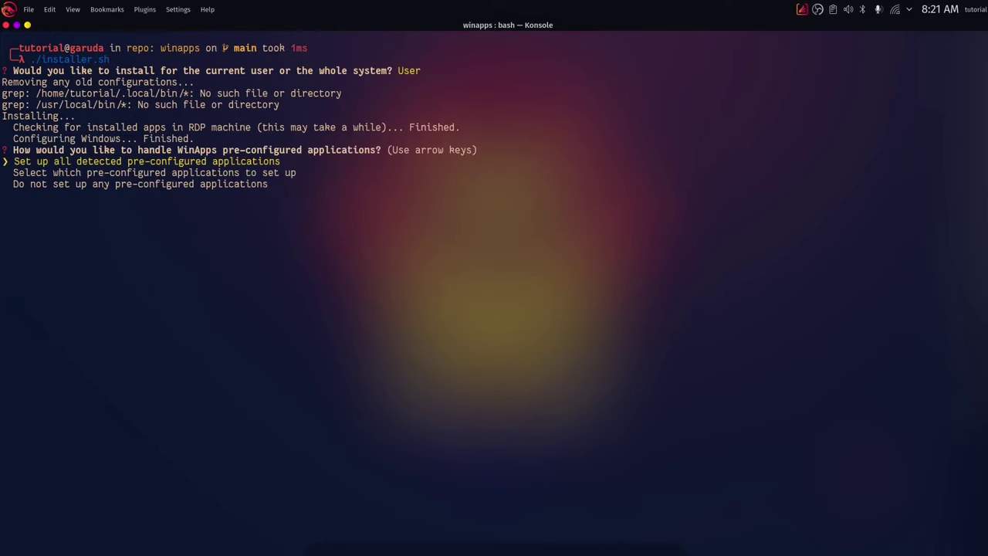
{"action": "key", "text": "Return"}
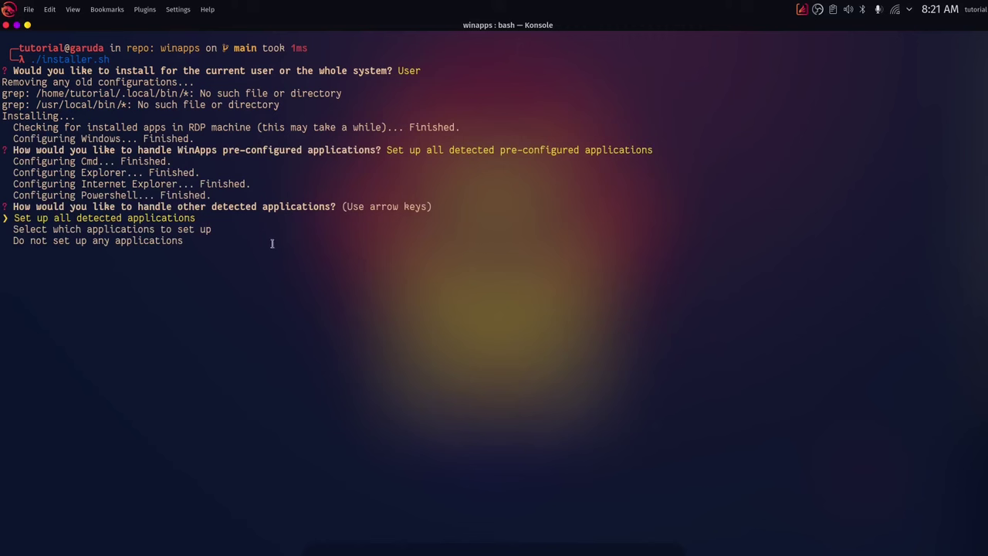
{"action": "key", "text": "Return"}
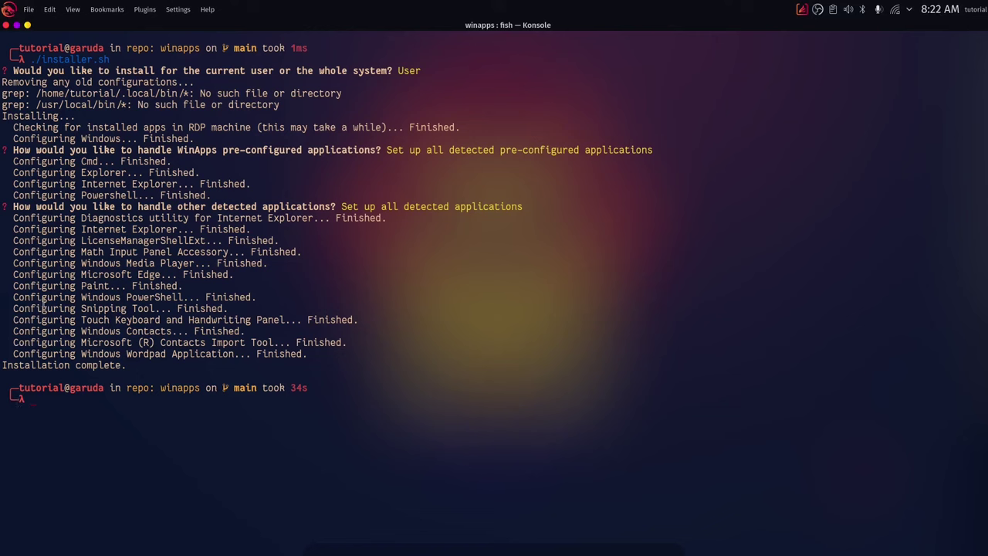
Launch the Windows Explorer entry from the host's application launcher, test moving its window and close it.
{"action": "left_click", "coordinate": [8, 10]}
{"action": "type", "text": "ex"}
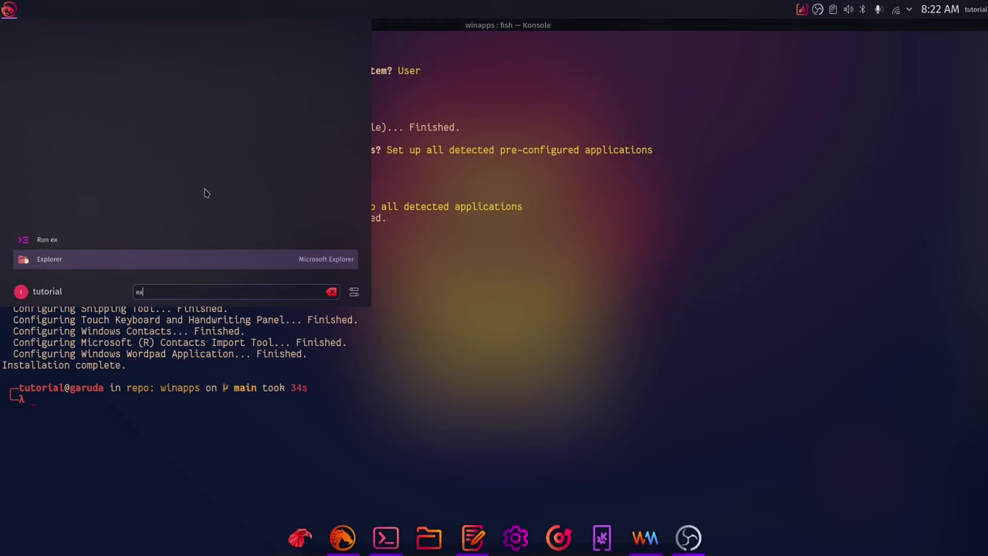
{"action": "left_click", "coordinate": [63, 261]}
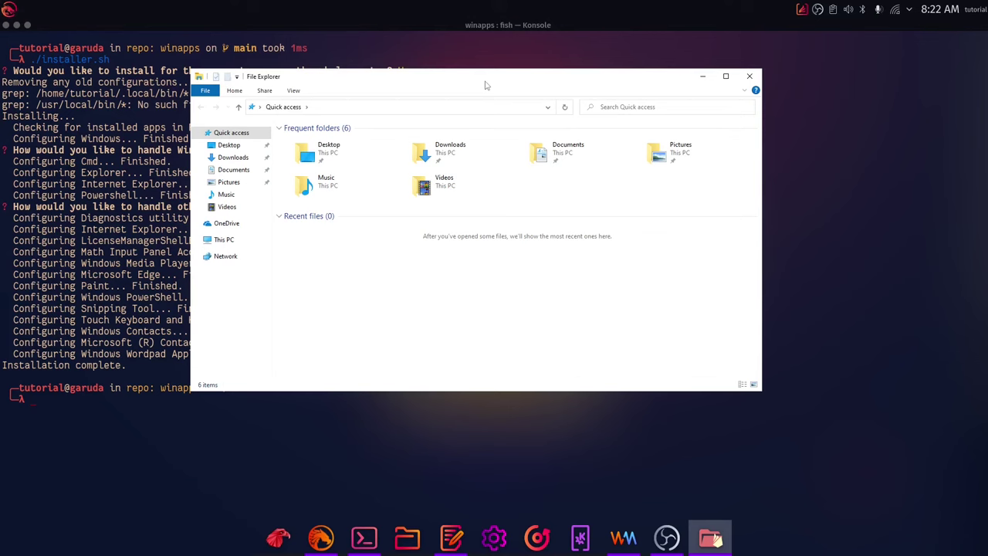
{"action": "left_click_drag", "start_coordinate": [485, 85], "coordinate": [446, 92]}
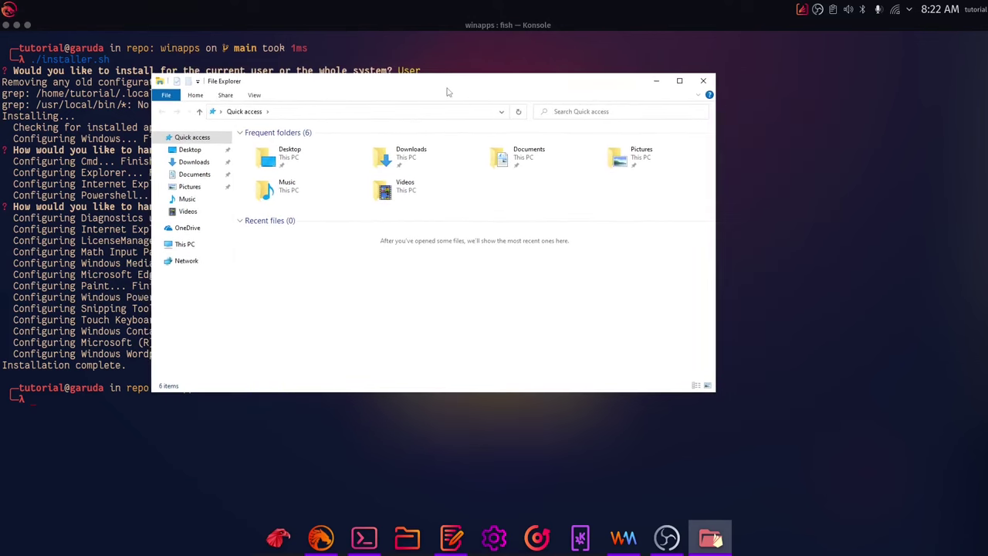
{"action": "left_click", "coordinate": [702, 83]}
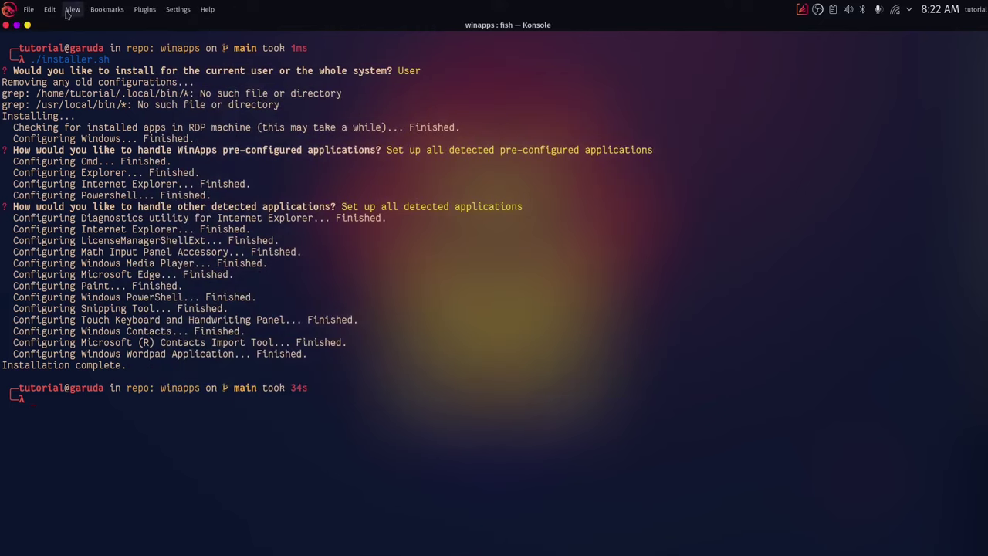
Launch Microsoft Edge from the host's application launcher, inspect its profile menu and open the new tab page's Office shortcut.
{"action": "left_click", "coordinate": [10, 9]}
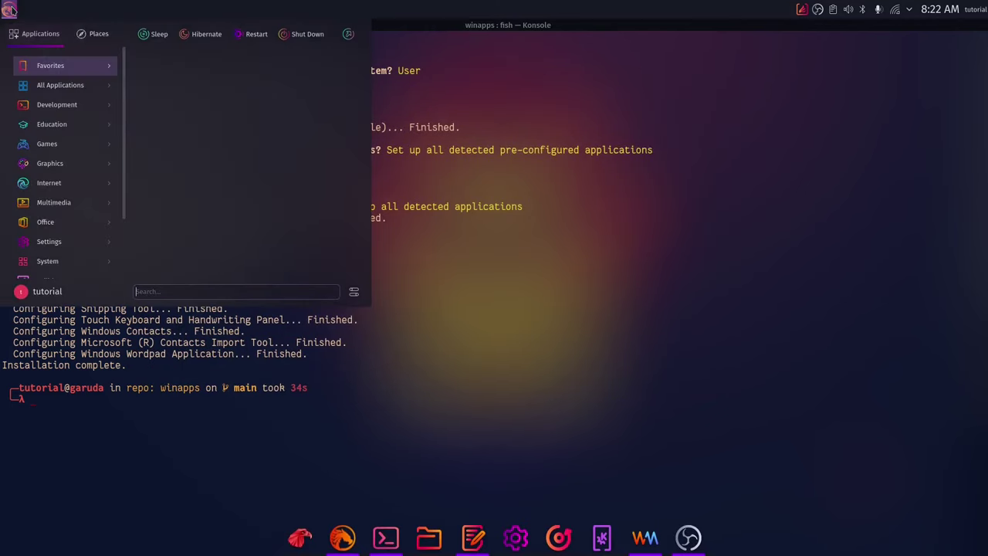
{"action": "type", "text": "edge"}
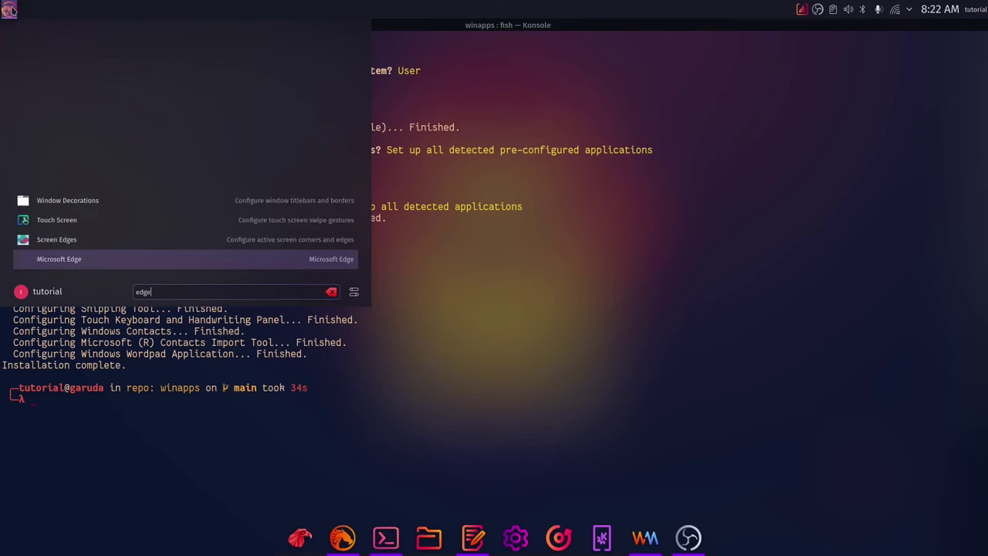
{"action": "left_click", "coordinate": [78, 266]}
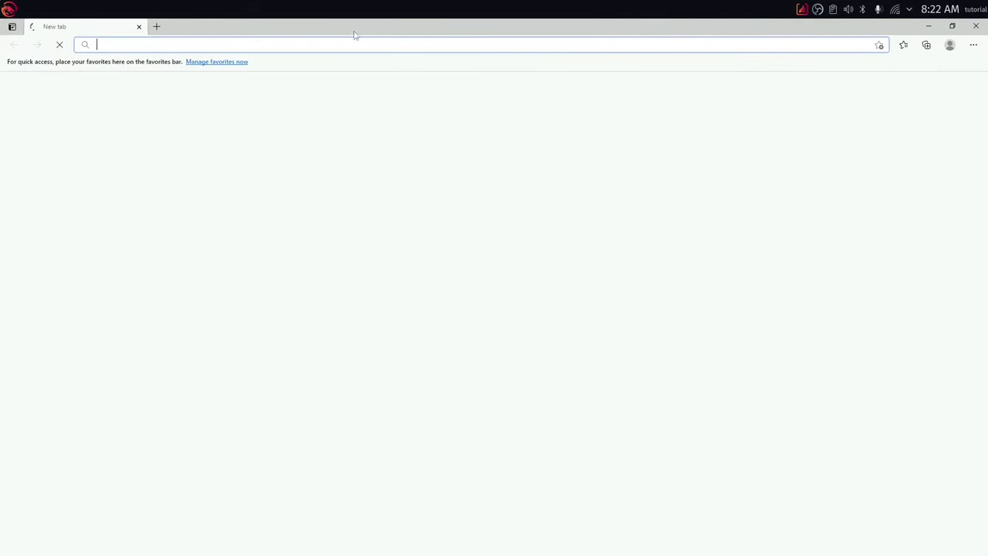
{"action": "left_click", "coordinate": [364, 45]}
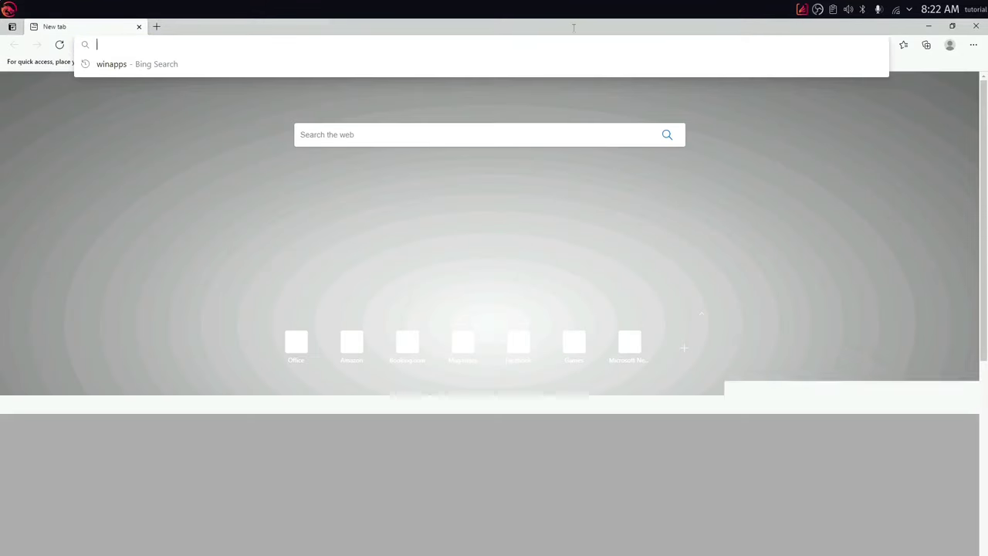
{"action": "left_click", "coordinate": [949, 45]}
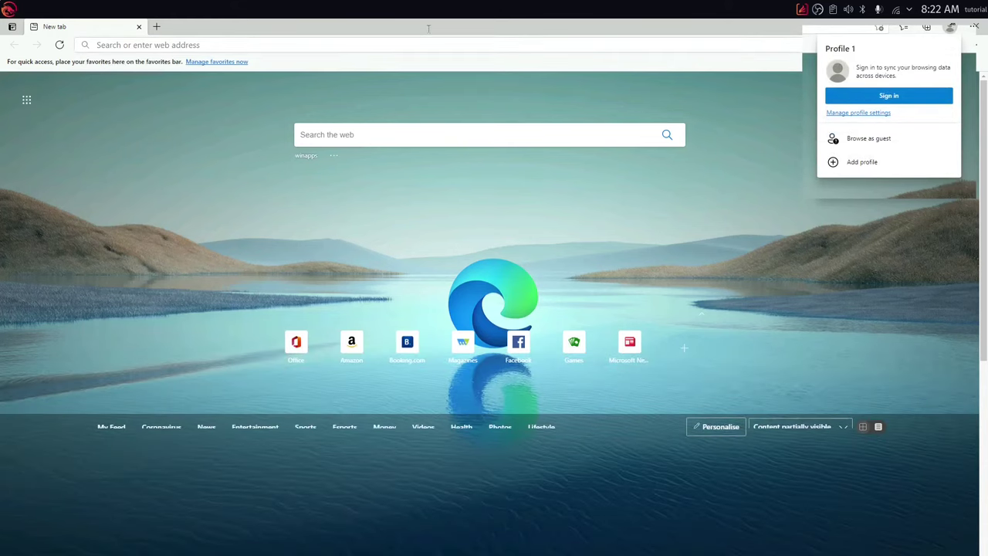
{"action": "left_click", "coordinate": [487, 23]}
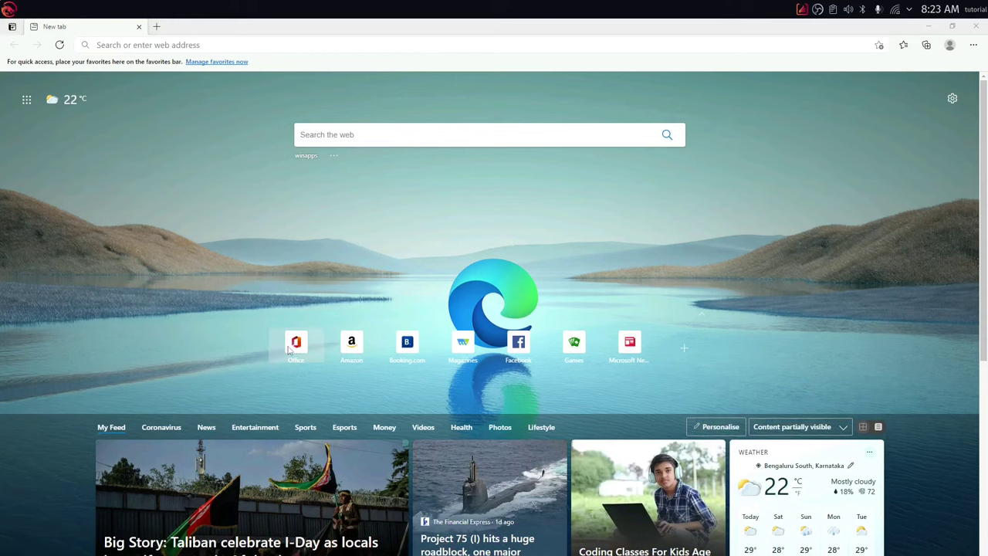
{"action": "left_click", "coordinate": [289, 351]}
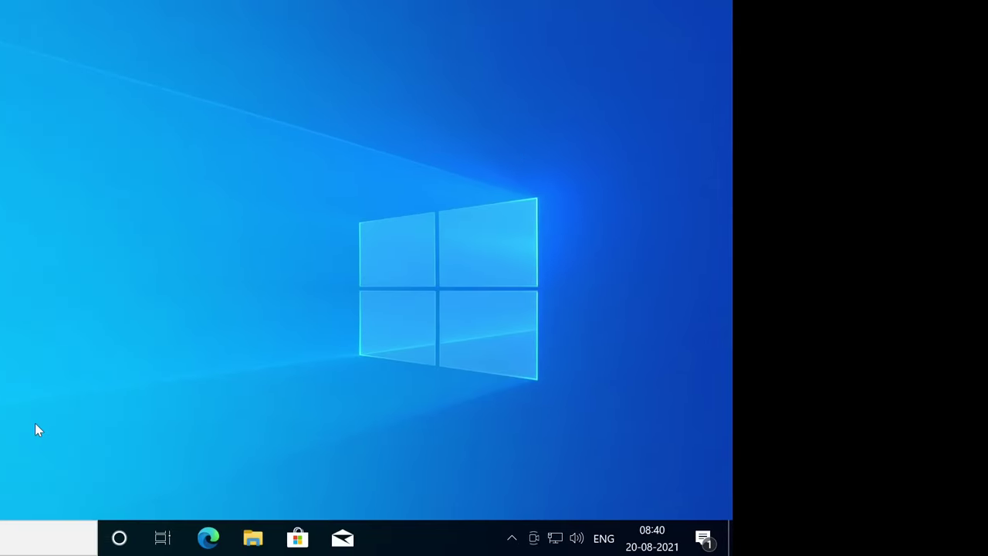
Open the recently added Word in the virtual machine, dismiss the Office sign-in window and close Word.
{"action": "key", "text": "super"}
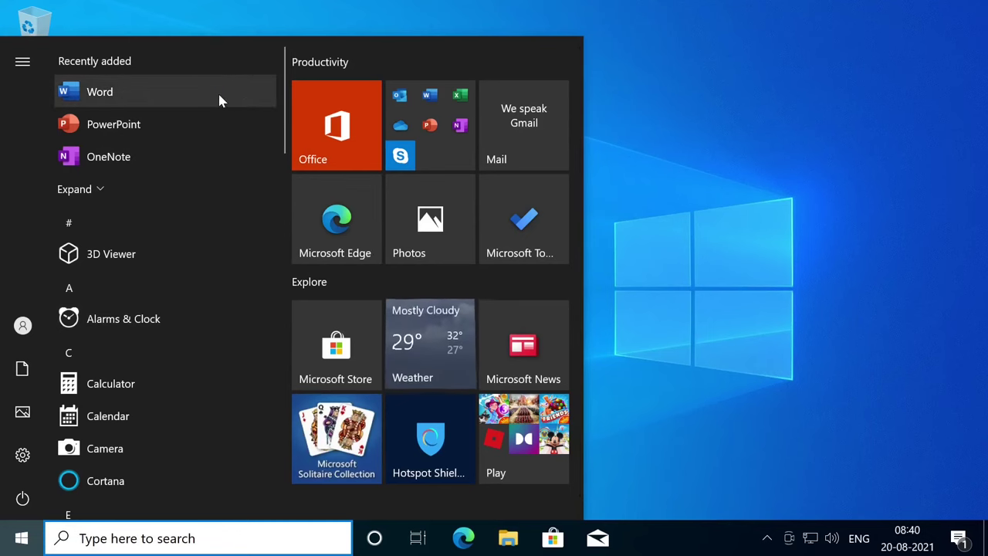
{"action": "left_click", "coordinate": [219, 97]}
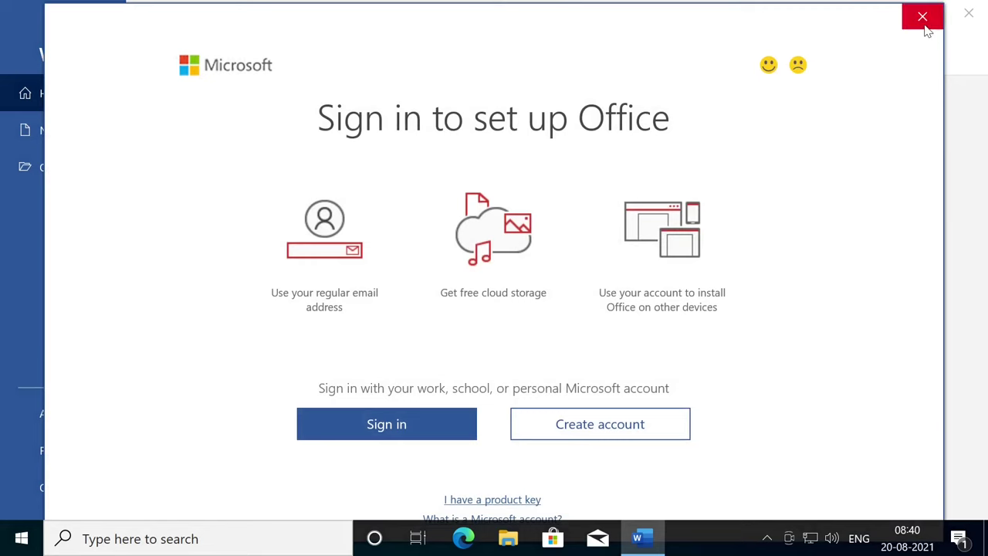
{"action": "left_click", "coordinate": [922, 19]}
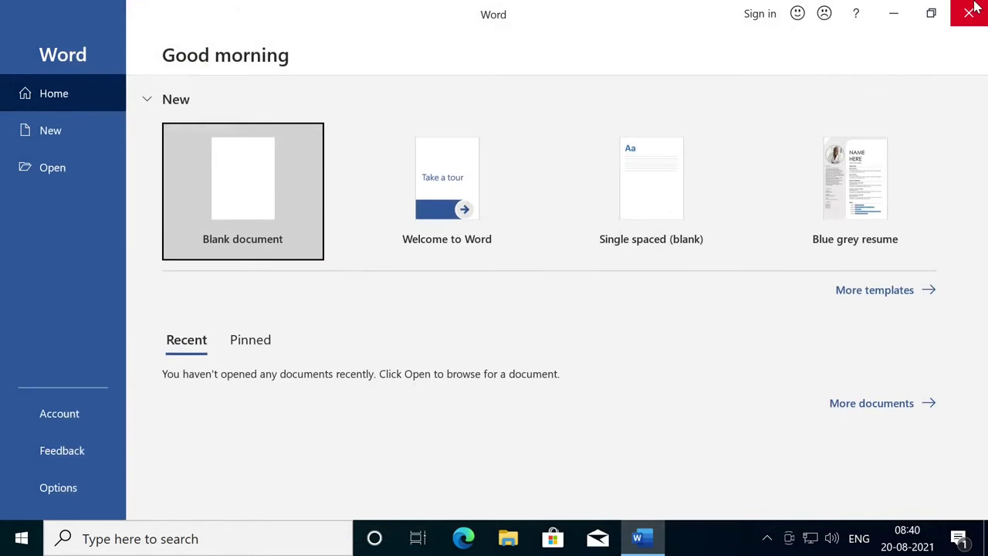
{"action": "left_click", "coordinate": [969, 17]}
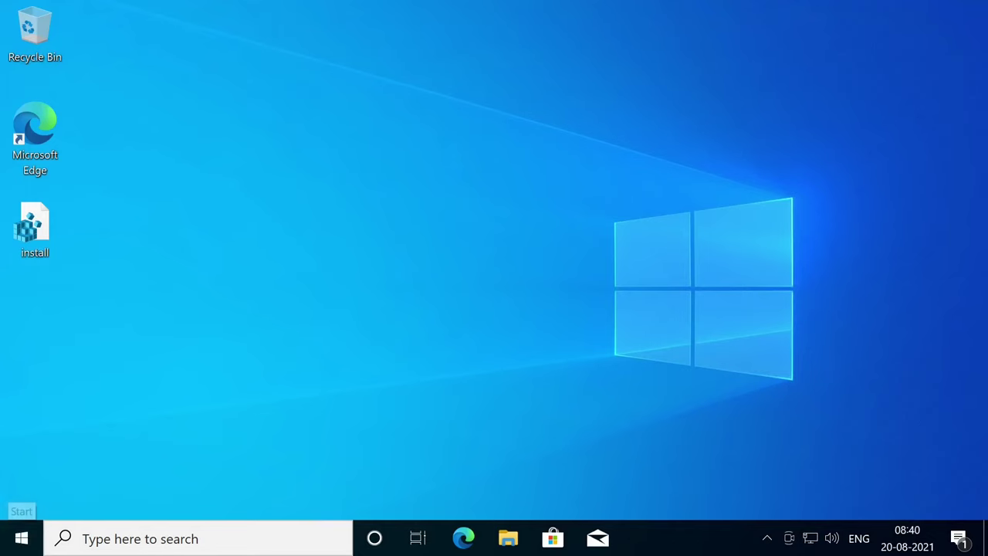
Restart Windows in the virtual machine despite other active users, and put away its console and Virtual Machine Manager windows.
{"action": "left_click", "coordinate": [22, 538]}
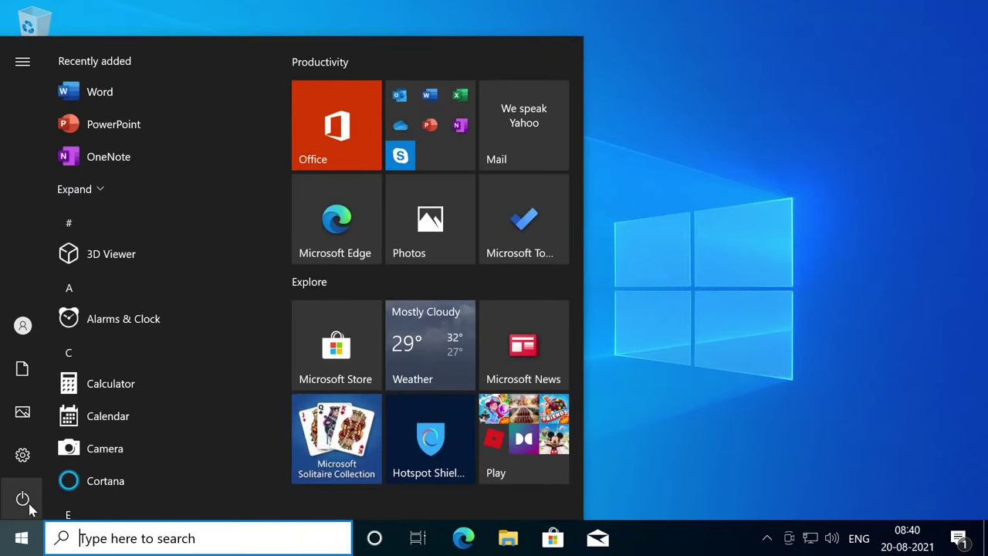
{"action": "left_click", "coordinate": [24, 499]}
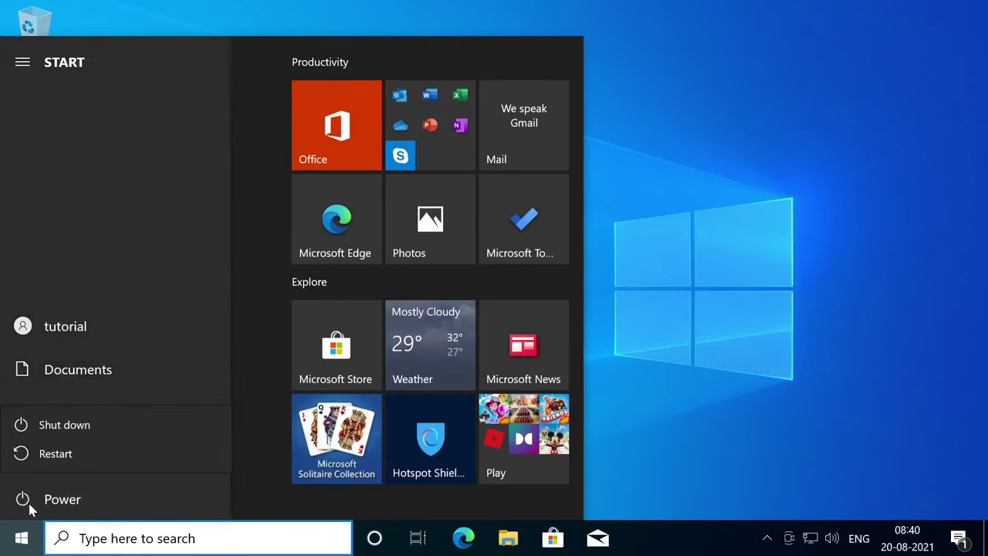
{"action": "left_click", "coordinate": [78, 454]}
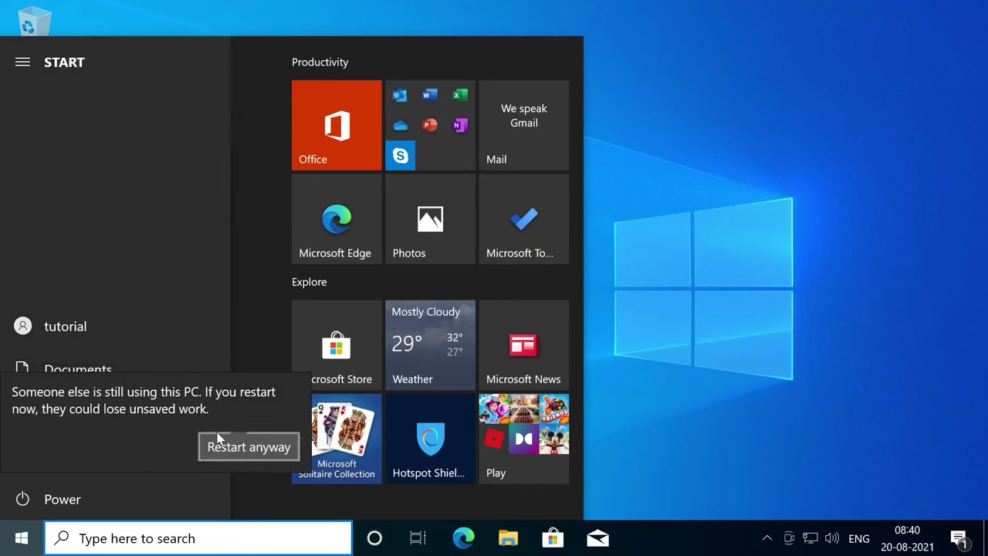
{"action": "left_click", "coordinate": [220, 442]}
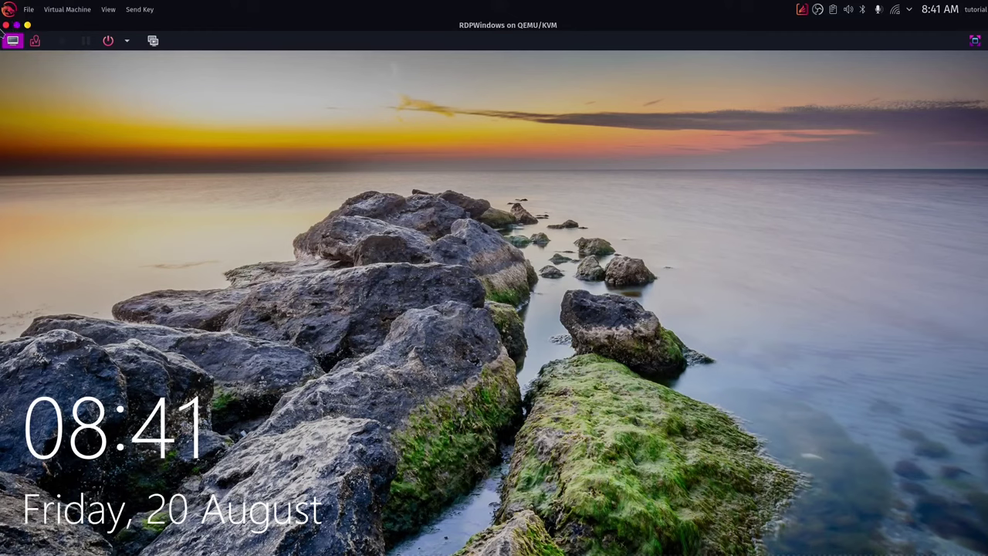
{"action": "left_click", "coordinate": [6, 24]}
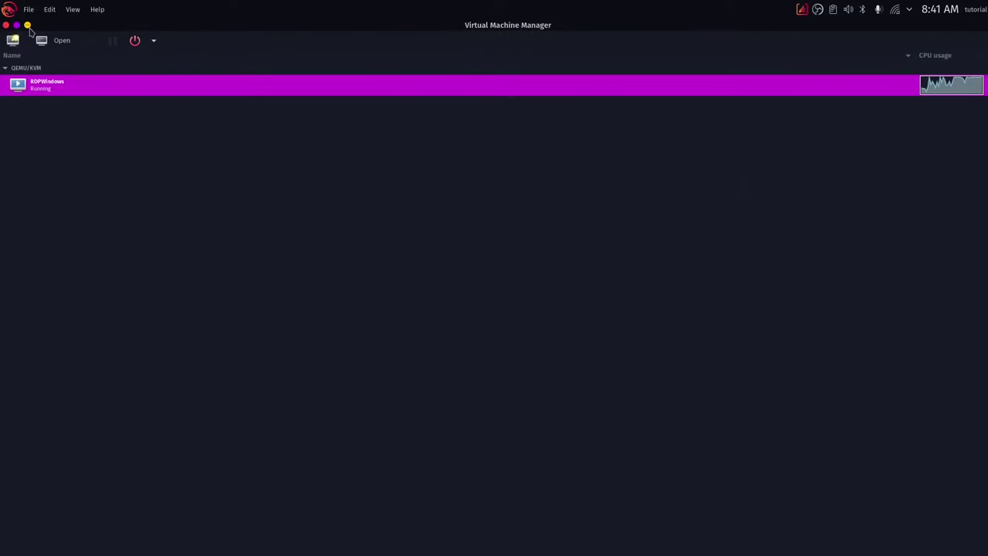
{"action": "left_click", "coordinate": [27, 25]}
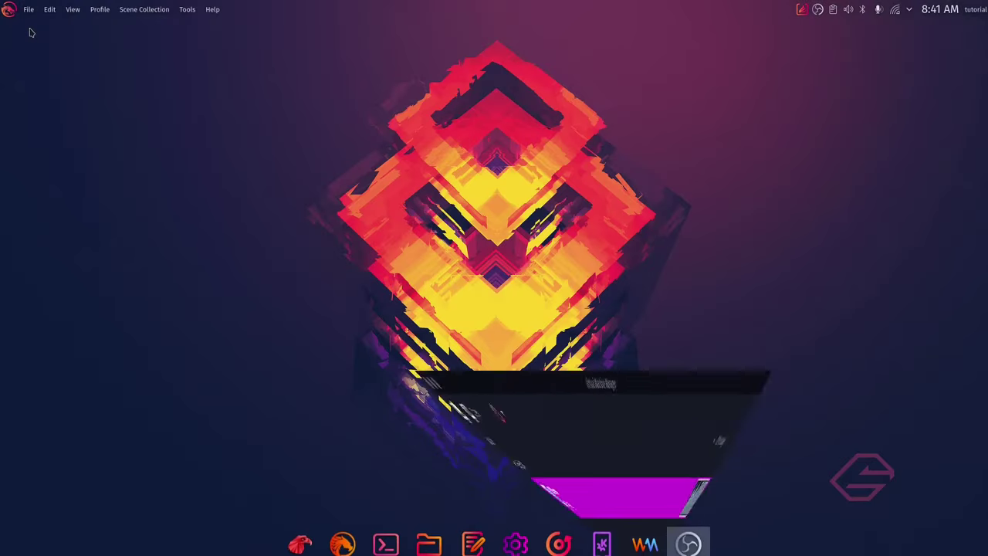
Open a terminal, enter the winapps folder and run ./installer.sh for the current user.
{"action": "left_click", "coordinate": [387, 545]}
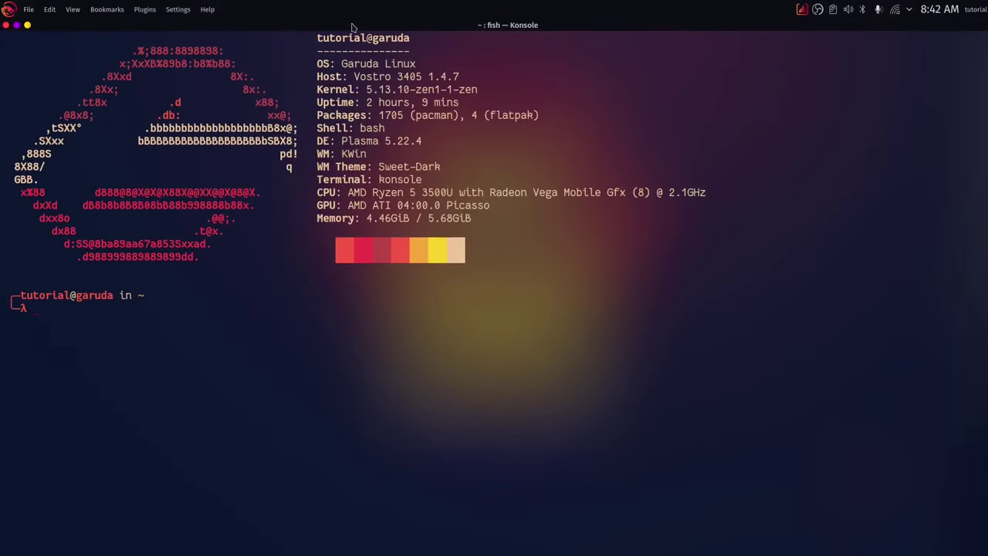
{"action": "type", "text": "cd w"}
{"action": "key", "text": "Tab"}
{"action": "key", "text": "Return"}
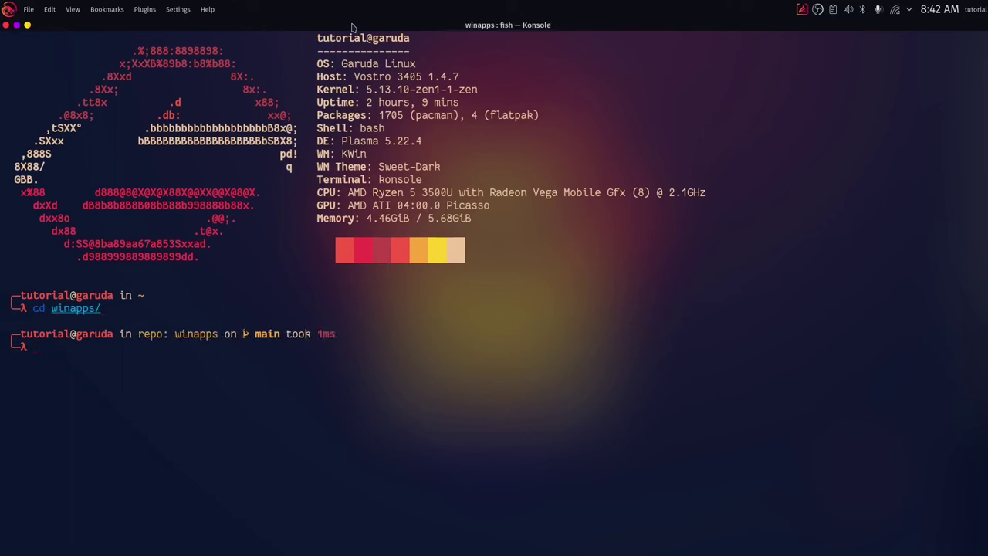
{"action": "type", "text": "./inst"}
{"action": "key", "text": "Tab"}
{"action": "type", "text": "er.sh"}
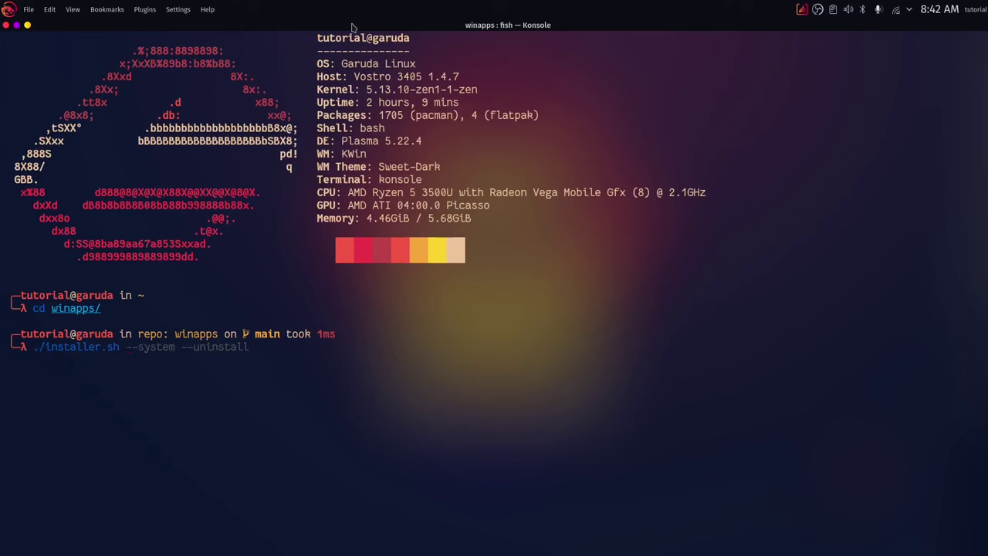
{"action": "key", "text": "Return"}
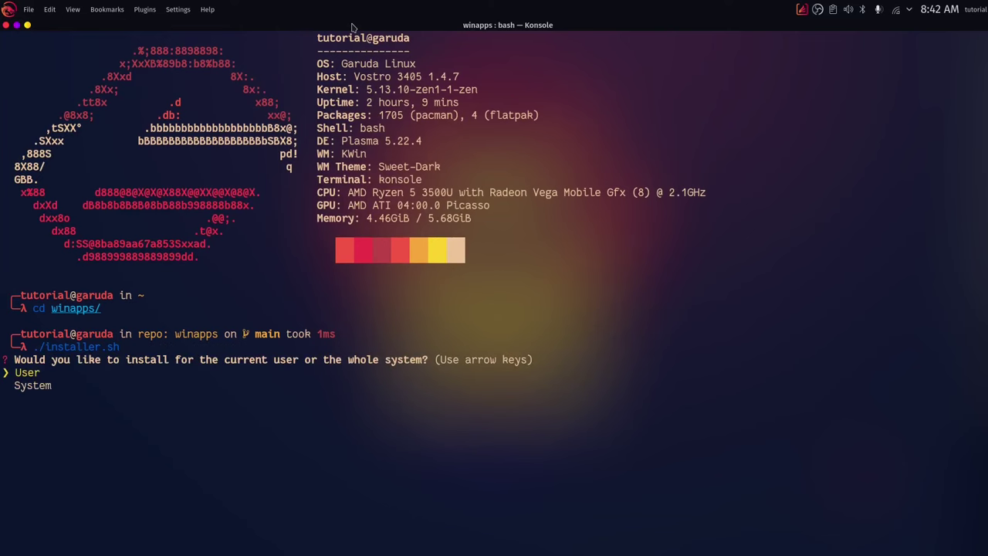
{"action": "key", "text": "Return"}
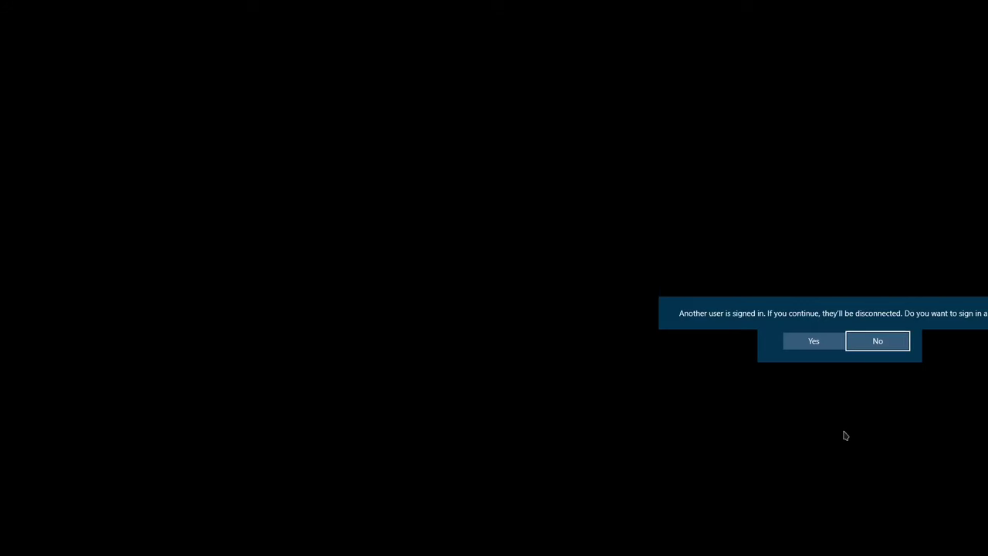
Allow the remote sign-in despite the other Windows user, and set up all detected pre-configured and other applications.
{"action": "left_click", "coordinate": [814, 342]}
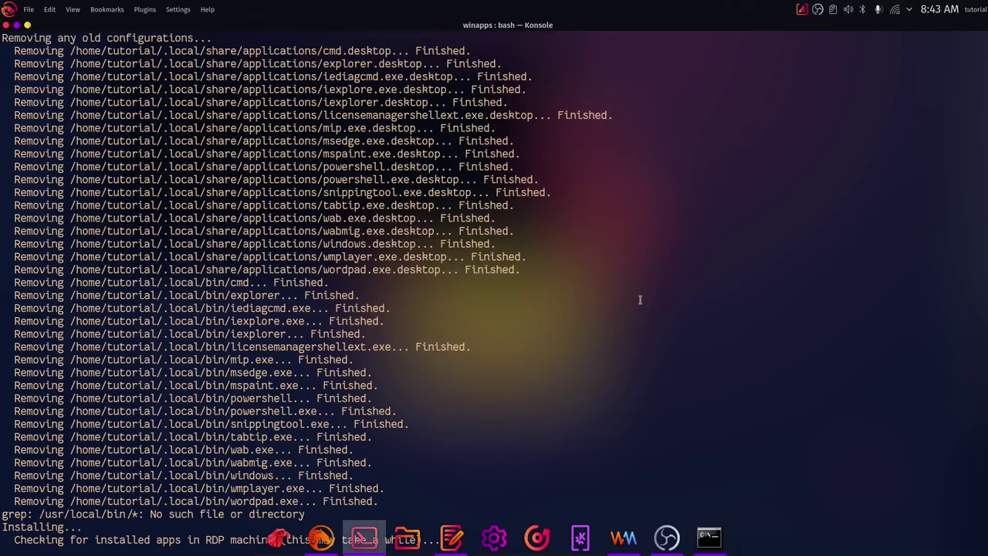
{"action": "left_click", "coordinate": [713, 534]}
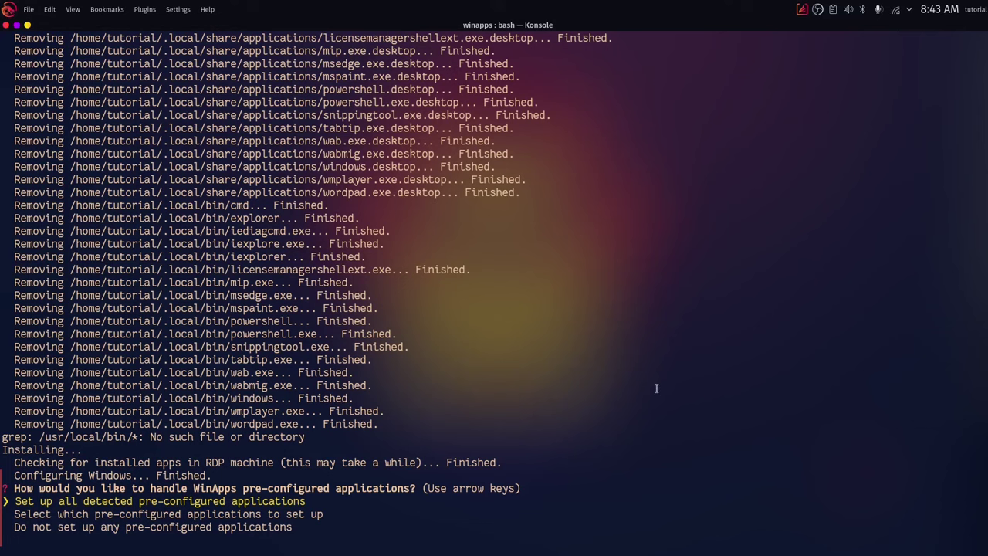
{"action": "key", "text": "Return"}
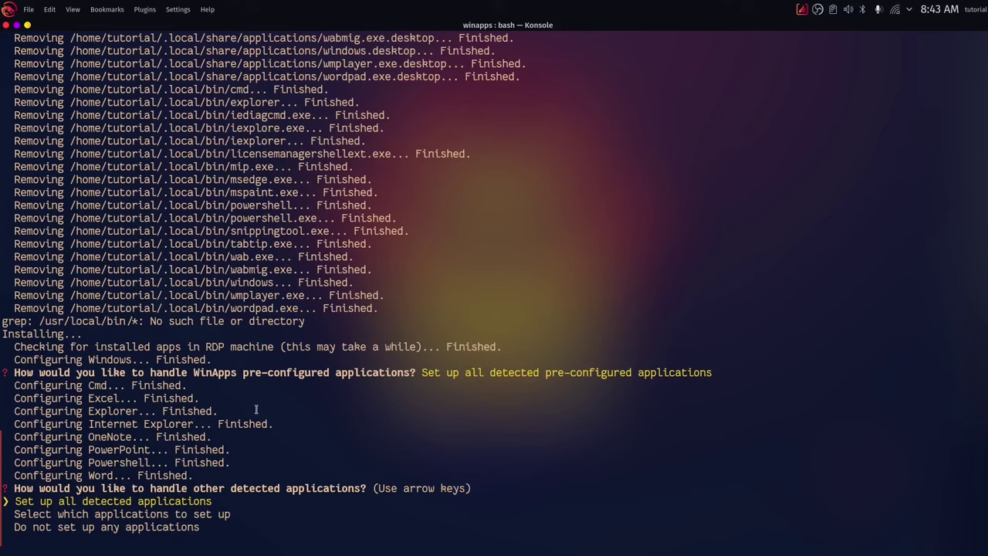
{"action": "key", "text": "Return"}
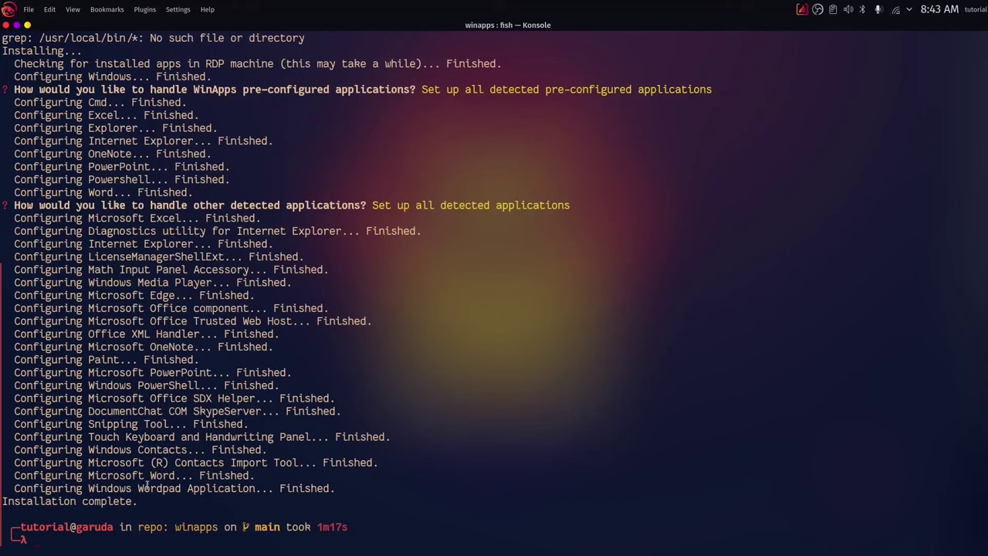
Launch the Word entry from the host's application launcher, dismiss the Office sign-in window and reposition Word's window.
{"action": "left_click", "coordinate": [8, 7]}
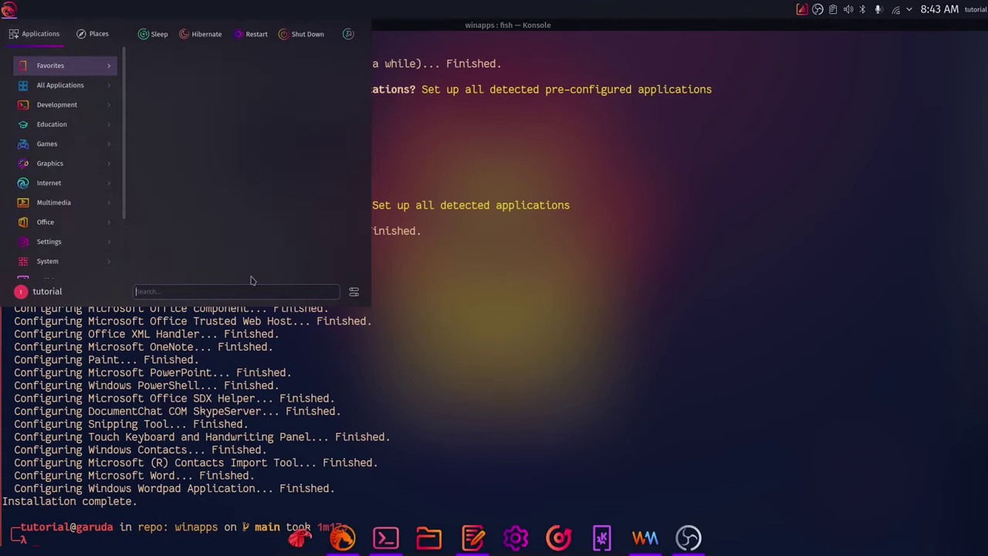
{"action": "type", "text": "word"}
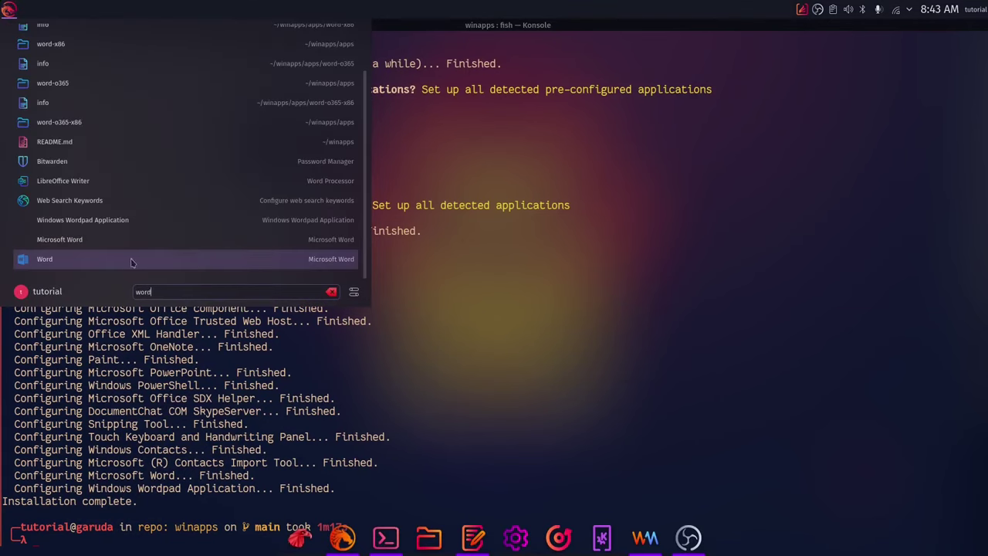
{"action": "left_click", "coordinate": [130, 262]}
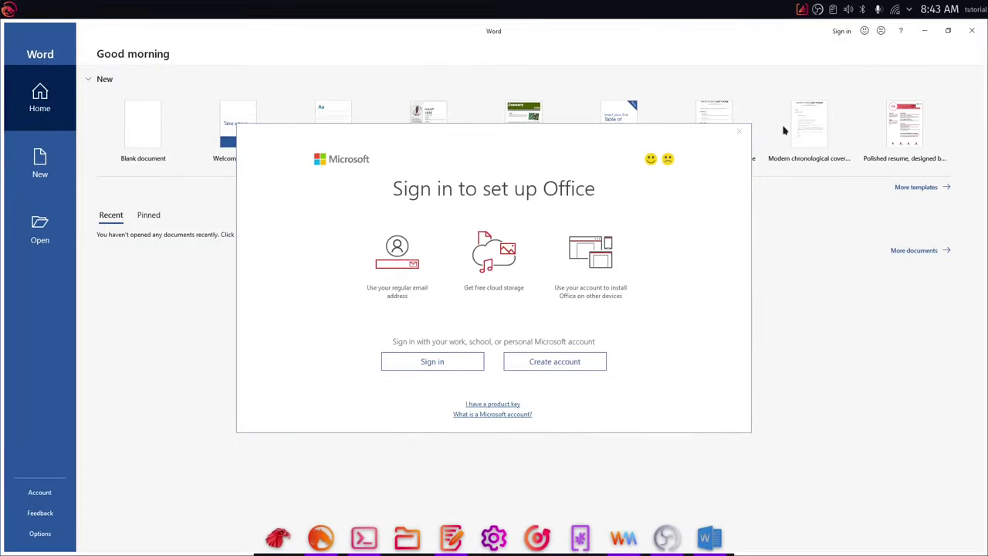
{"action": "left_click", "coordinate": [739, 133]}
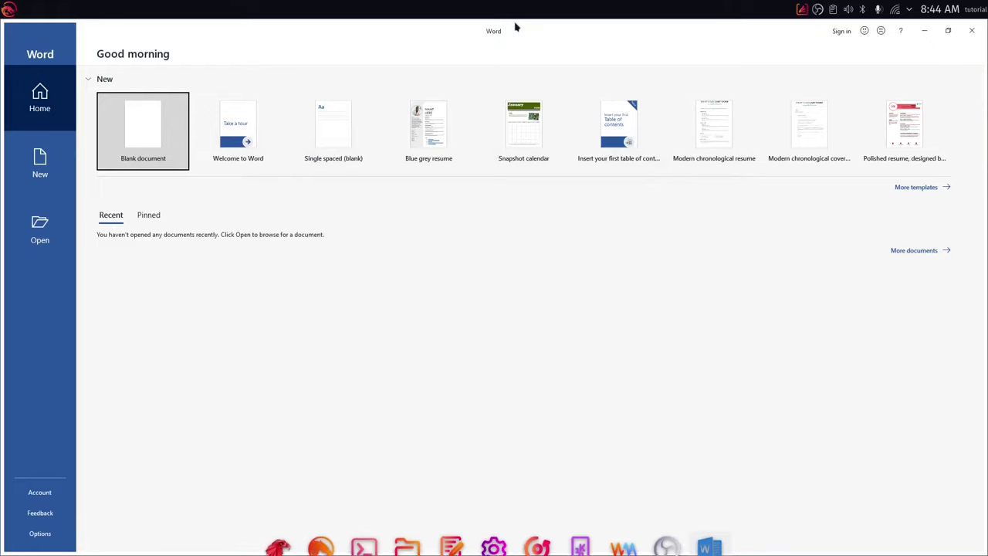
{"action": "left_click_drag", "start_coordinate": [498, 31], "coordinate": [583, 0]}
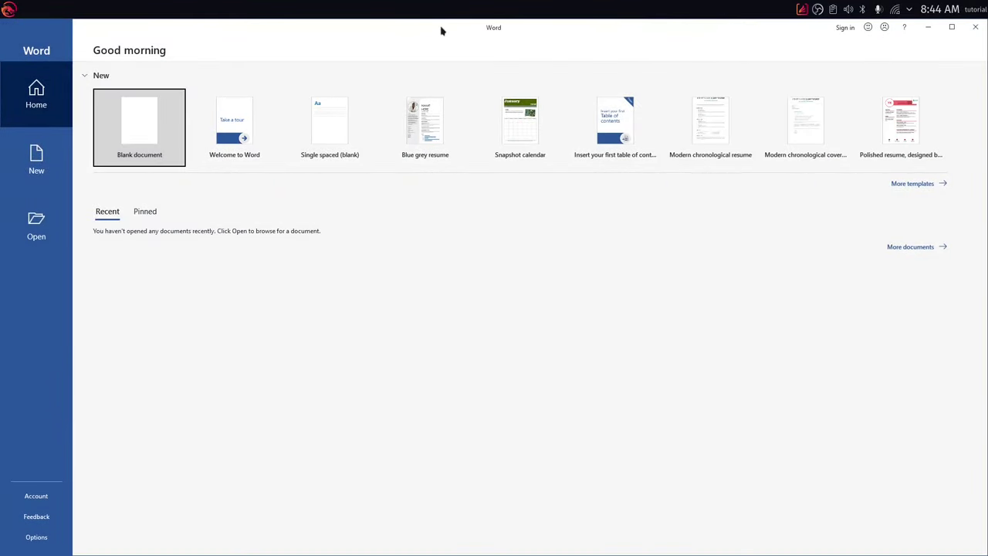
Create a blank Word document, dismiss the activation notice and enter the text "Sub To RPICoder".
{"action": "left_click", "coordinate": [141, 109]}
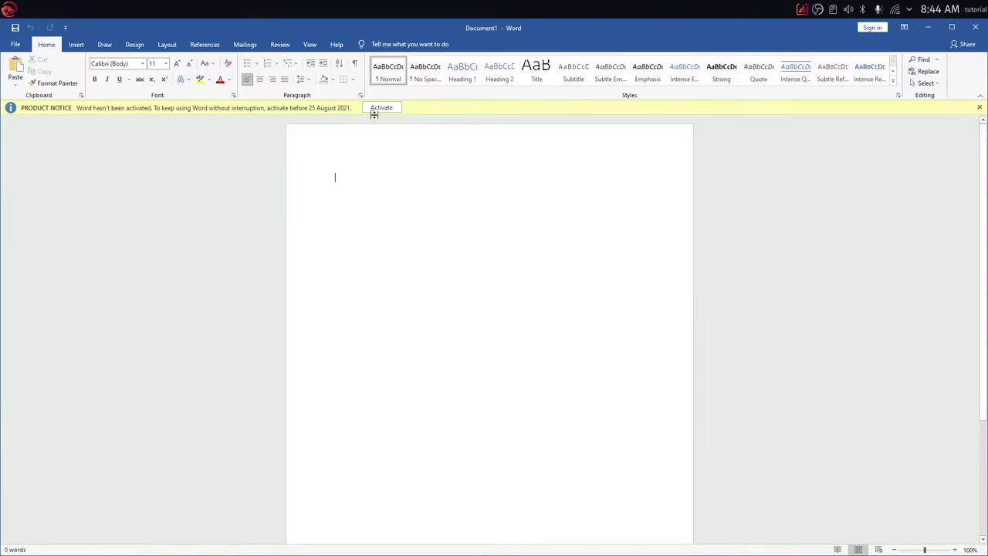
{"action": "left_click", "coordinate": [978, 108]}
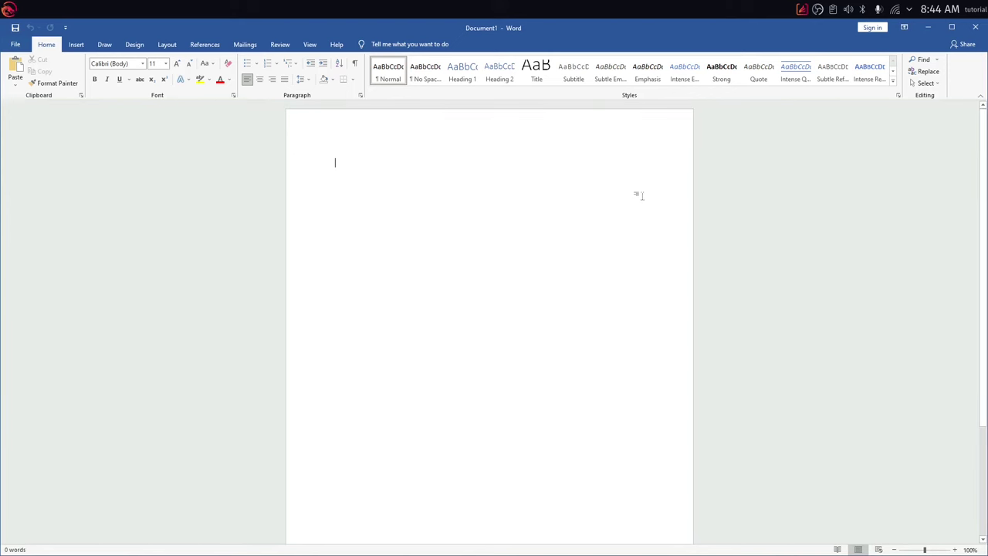
{"action": "type", "text": "Sub"}
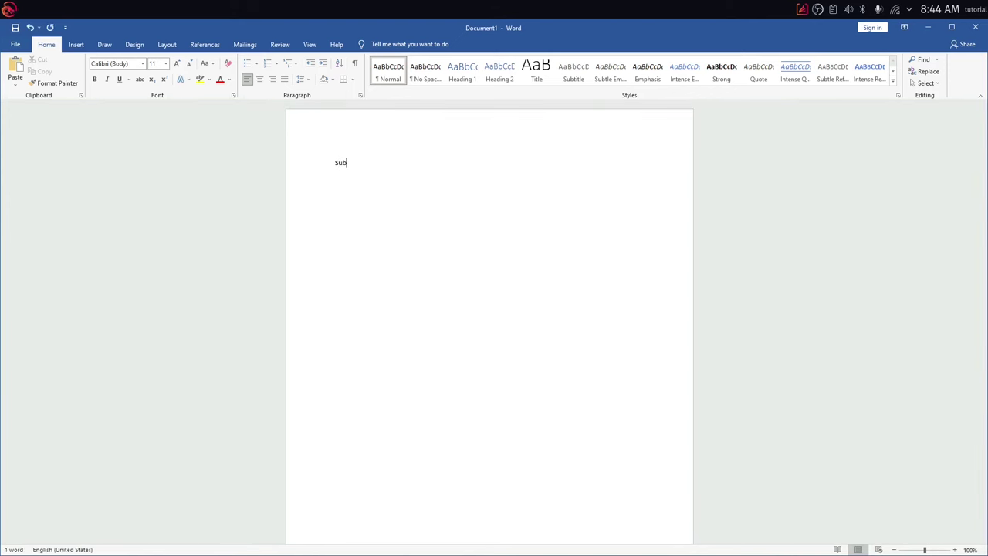
{"action": "type", "text": " To "}
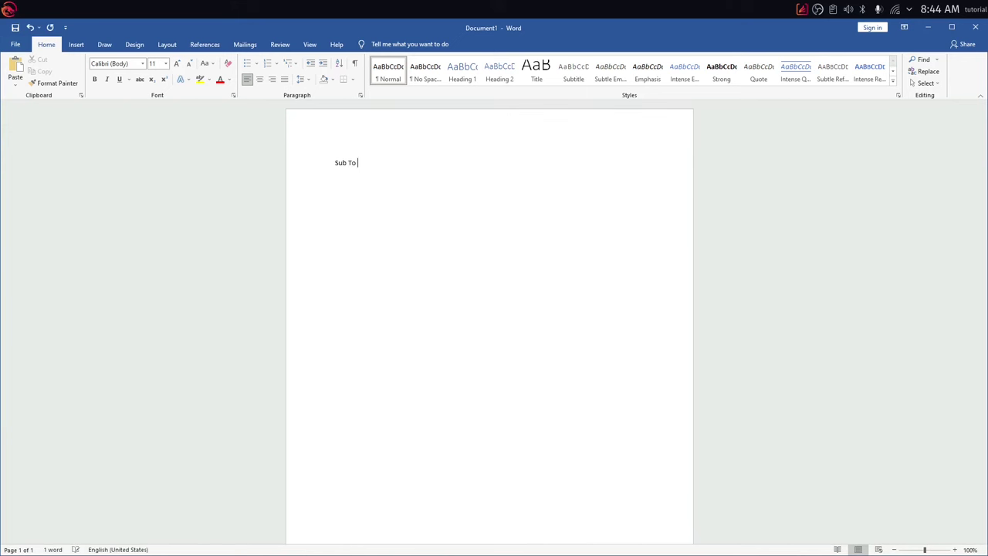
{"action": "type", "text": "RPICoder"}
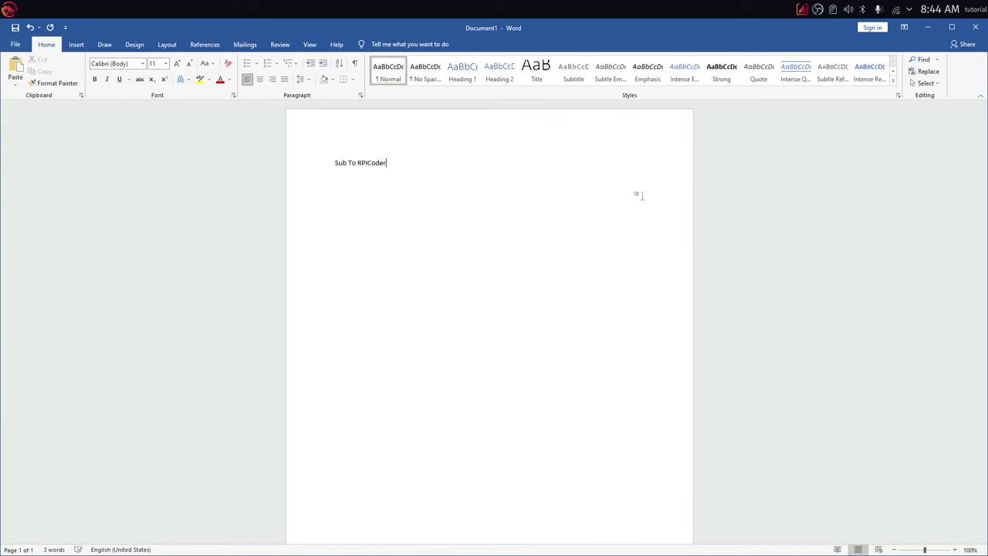
Apply the Book Title style and font size 72 to all the text, and open the list of fonts.
{"action": "key", "text": "ctrl+a"}
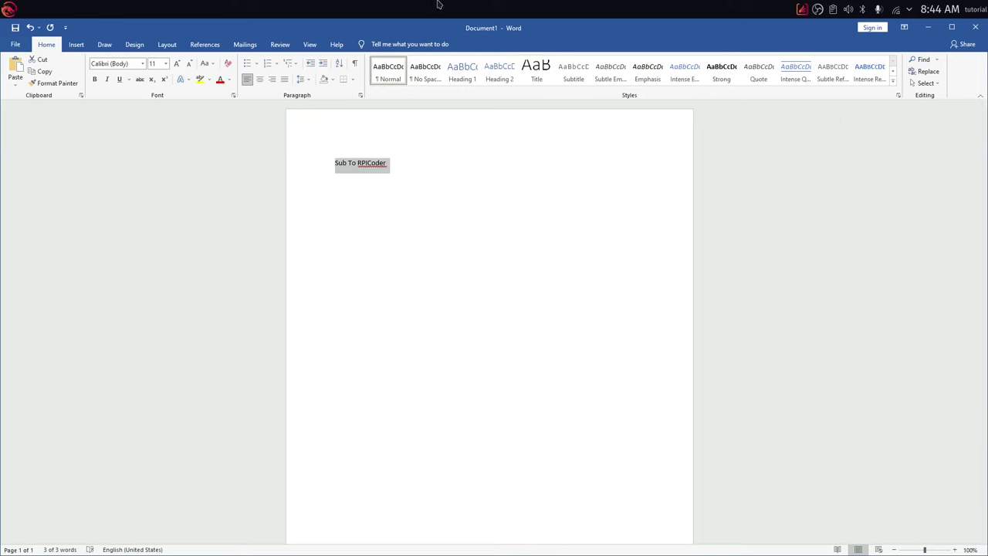
{"action": "left_click", "coordinate": [879, 73]}
{"action": "left_click", "coordinate": [892, 83]}
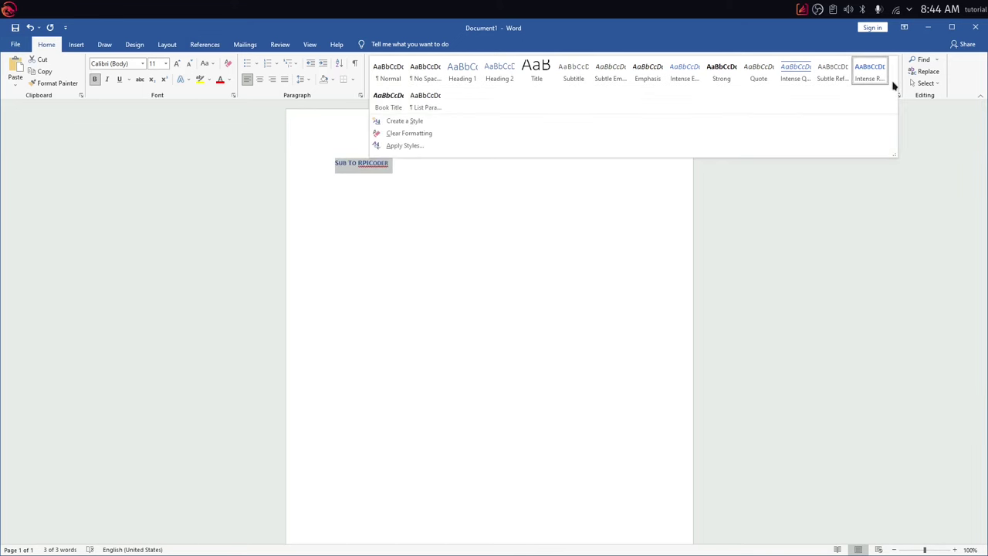
{"action": "left_click", "coordinate": [390, 101]}
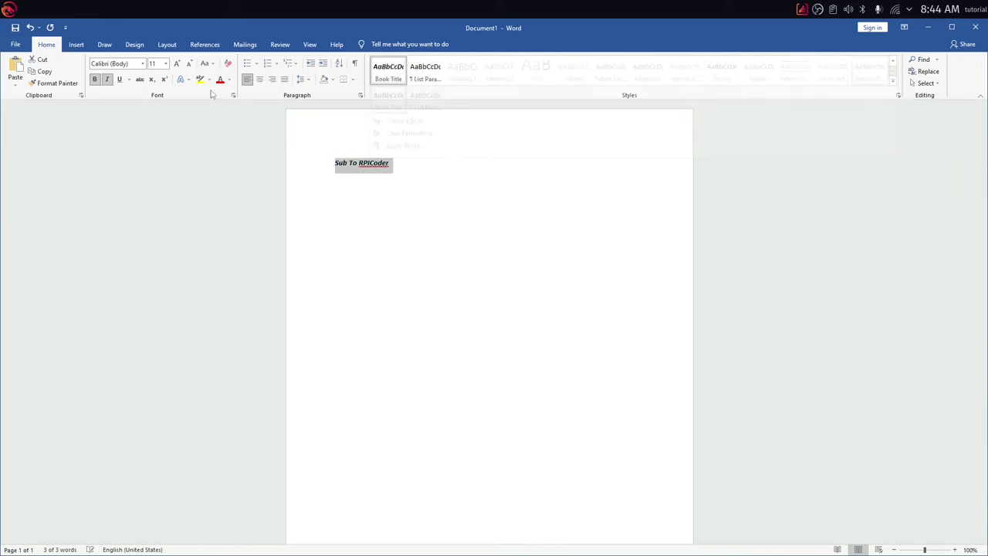
{"action": "left_click", "coordinate": [165, 64]}
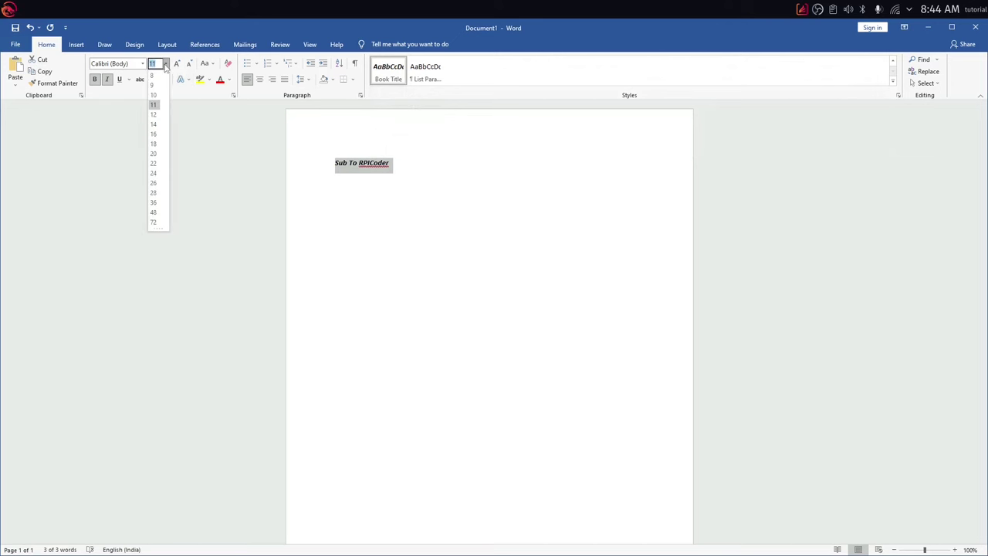
{"action": "left_click", "coordinate": [152, 223]}
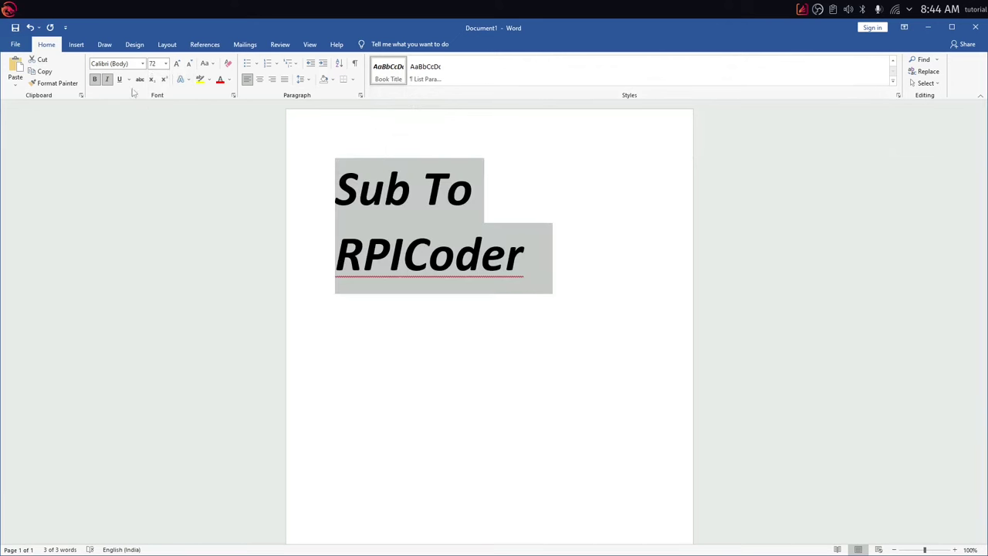
{"action": "left_click", "coordinate": [131, 64]}
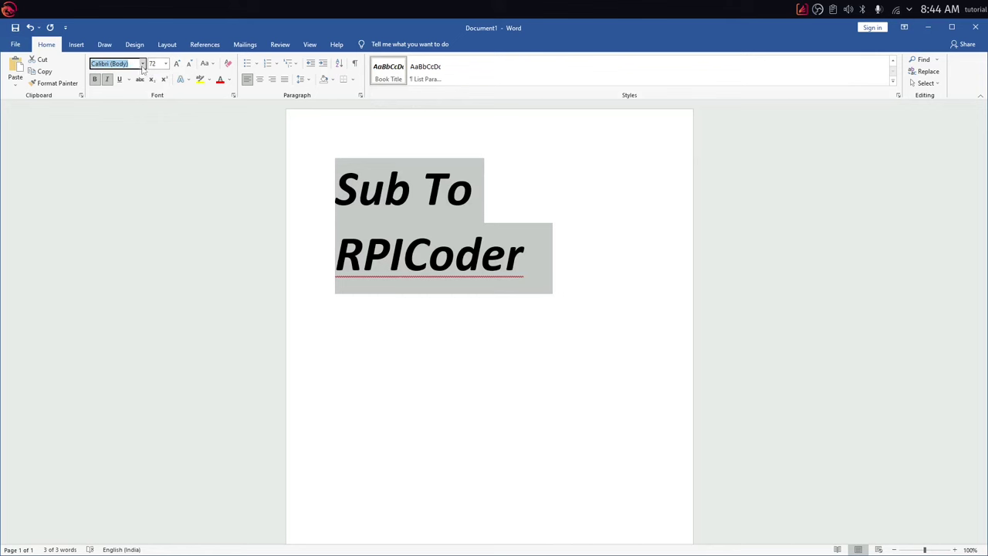
{"action": "left_click", "coordinate": [142, 64]}
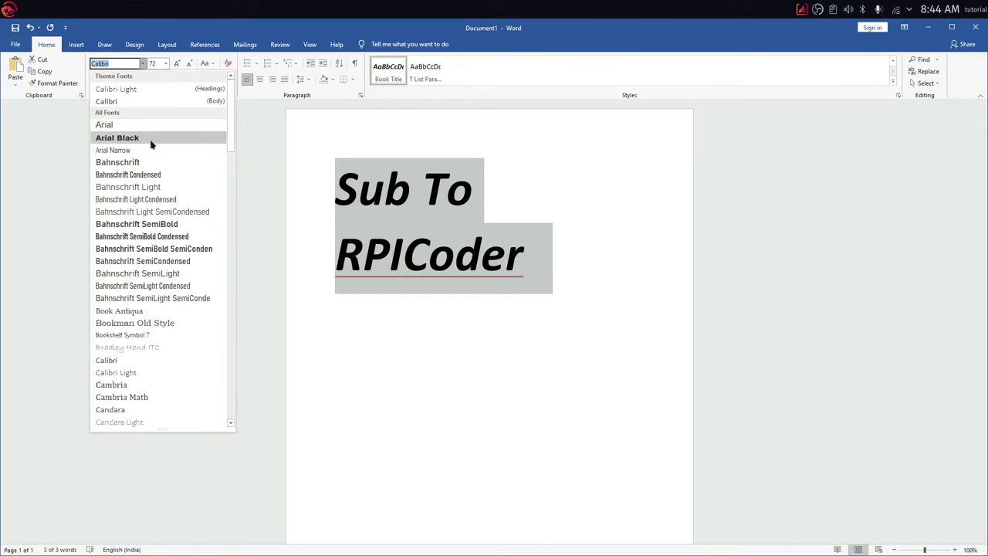